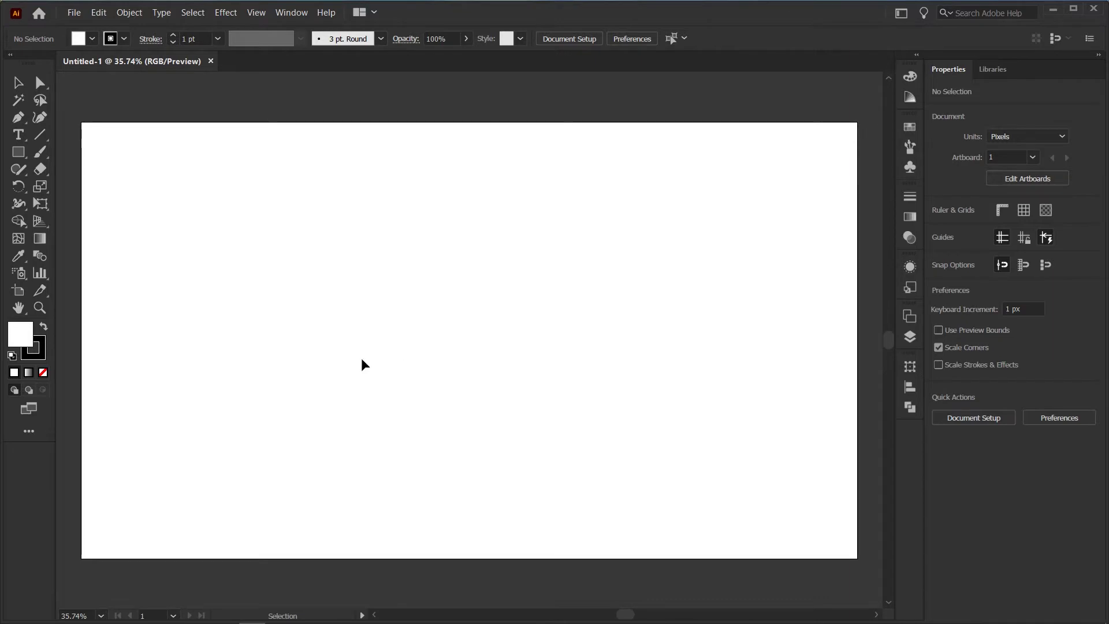
Create a new document from the Web-Large preset, 1920 x 1080 px, RGB Color, Screen (72 ppi)
click(74, 13)
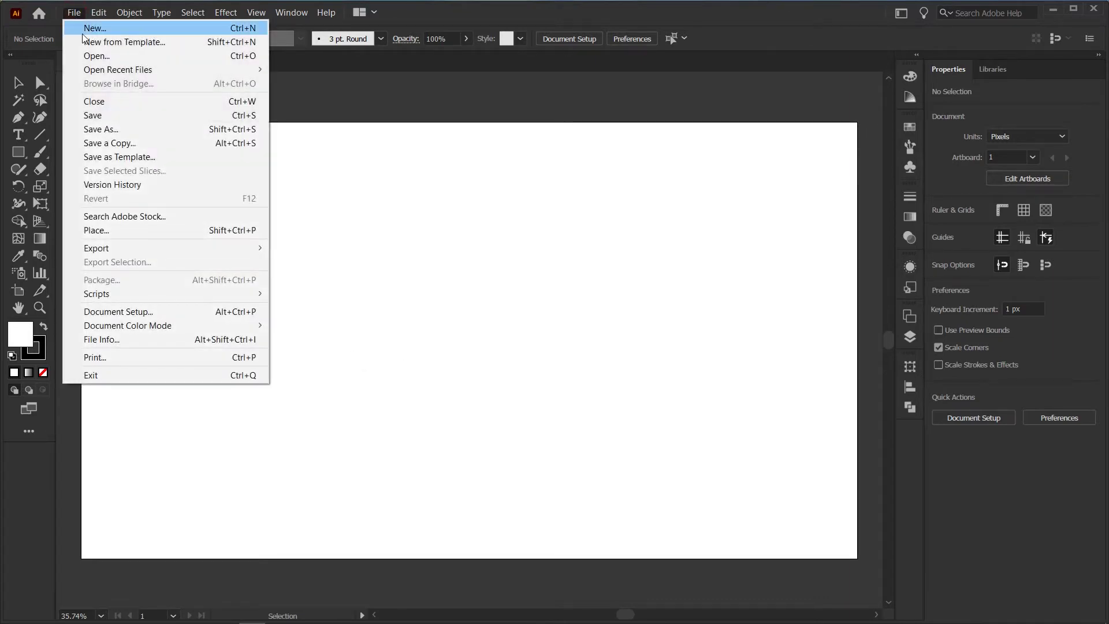
click(95, 27)
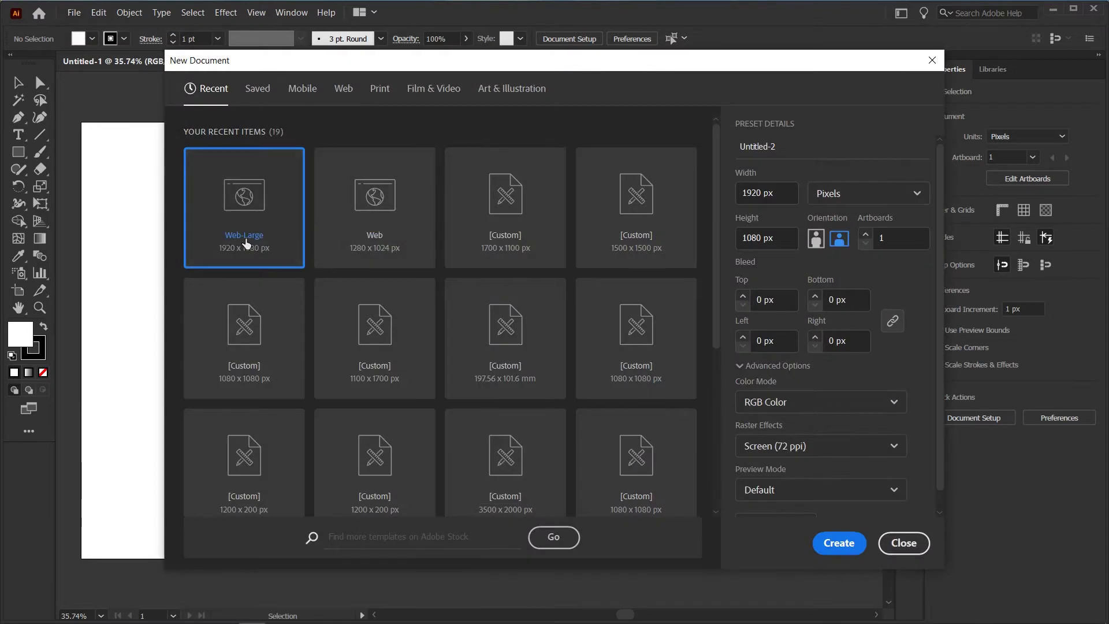
click(246, 233)
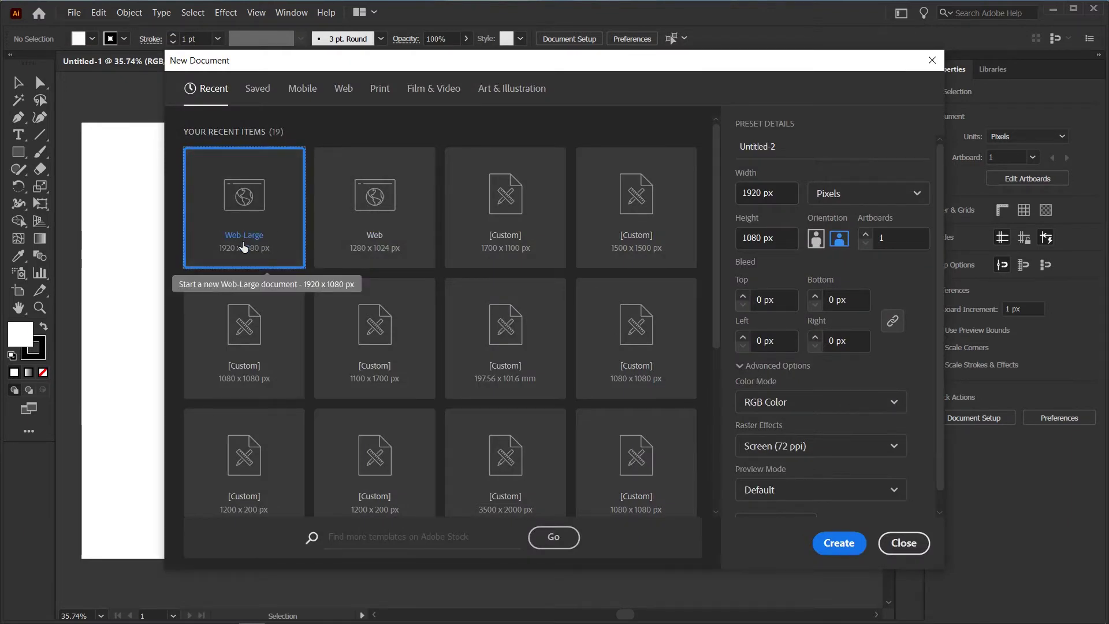
click(342, 88)
click(398, 252)
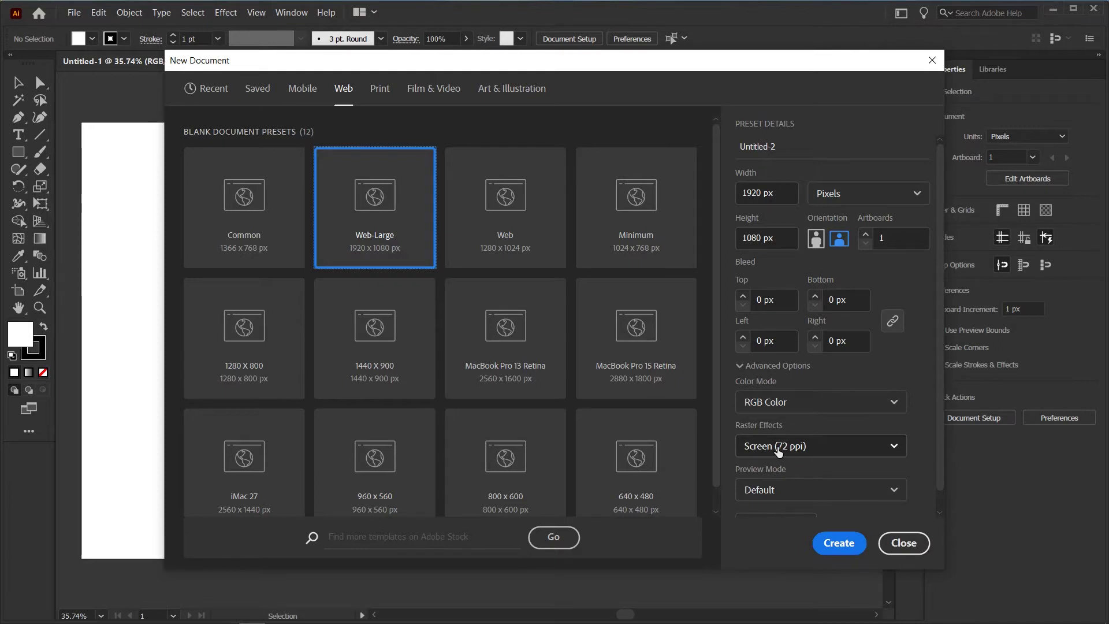
click(852, 548)
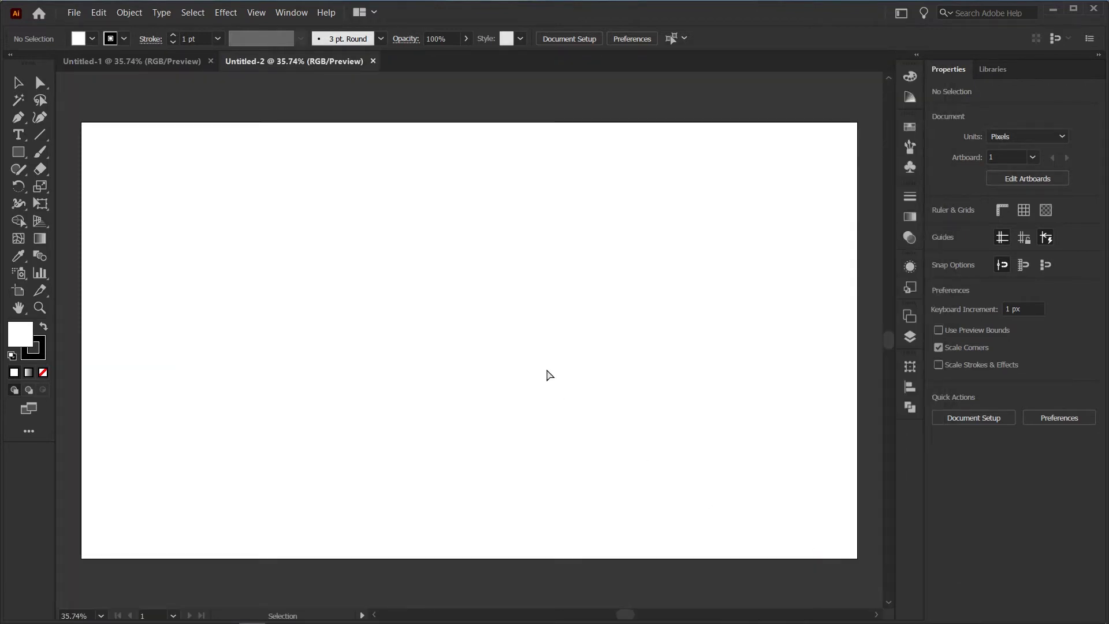
Close the unused Untitled-1 document and maximize the application window
key(ctrl+minus)
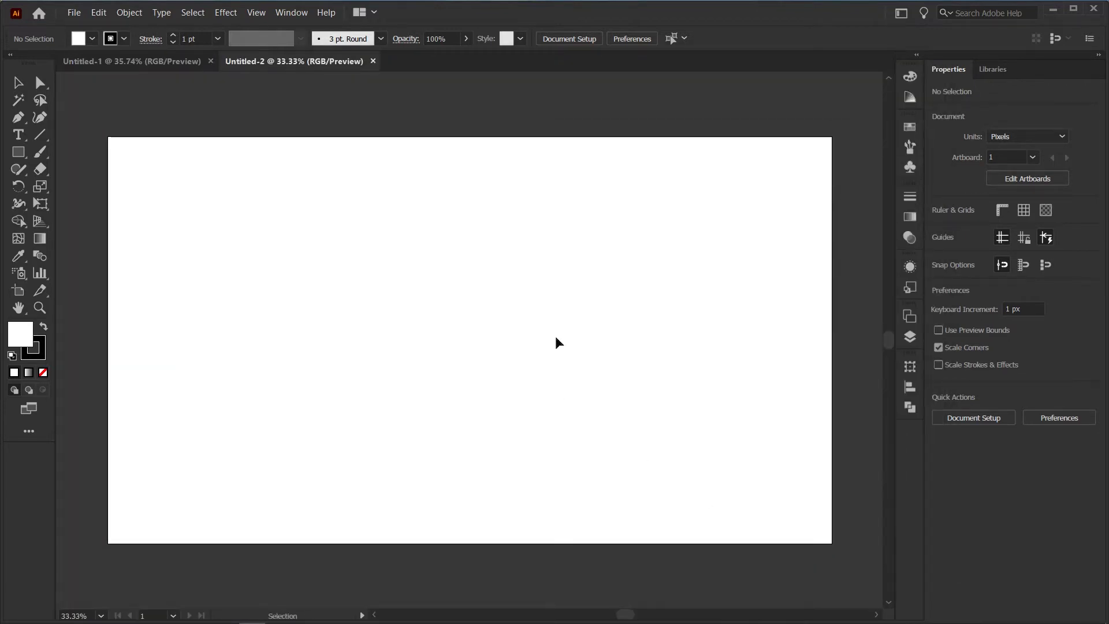
click(210, 61)
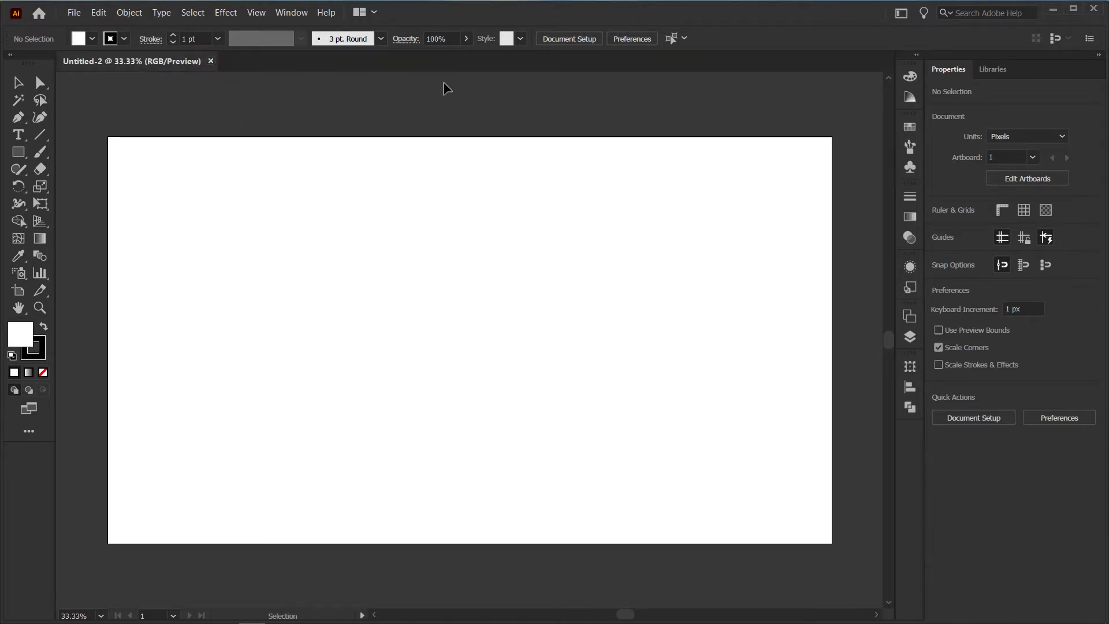
click(1080, 9)
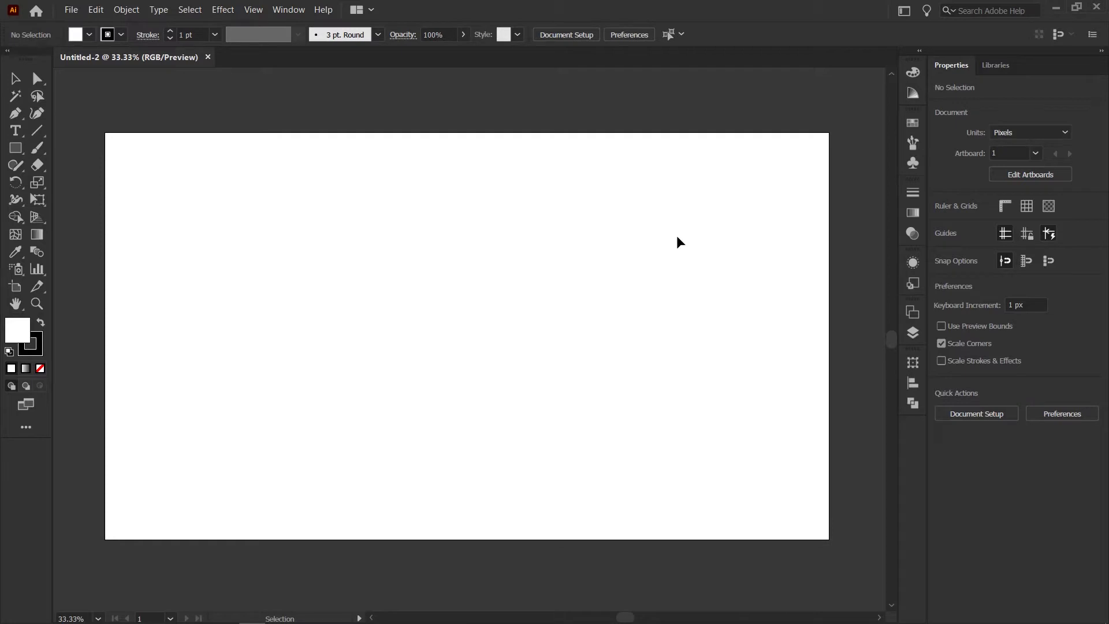
Draw a rectangle about 1973 x 423 px across the lower part of the artboard, overlapping its side and bottom edges
key(m)
drag(97, 421, 840, 581)
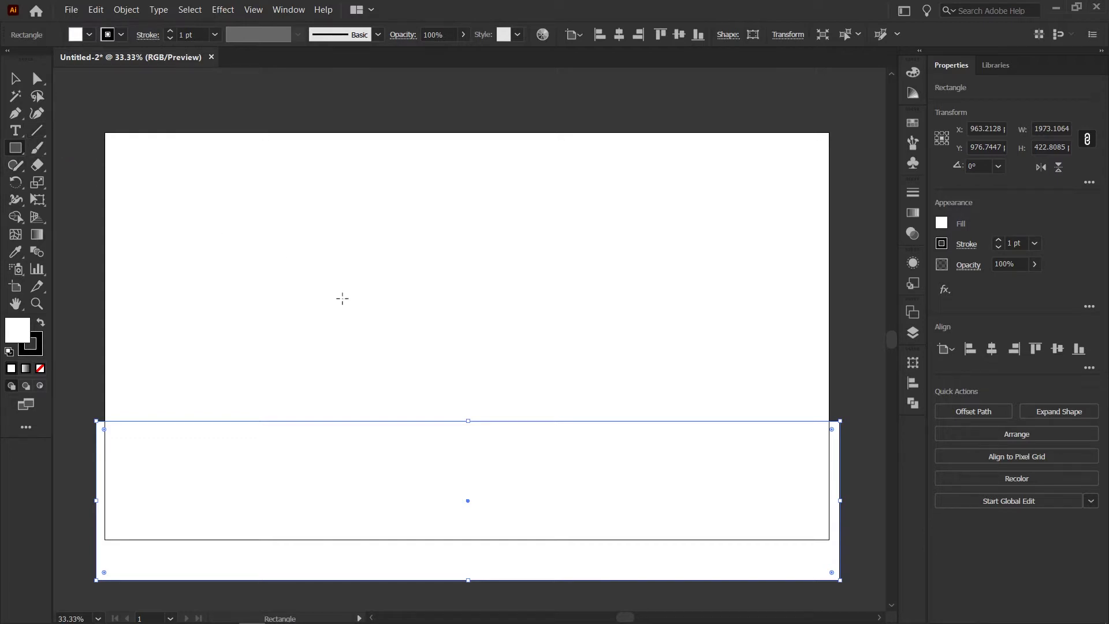
Draw a closed, gently uneven horizon strip with the Pen tool along the rectangle's top edge, spanning the artboard, and deselect it
key(p)
click(105, 410)
drag(134, 415, 171, 417)
drag(179, 414, 218, 418)
drag(253, 417, 297, 421)
drag(319, 414, 368, 416)
drag(391, 416, 430, 417)
drag(510, 416, 515, 416)
drag(530, 415, 546, 415)
drag(559, 416, 564, 415)
drag(578, 409, 594, 413)
drag(604, 413, 610, 413)
click(619, 414)
click(642, 415)
click(660, 416)
click(674, 415)
click(687, 415)
click(699, 413)
click(731, 411)
click(756, 412)
click(770, 412)
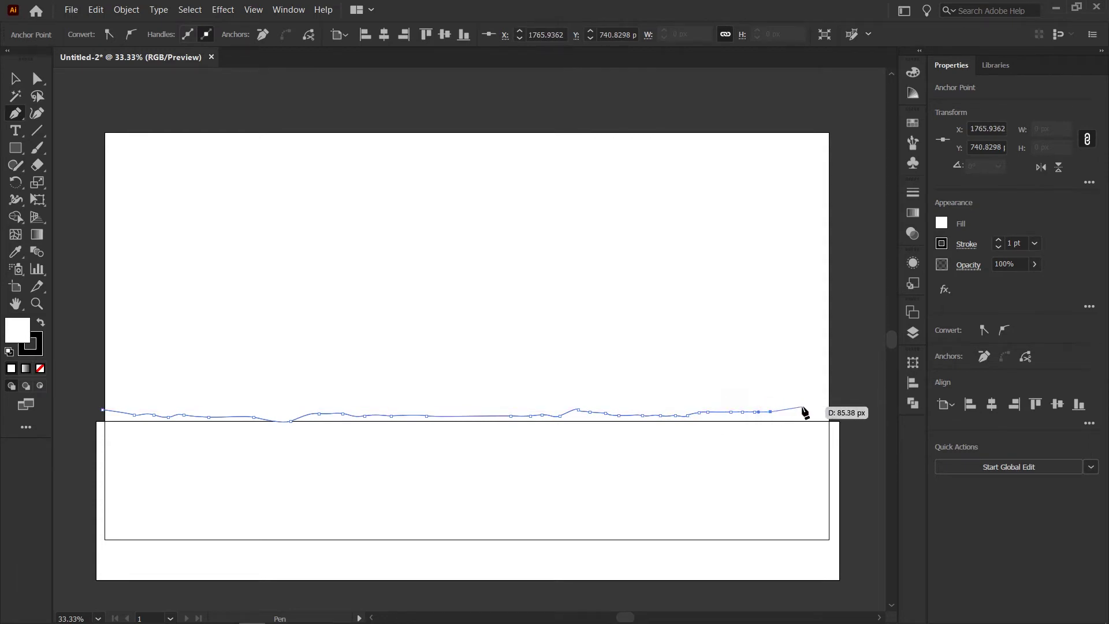
click(811, 406)
click(822, 406)
click(832, 406)
click(839, 406)
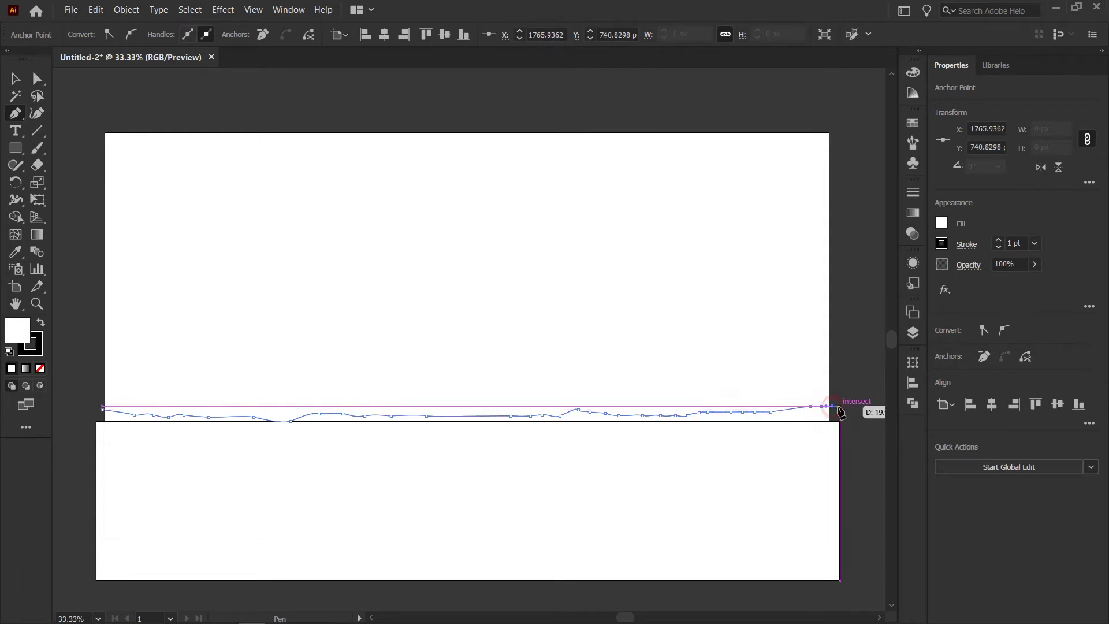
click(852, 460)
click(103, 435)
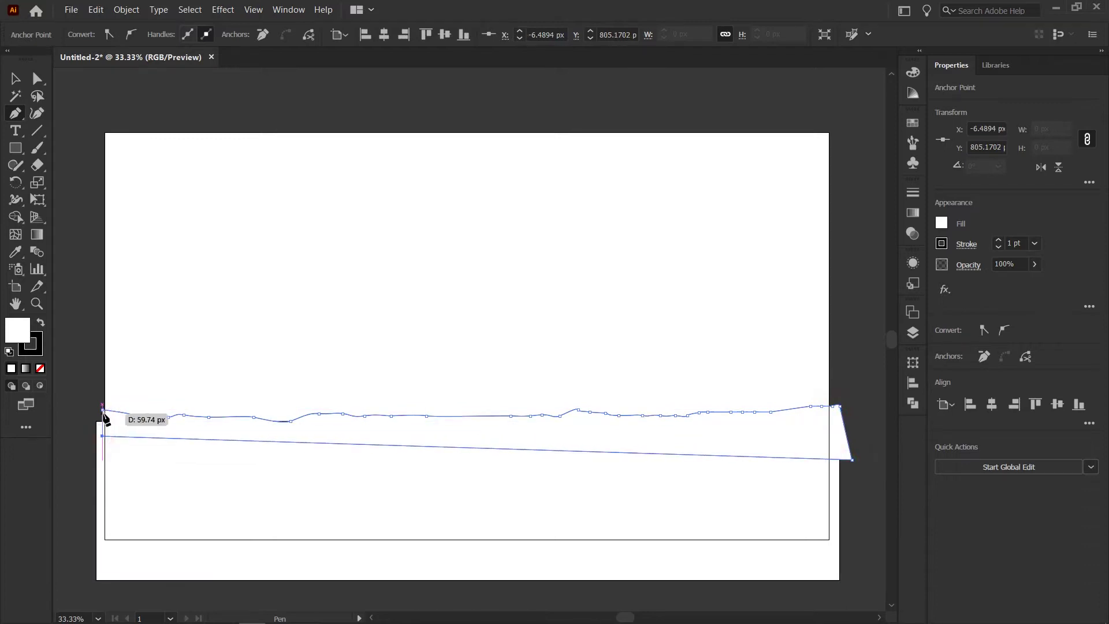
click(102, 411)
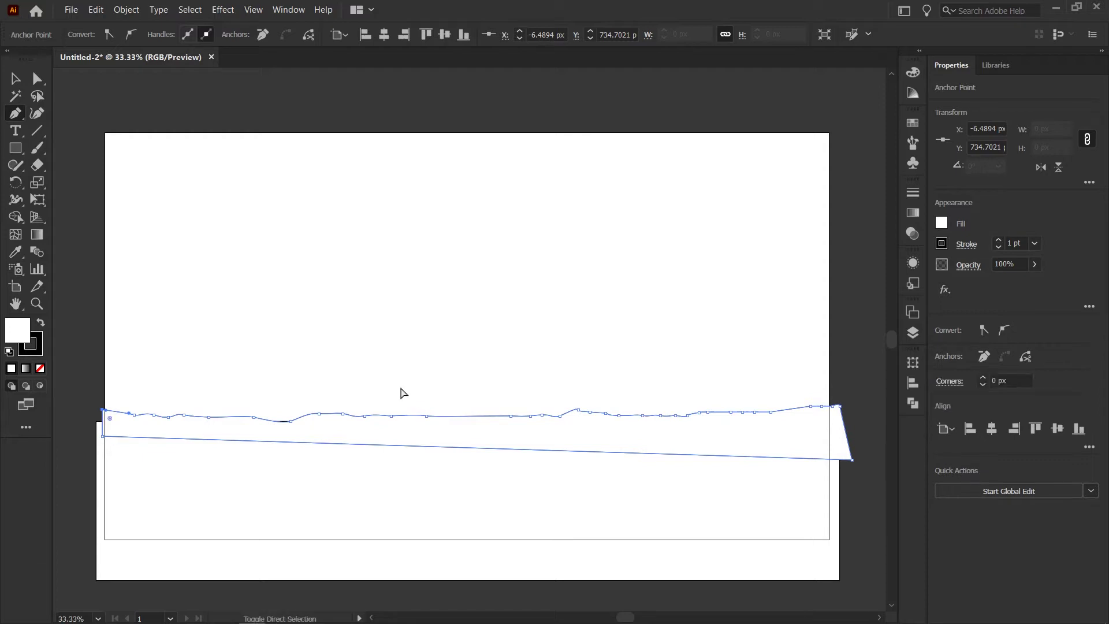
key(v)
click(426, 349)
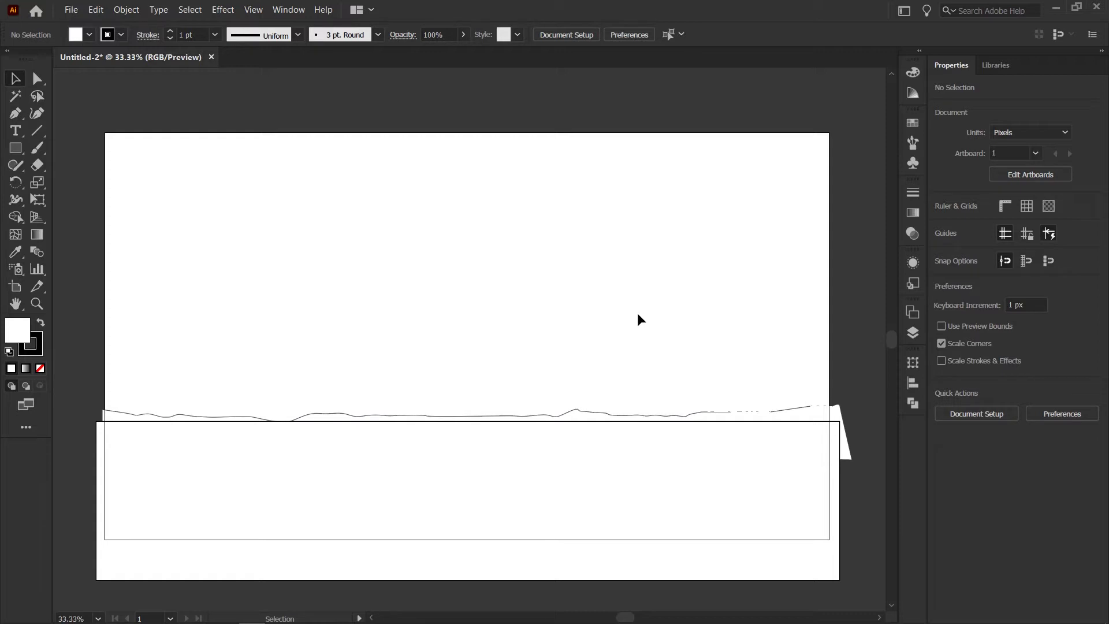
Draw a closed jagged mountain about 980 x 532 px with the Pen tool, rising from the horizon on the artboard's right half
key(p)
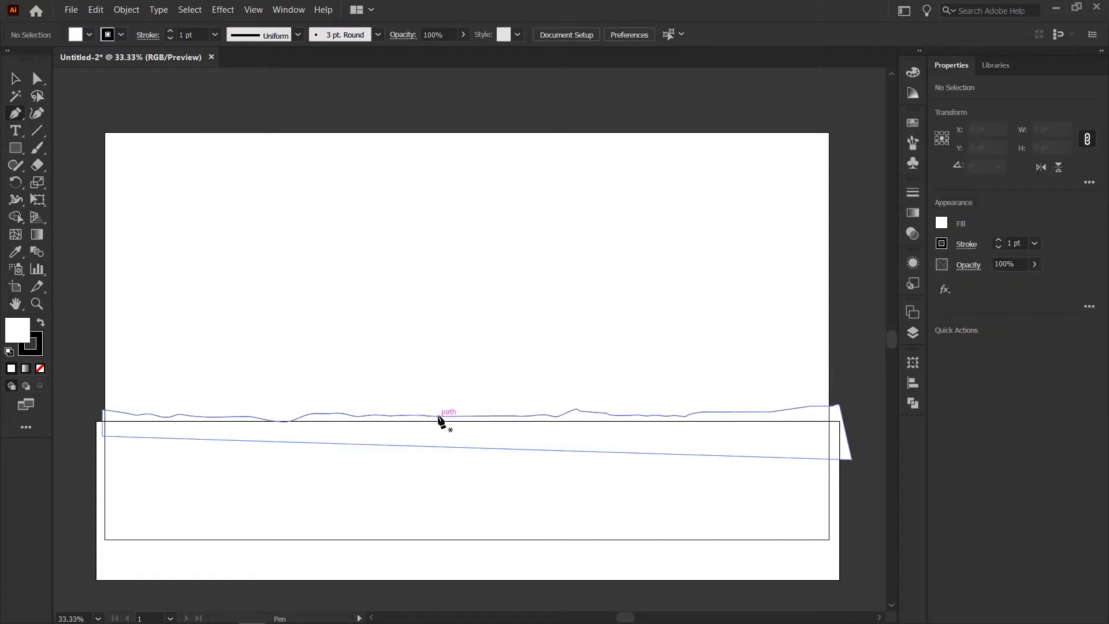
click(490, 421)
click(532, 405)
click(570, 400)
drag(601, 386, 614, 382)
click(629, 359)
click(648, 350)
click(652, 328)
click(660, 312)
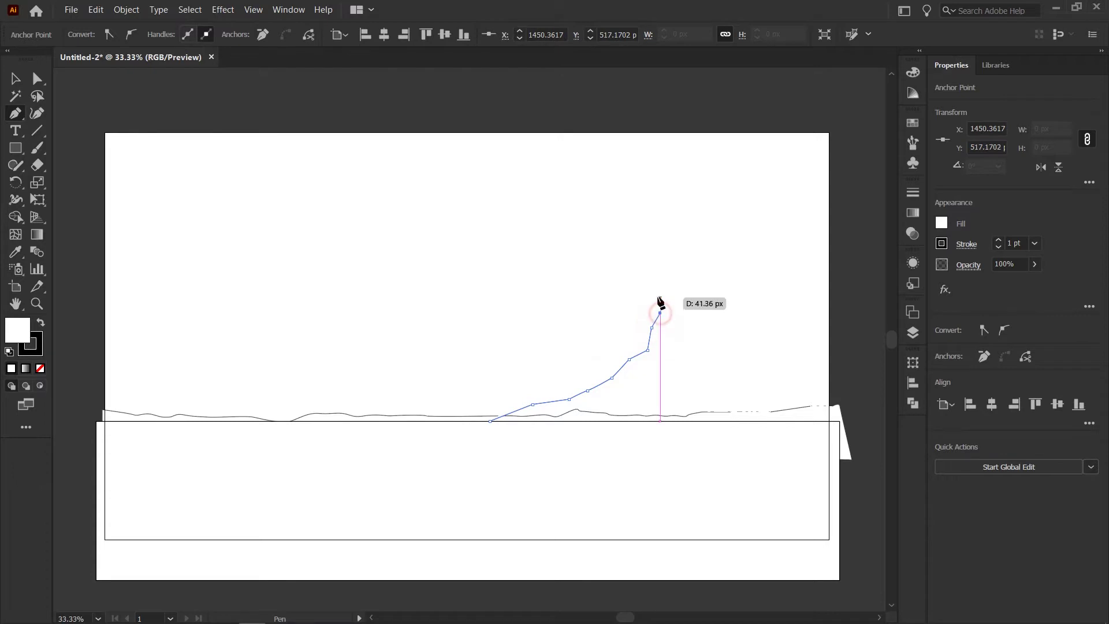
click(664, 271)
click(672, 244)
drag(680, 245, 685, 245)
click(697, 263)
click(712, 275)
click(729, 286)
click(739, 304)
click(751, 314)
click(764, 327)
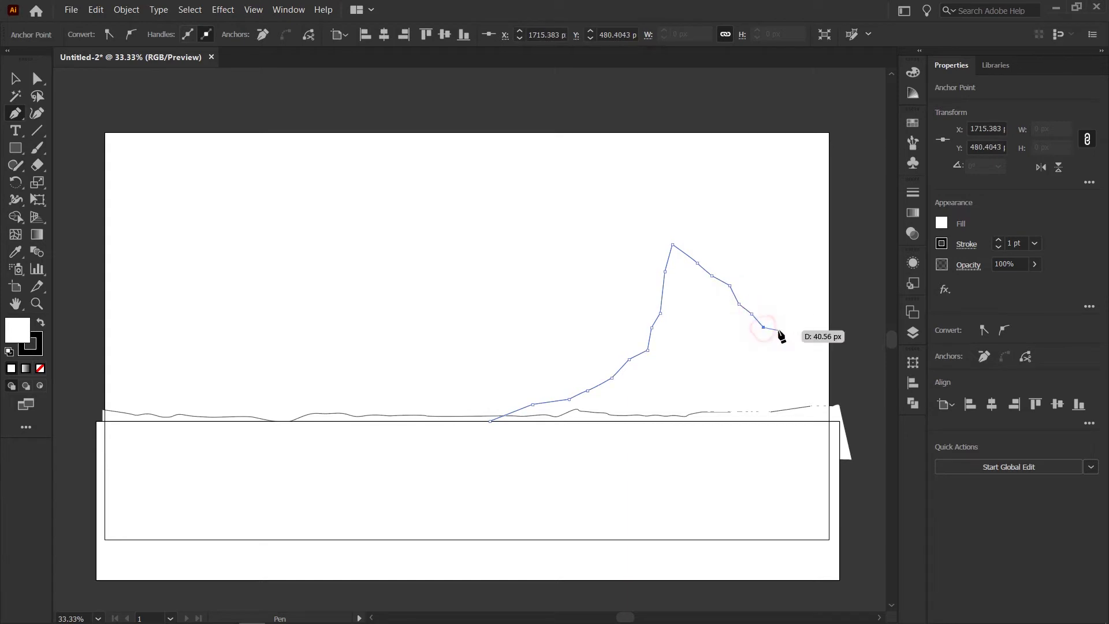
click(794, 350)
click(805, 363)
click(826, 368)
click(844, 383)
click(851, 438)
click(482, 444)
click(490, 421)
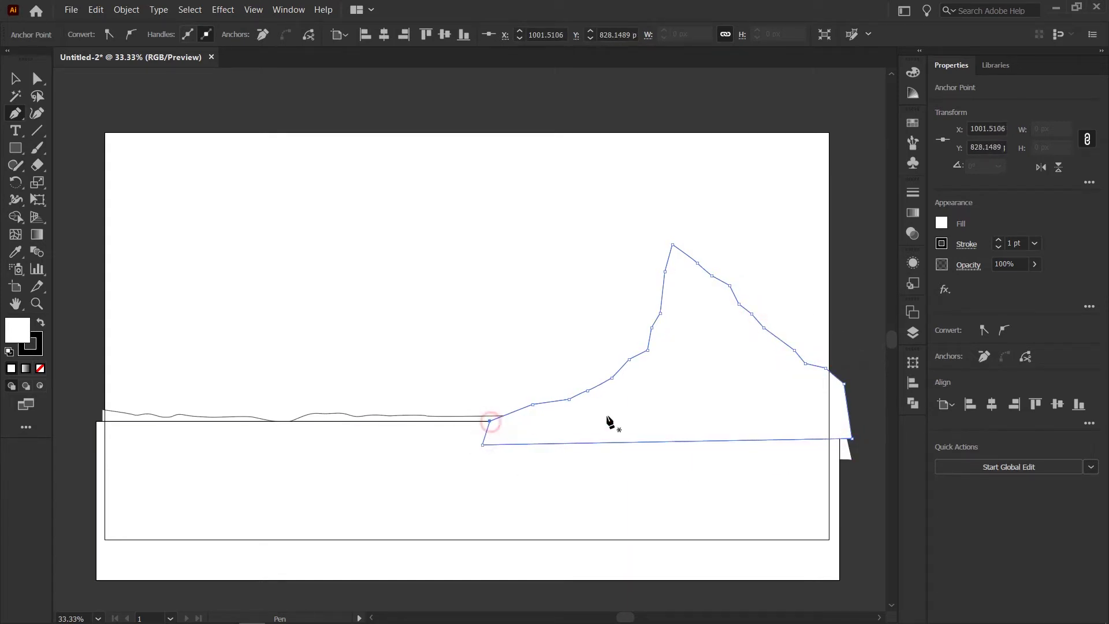
Try sending the mountain shape to the back of the stacking order, and undo it
key(ctrl)
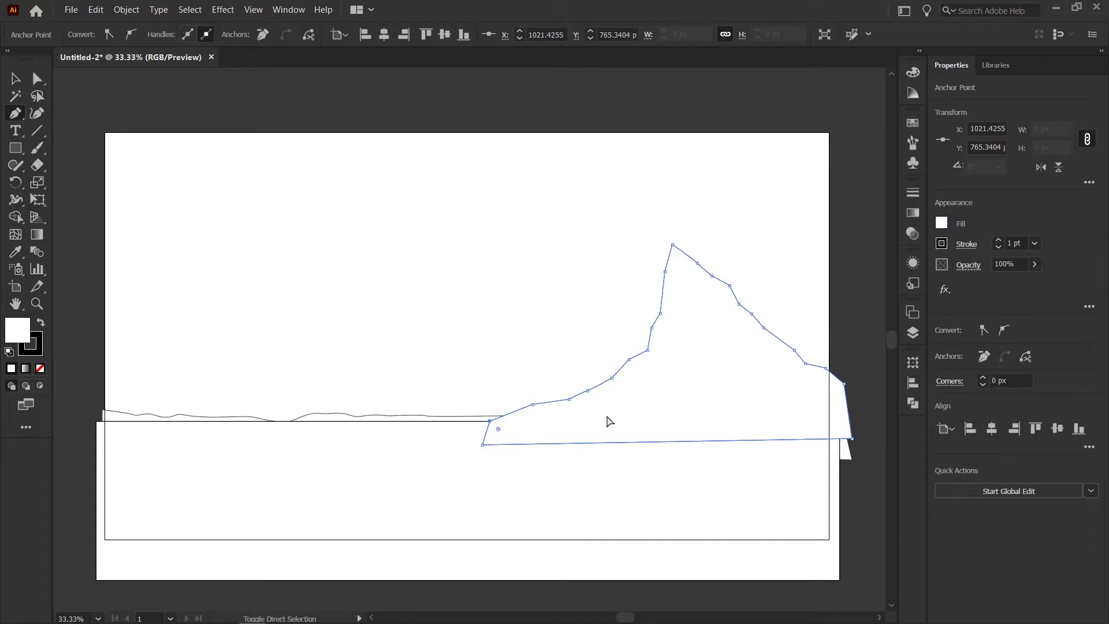
key(ctrl+shift+[)
key(v)
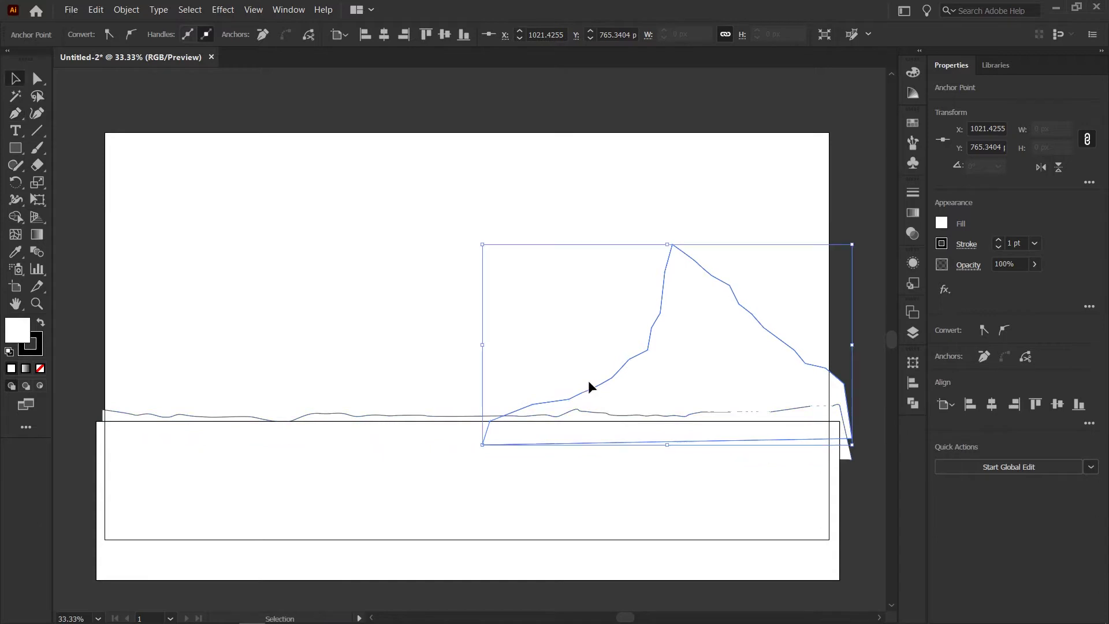
click(569, 329)
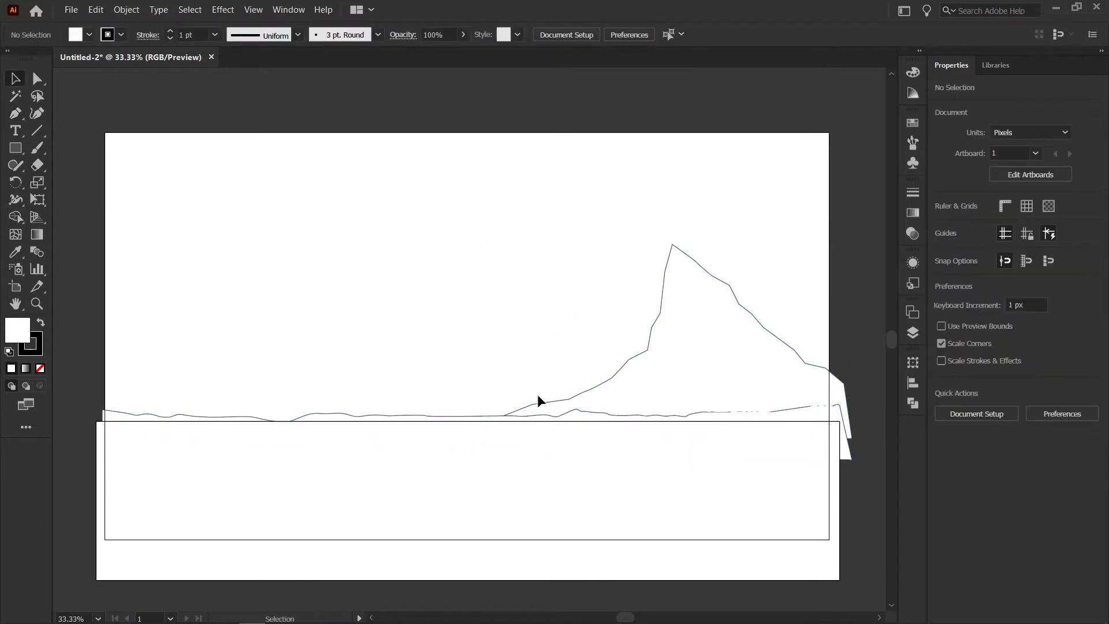
key(ctrl+z)
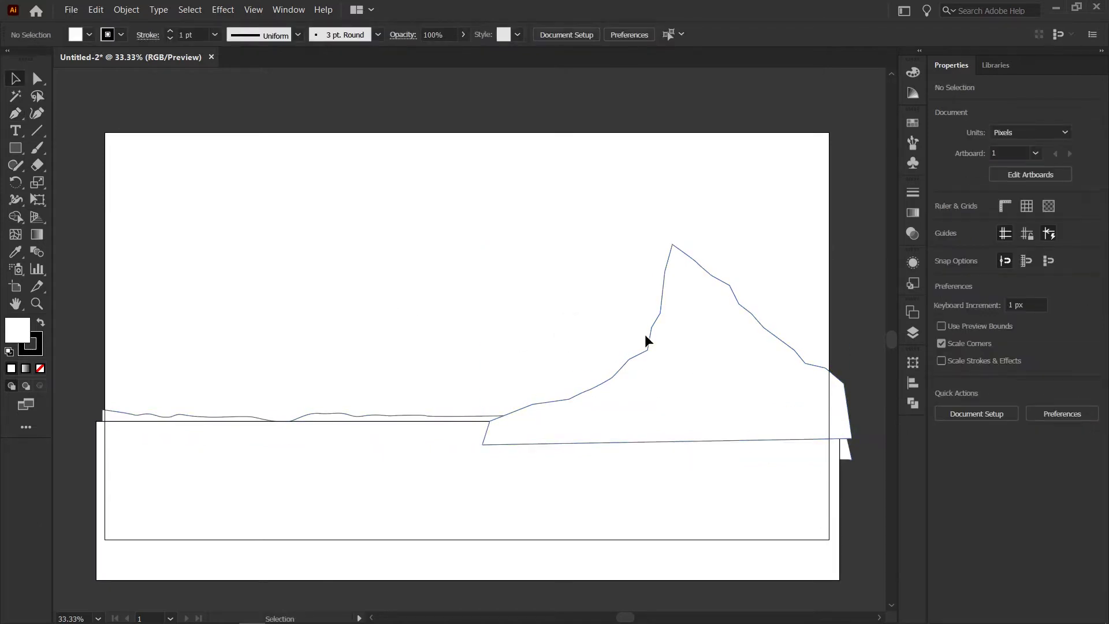
Send the mountain shape to the back, behind the horizon strip and the rectangle, and deselect it
right_click(675, 331)
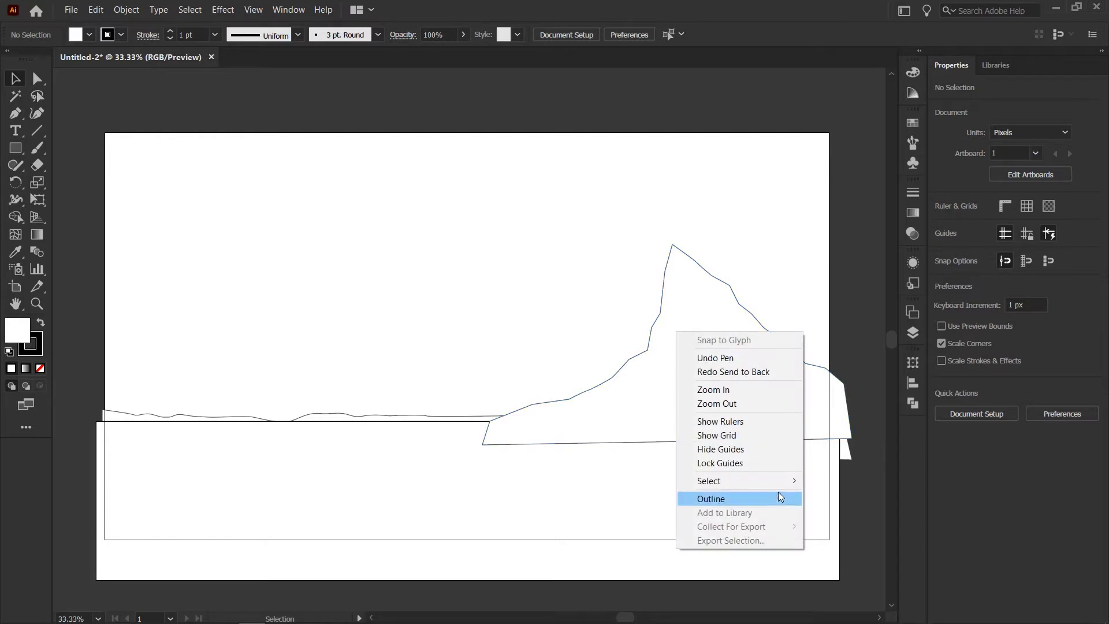
click(695, 330)
click(696, 331)
right_click(727, 327)
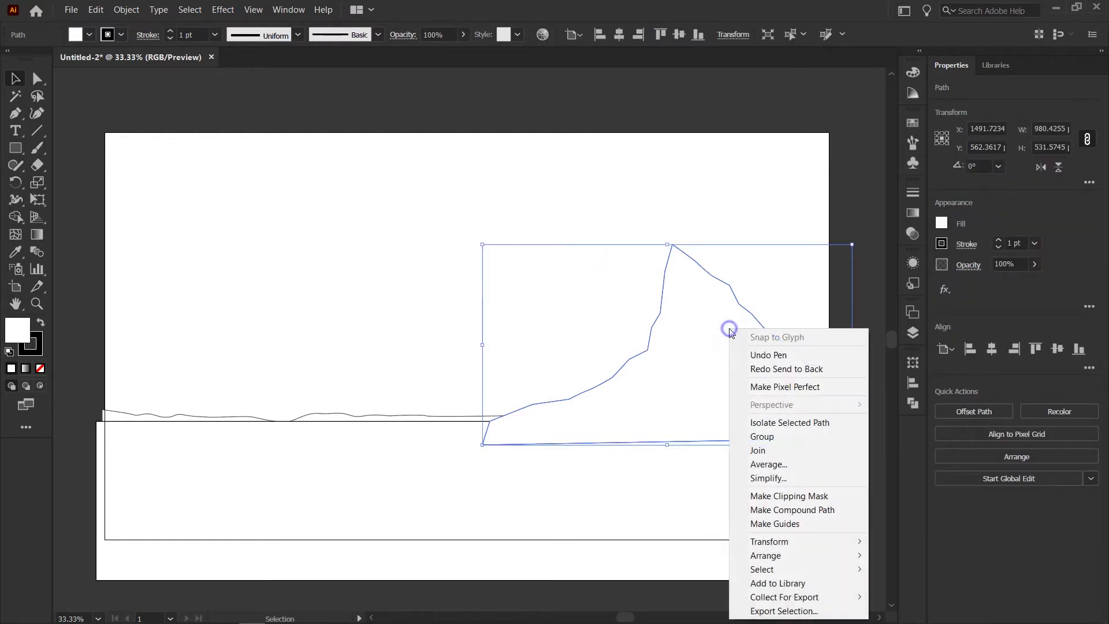
mouse_move(833, 554)
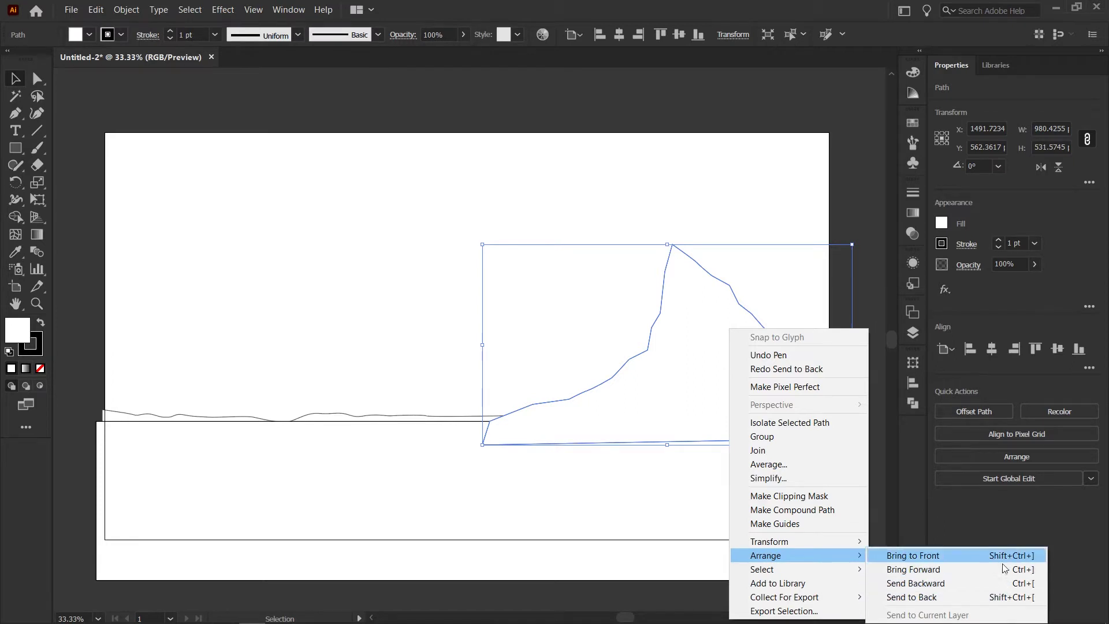
click(961, 597)
click(488, 260)
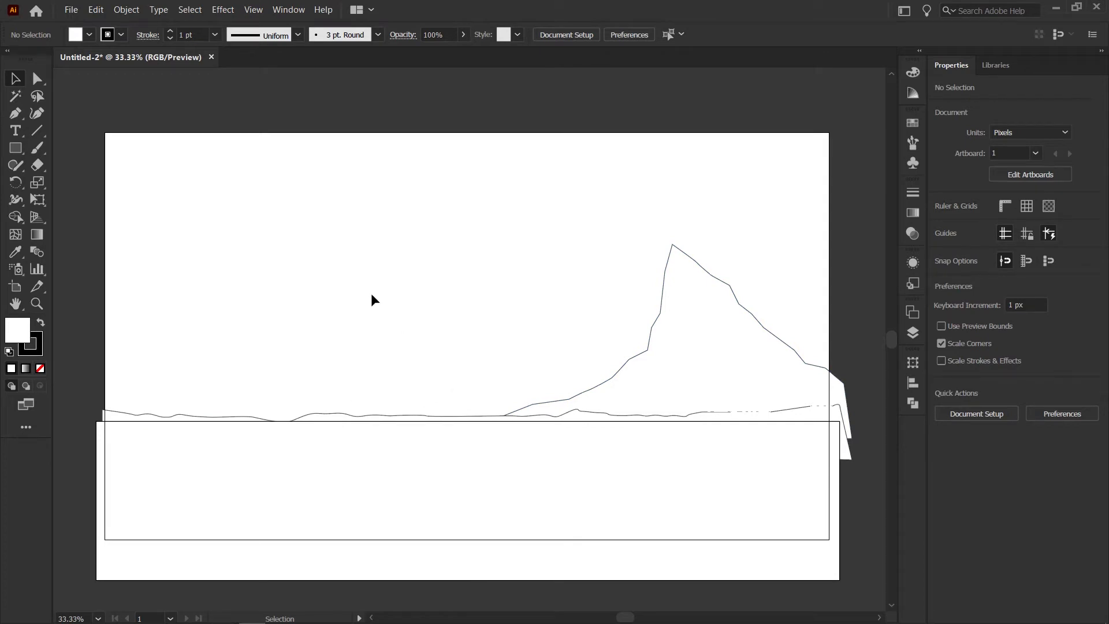
Draw a closed tall tower with the Pen tool on the horizon left of the mountain, with stepped sides, spires and curved notches
key(p)
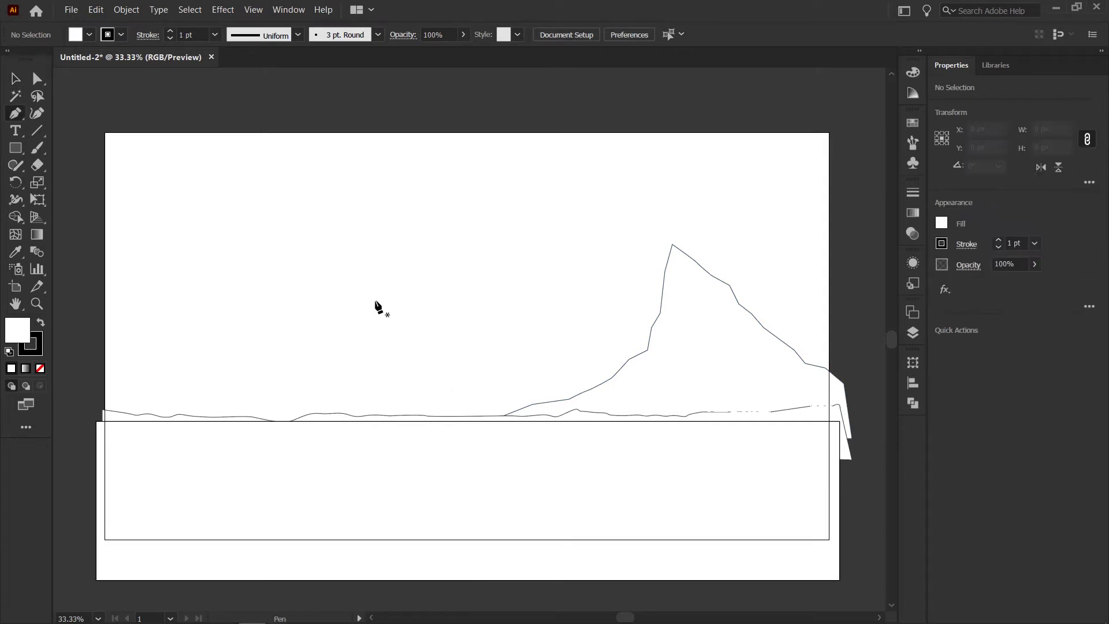
key(ctrl+equal)
key(ctrl+equal)
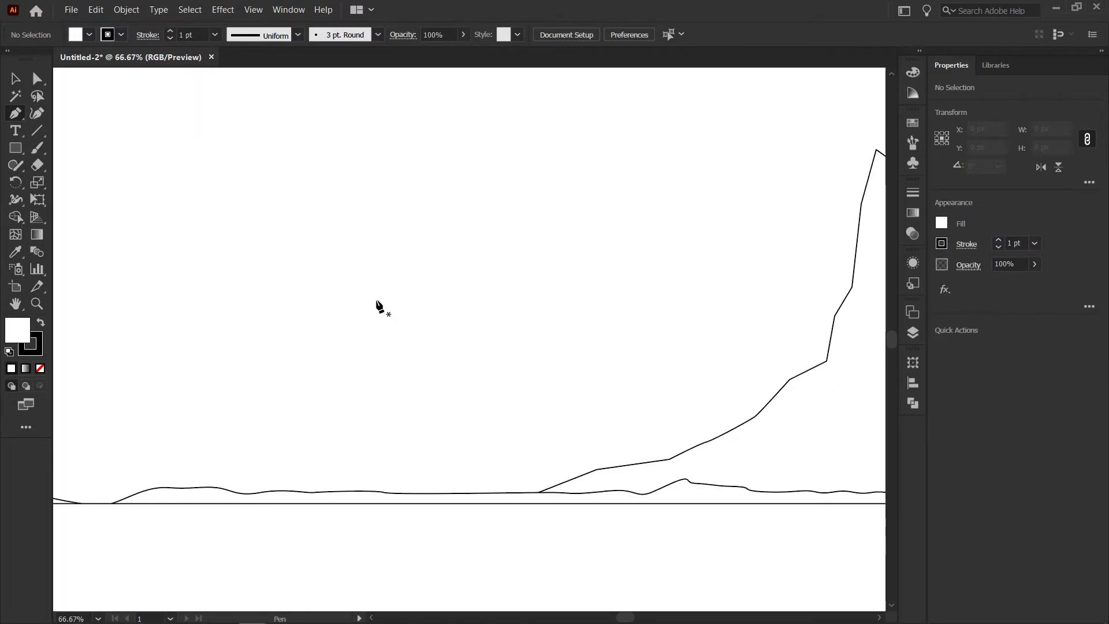
drag(369, 362, 487, 442)
drag(364, 525, 412, 421)
click(341, 462)
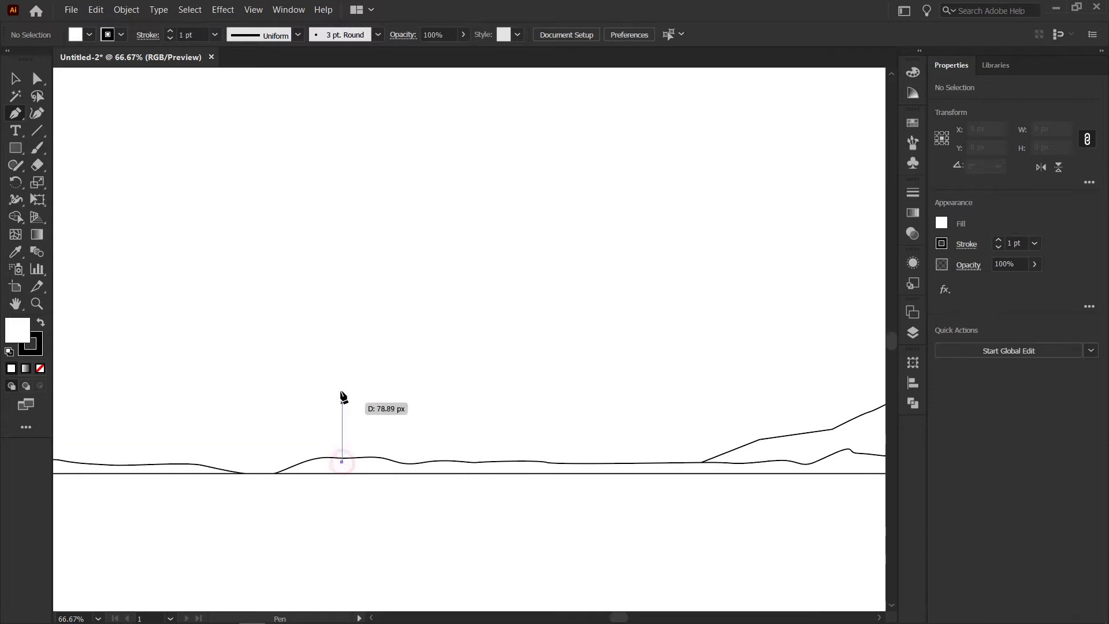
click(342, 360)
click(361, 350)
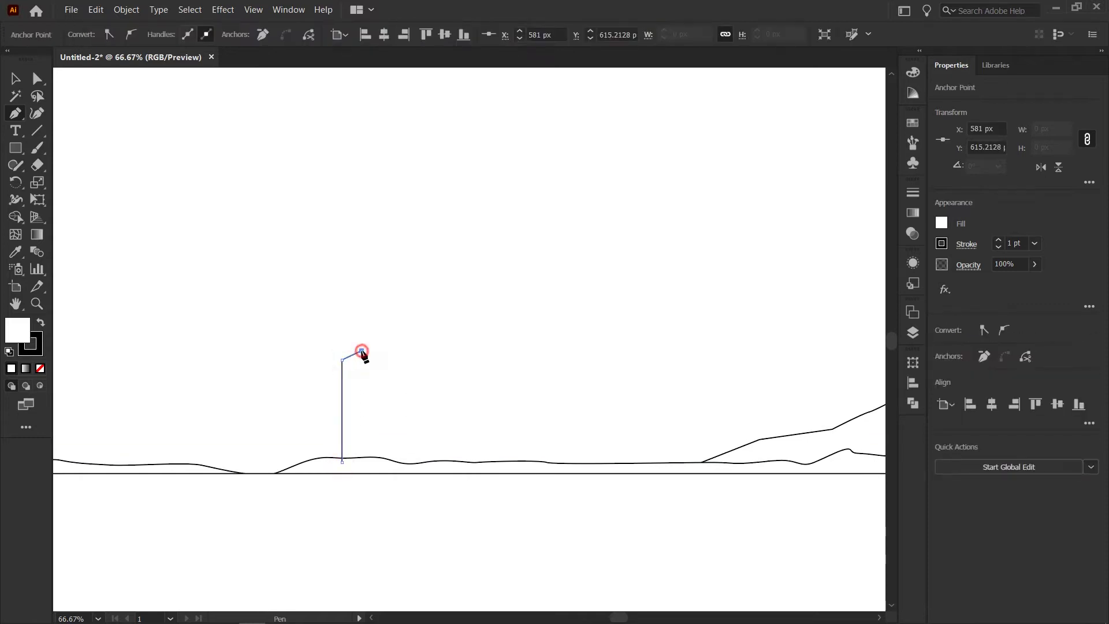
click(377, 351)
drag(403, 250, 419, 381)
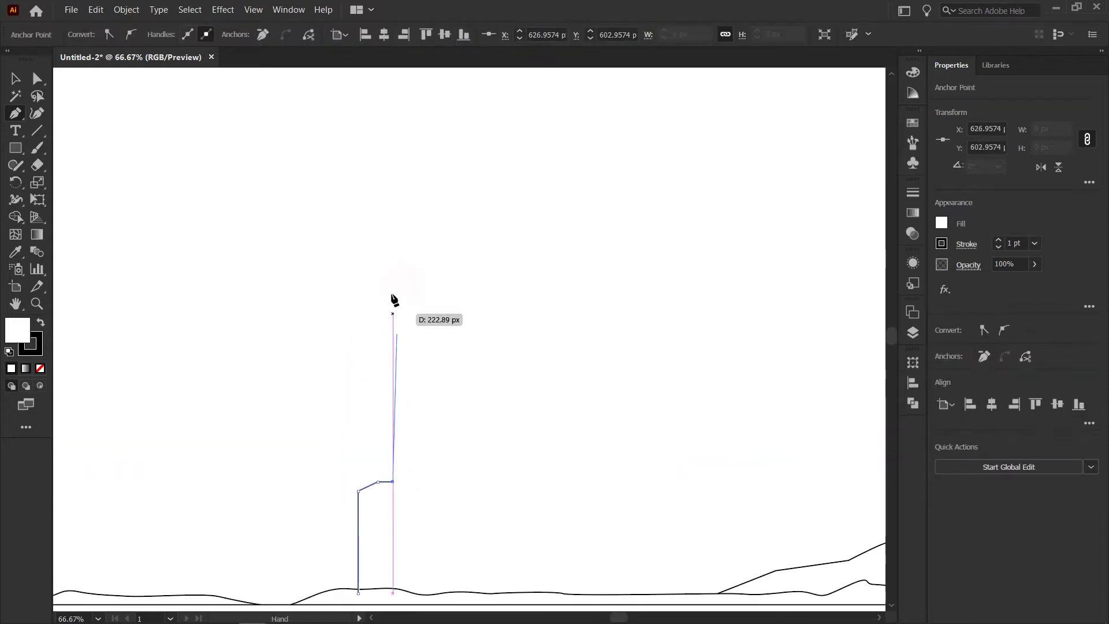
click(394, 198)
drag(444, 189, 428, 339)
drag(431, 295, 436, 202)
key(ctrl+z)
click(436, 186)
click(450, 209)
drag(482, 533, 464, 311)
click(432, 392)
drag(448, 408, 449, 373)
click(448, 165)
drag(466, 209, 466, 125)
click(466, 210)
click(466, 539)
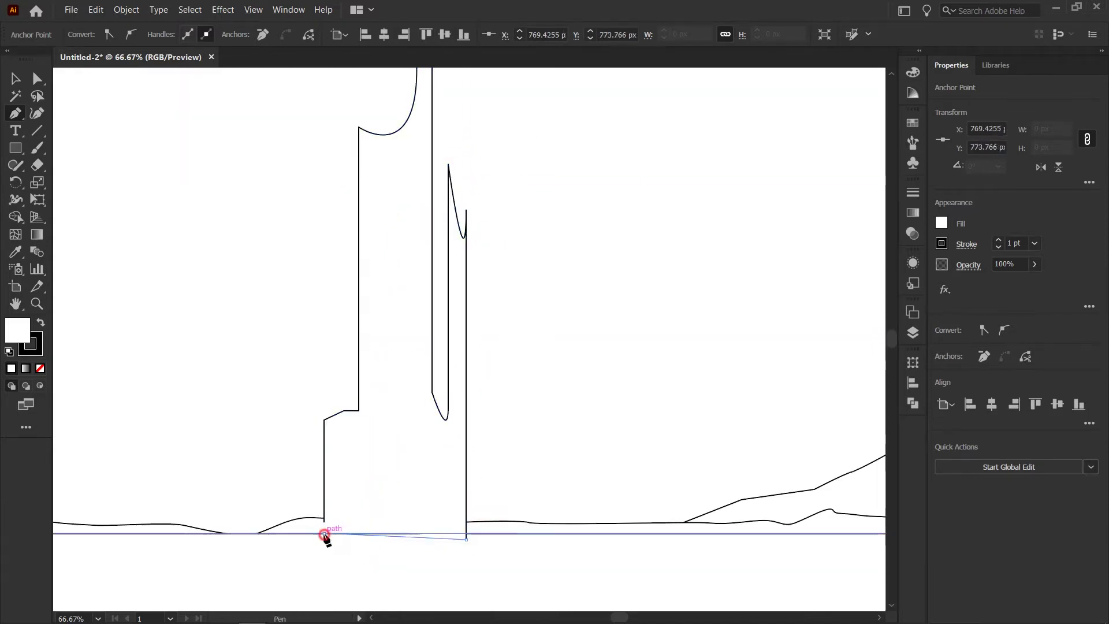
click(324, 534)
click(324, 522)
Send the tower shape to the back, behind the horizon strip, and deselect it
key(v)
click(476, 348)
right_click(403, 392)
mouse_move(523, 331)
click(586, 369)
click(592, 327)
Narrow the tower horizontally about its center to roughly half its width, keeping its height
drag(591, 327, 591, 342)
click(466, 306)
drag(467, 267, 434, 266)
click(549, 285)
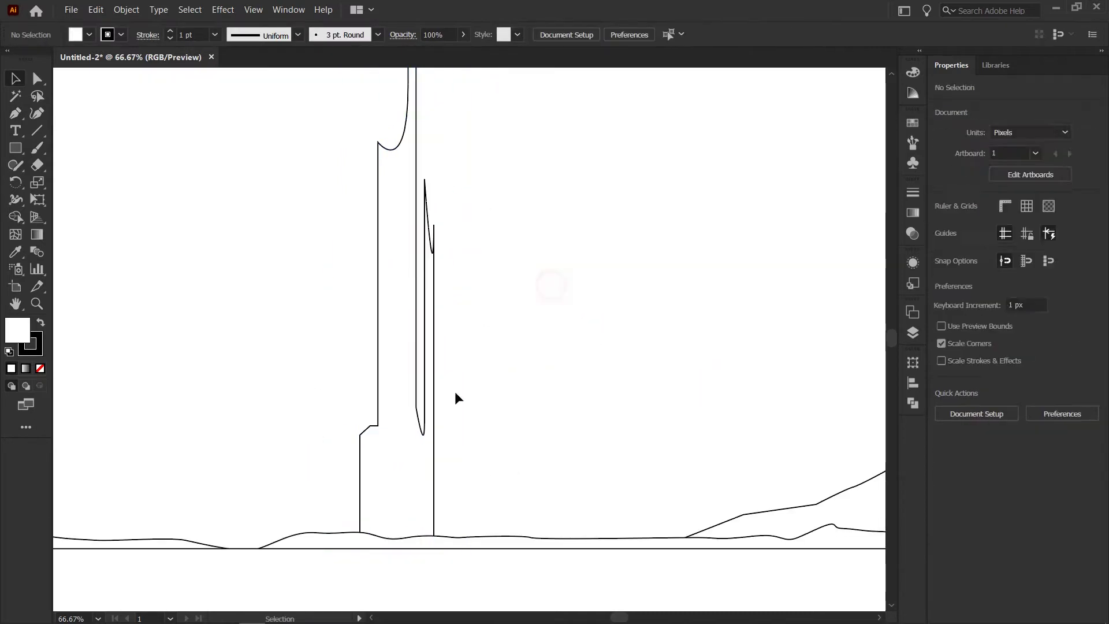
Move the tower's right edge outward to widen its right section, and reshape the curved notch at that section's top
key(a)
click(433, 224)
shift+click(434, 555)
drag(434, 478, 448, 478)
click(448, 224)
drag(449, 309, 428, 275)
click(588, 311)
drag(540, 344, 547, 369)
Delete the outer corner anchor point of the small ledge low on the tower's left side
click(378, 451)
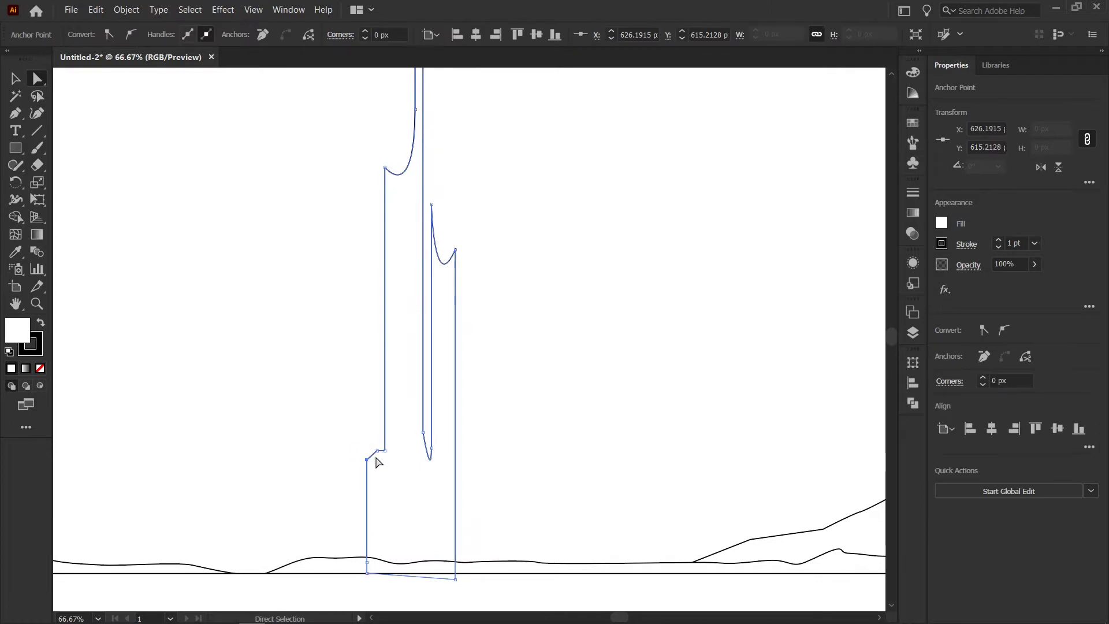
key(minus)
click(367, 460)
key(plus)
key(a)
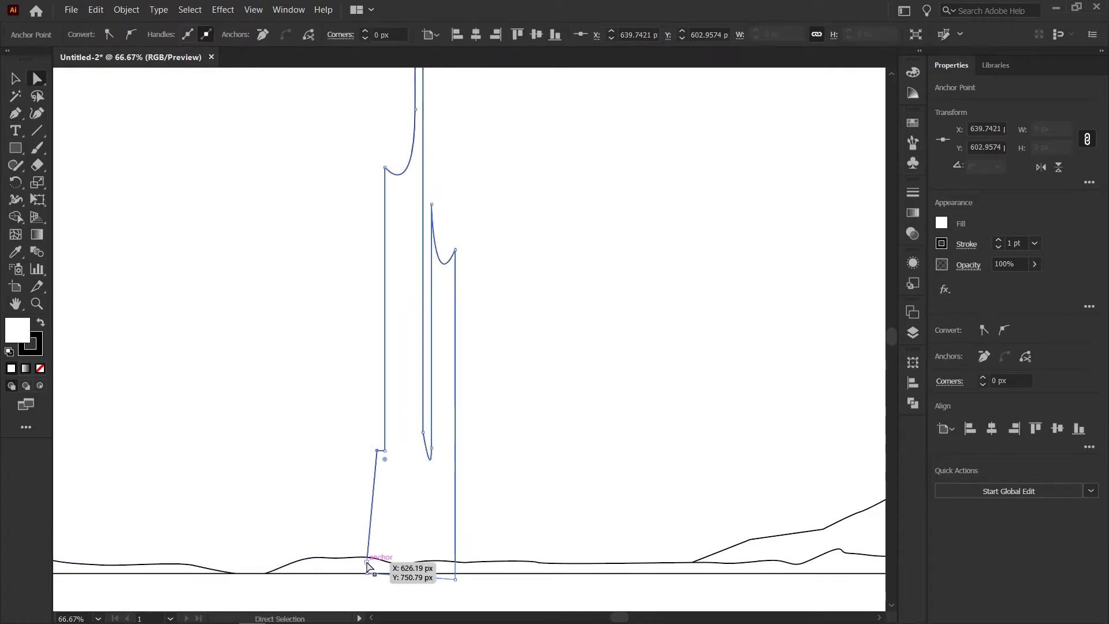
Move the anchor point at the tower's lower-left base slightly inward and deselect the tower
drag(367, 562, 375, 562)
click(556, 485)
Draw a narrow closed building with the Pen tool just right of the tower, with slanted twin peaks and a deep central notch
key(p)
click(481, 367)
click(480, 568)
click(516, 567)
click(516, 250)
click(504, 279)
click(503, 428)
click(498, 455)
click(498, 502)
click(480, 340)
click(481, 367)
Draw a closed building about 57 px wide and 442 px tall left of the tower, with slanted peaks and two deep notches
drag(636, 505, 797, 450)
click(417, 268)
click(417, 521)
click(460, 520)
click(460, 416)
click(449, 429)
click(449, 464)
click(439, 470)
click(439, 214)
click(430, 226)
click(429, 447)
click(424, 443)
click(425, 188)
click(416, 207)
click(417, 267)
Move the left building closer to the tower and send both side buildings to the back, behind the horizon strip
key(v)
drag(435, 487, 504, 478)
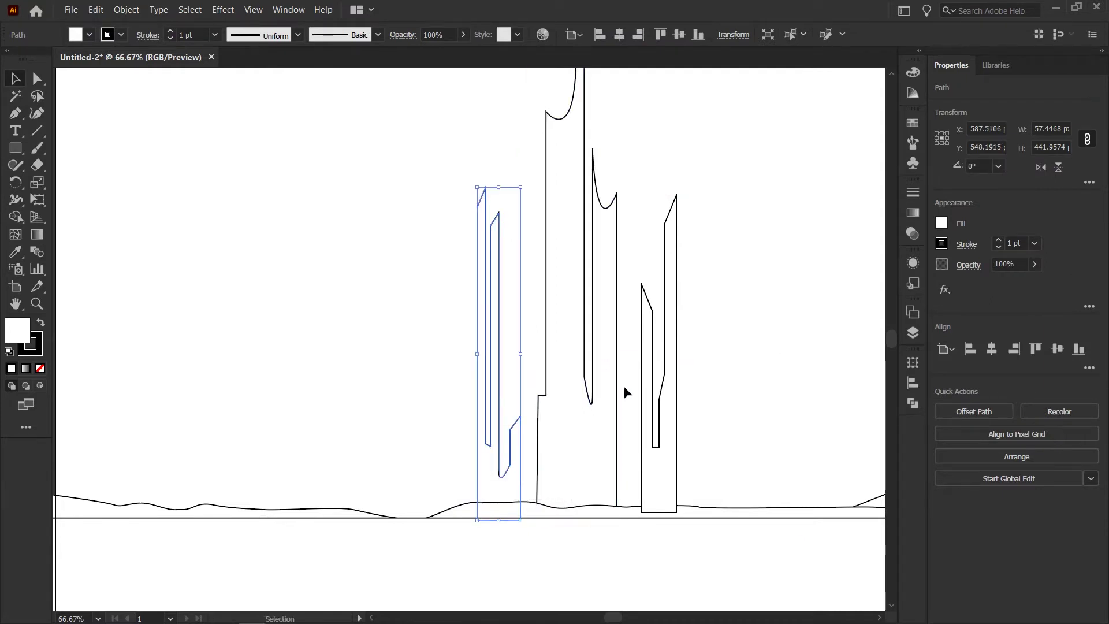
click(661, 438)
click(664, 454)
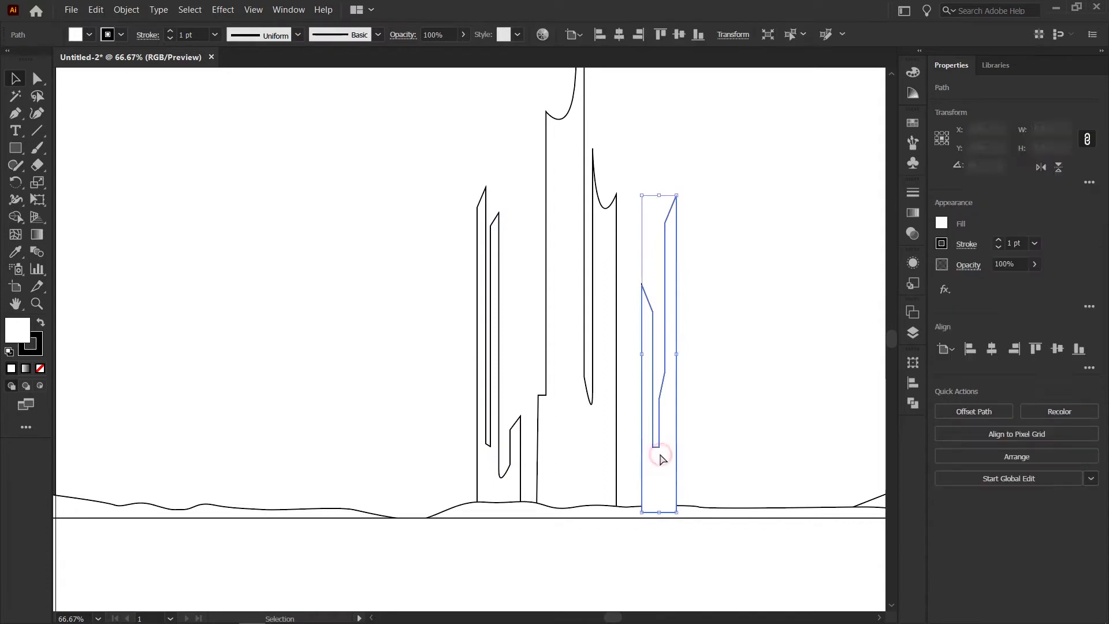
click(722, 415)
Select all the artwork and move it down on the artboard, leaving more sky above
key(ctrl+minus)
key(ctrl+minus)
key(ctrl+minus)
key(ctrl+minus)
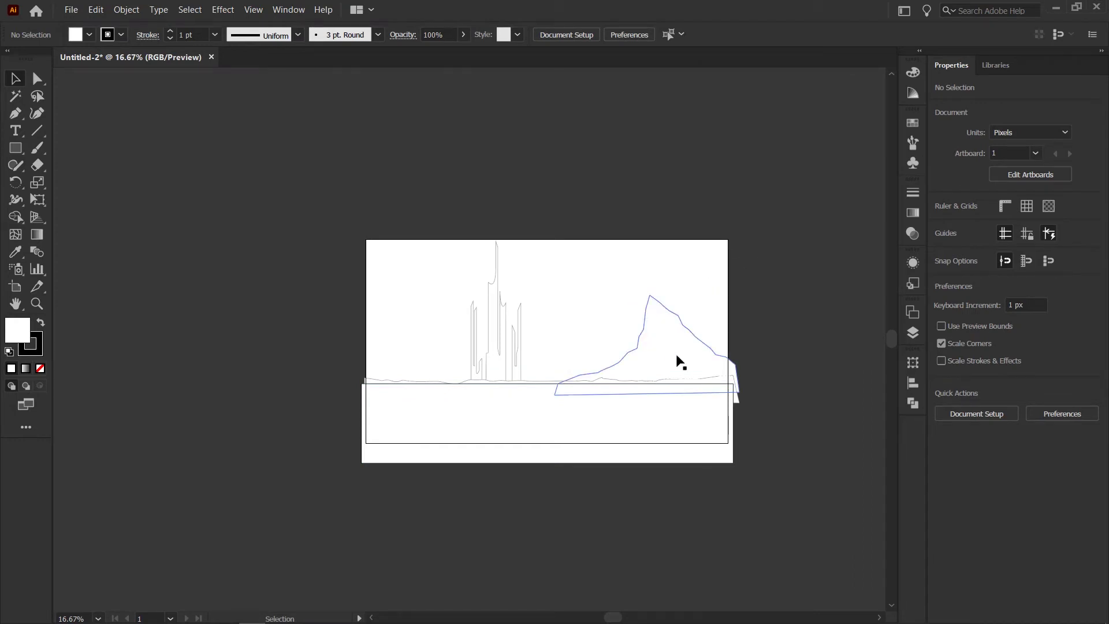
drag(737, 243, 370, 504)
drag(630, 408, 629, 434)
click(641, 253)
Scale the tower and its two side buildings down slightly and shift them toward the mountain
drag(455, 279, 512, 289)
drag(492, 371, 518, 384)
click(580, 323)
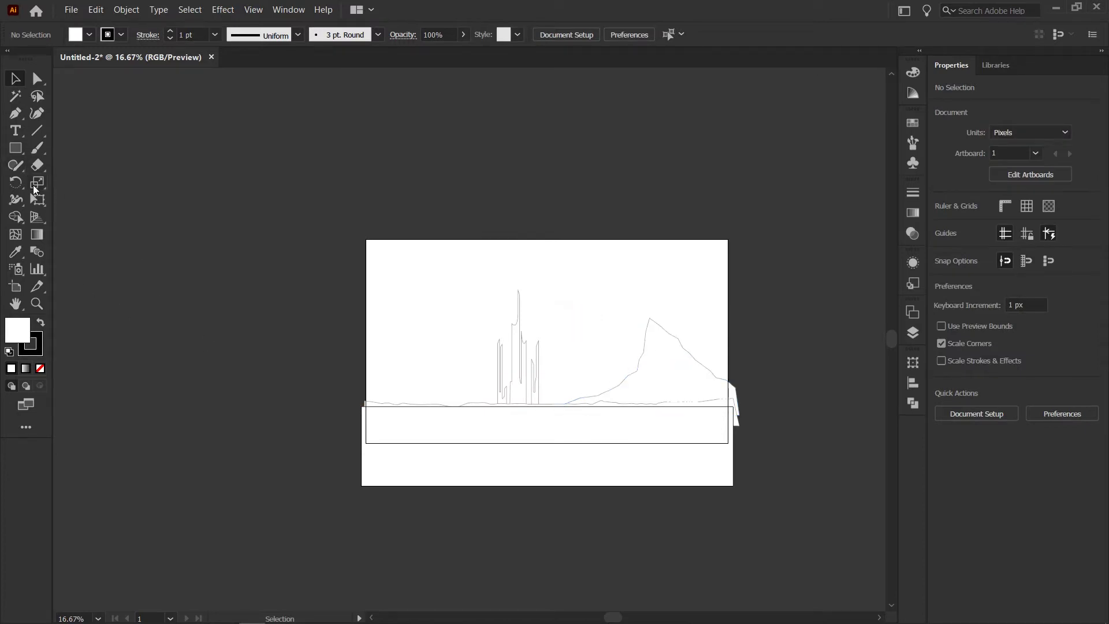
Create a column of four equal squares, each about 202 px wide, beside the artboard's left edge as color swatches
click(16, 148)
mouse_move(297, 265)
mouse_down()
mouse_move(317, 284)
mouse_move(281, 336)
mouse_move(297, 317)
mouse_move(299, 364)
mouse_move(295, 315)
mouse_move(296, 407)
mouse_up()
key(v)
click(202, 337)
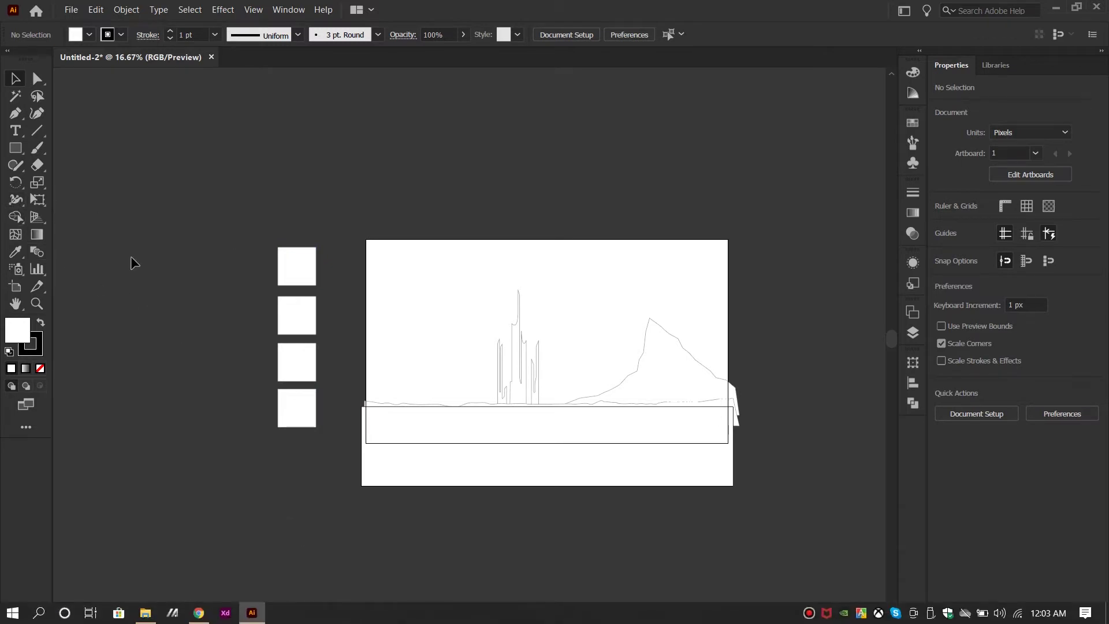
Fill the bottom swatch square with dark indigo 1B1547
click(286, 419)
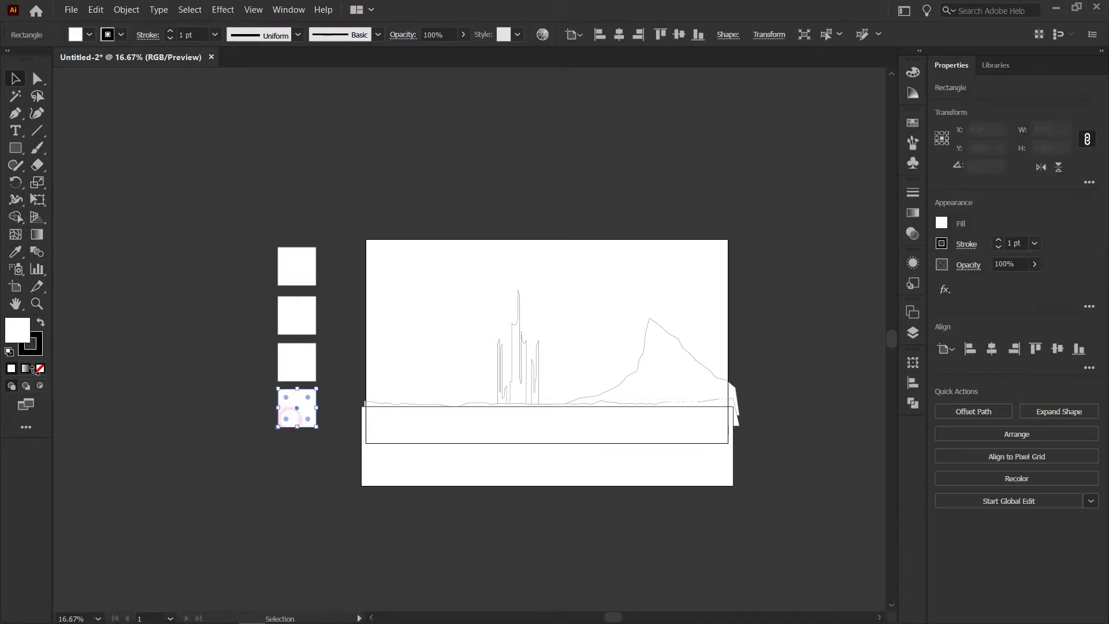
double_click(17, 330)
drag(432, 341, 439, 288)
mouse_move(367, 367)
mouse_down()
mouse_move(379, 366)
mouse_move(380, 340)
mouse_move(384, 365)
mouse_move(342, 363)
mouse_move(356, 364)
mouse_up()
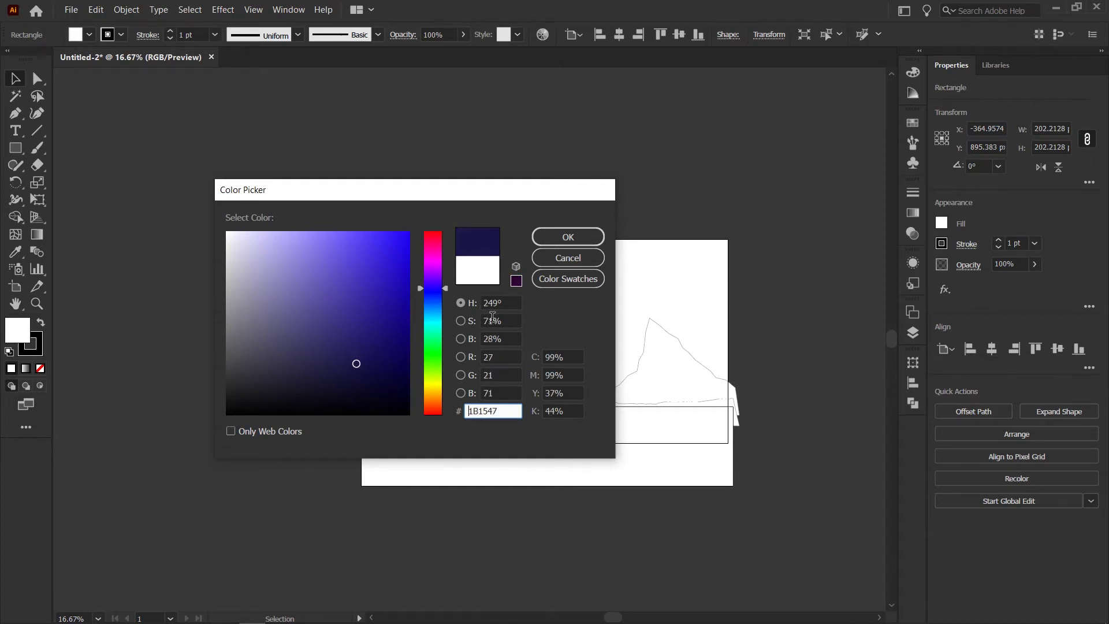
click(566, 235)
Fill the third swatch square from the top with purple 38266D, starting from the indigo sampled below it
click(297, 362)
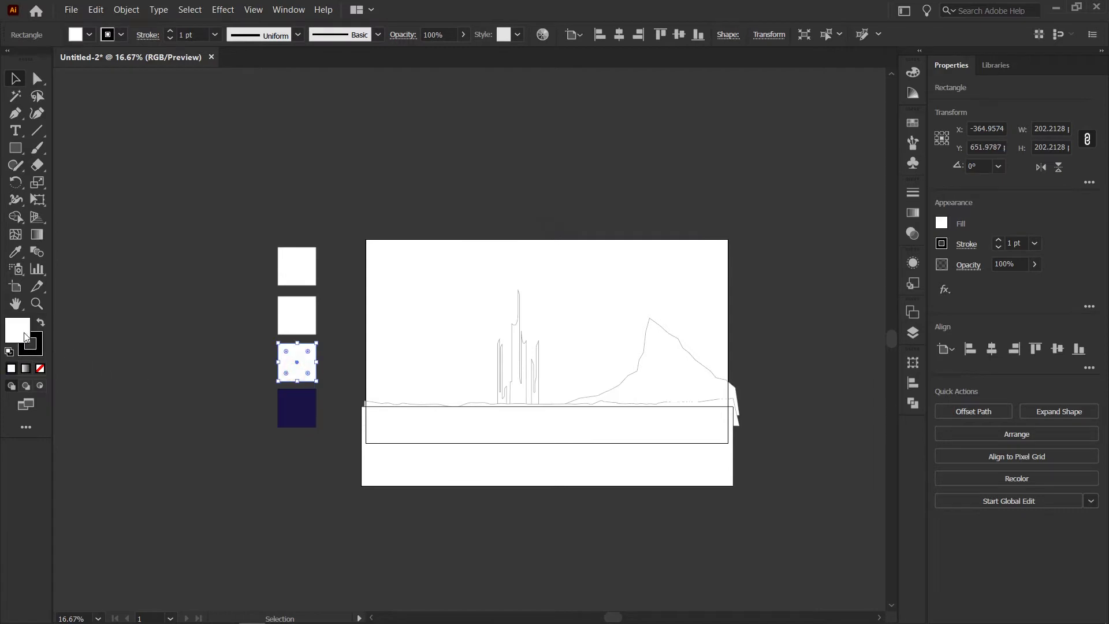
key(i)
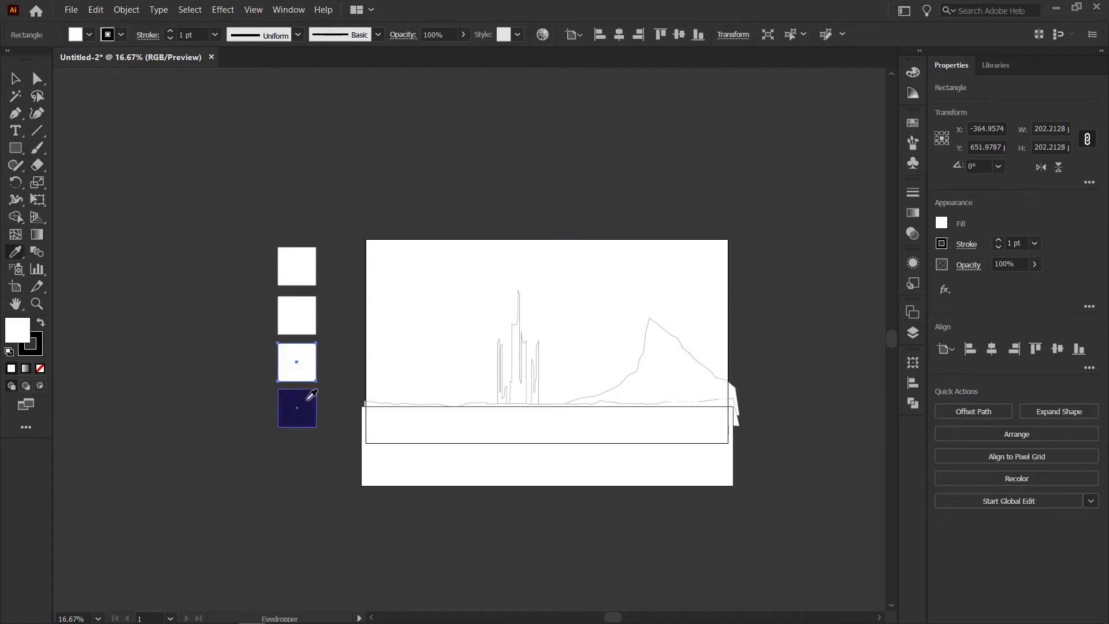
click(308, 399)
double_click(17, 331)
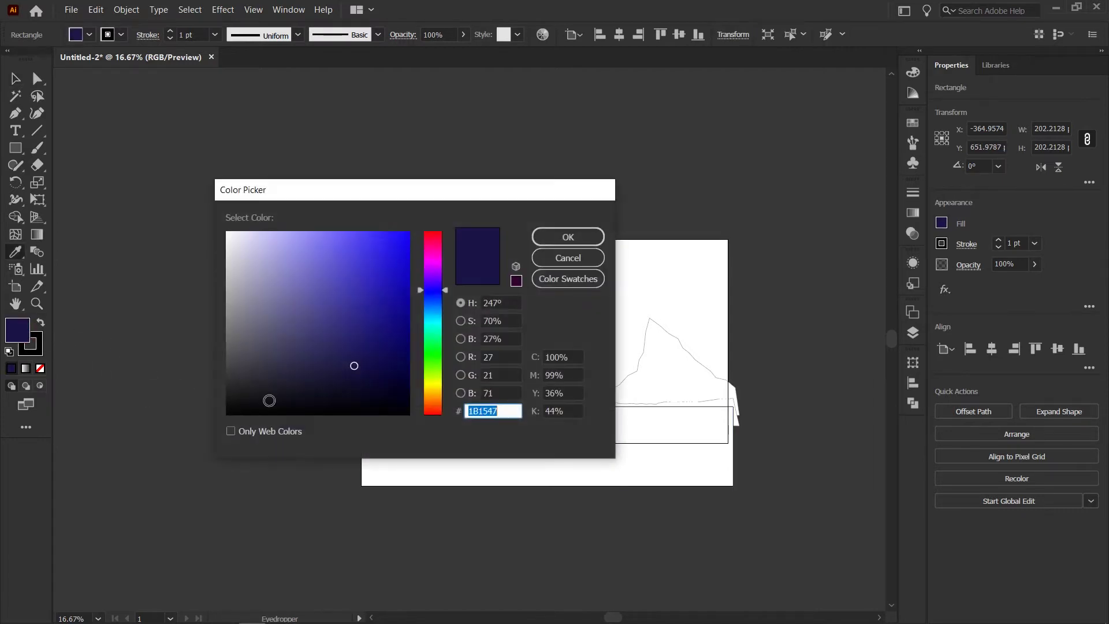
click(350, 339)
drag(347, 338, 346, 336)
mouse_move(438, 283)
mouse_down()
mouse_move(443, 273)
mouse_move(444, 284)
mouse_up()
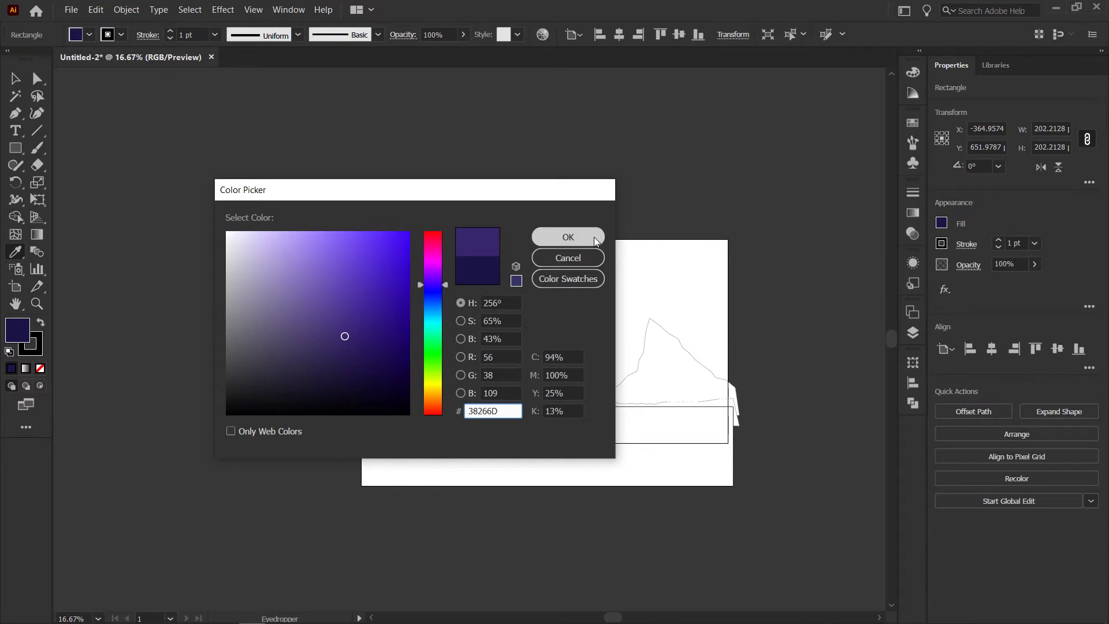
click(568, 236)
click(299, 254)
key(ctrl+z)
key(v)
click(345, 381)
Fill the second swatch square from the top with a lighter purple, starting from the color of the square below it
click(293, 329)
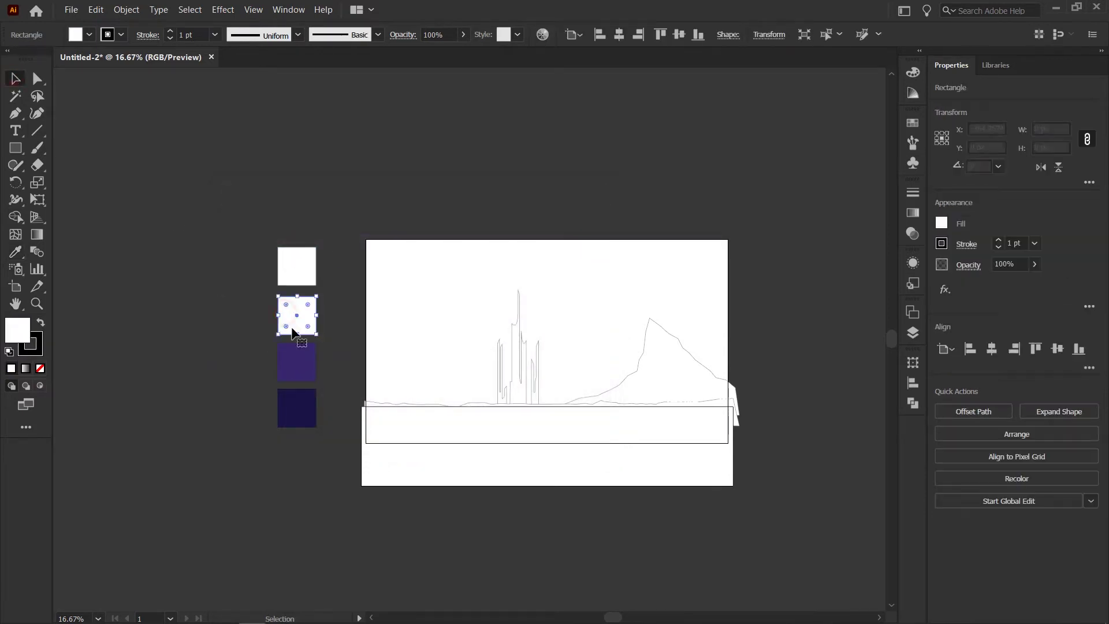
key(i)
click(297, 365)
double_click(25, 331)
drag(348, 319, 346, 316)
click(581, 238)
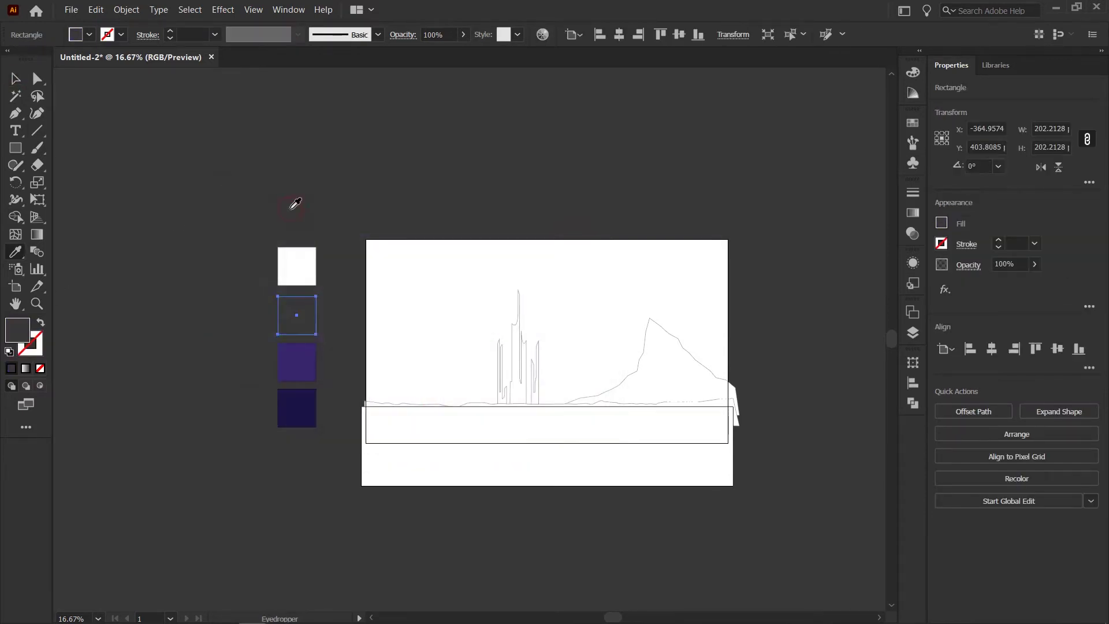
Fill the top swatch square with purple 683999, starting from the color sampled from the square below it
ctrl+click(297, 266)
click(301, 331)
double_click(18, 330)
click(341, 305)
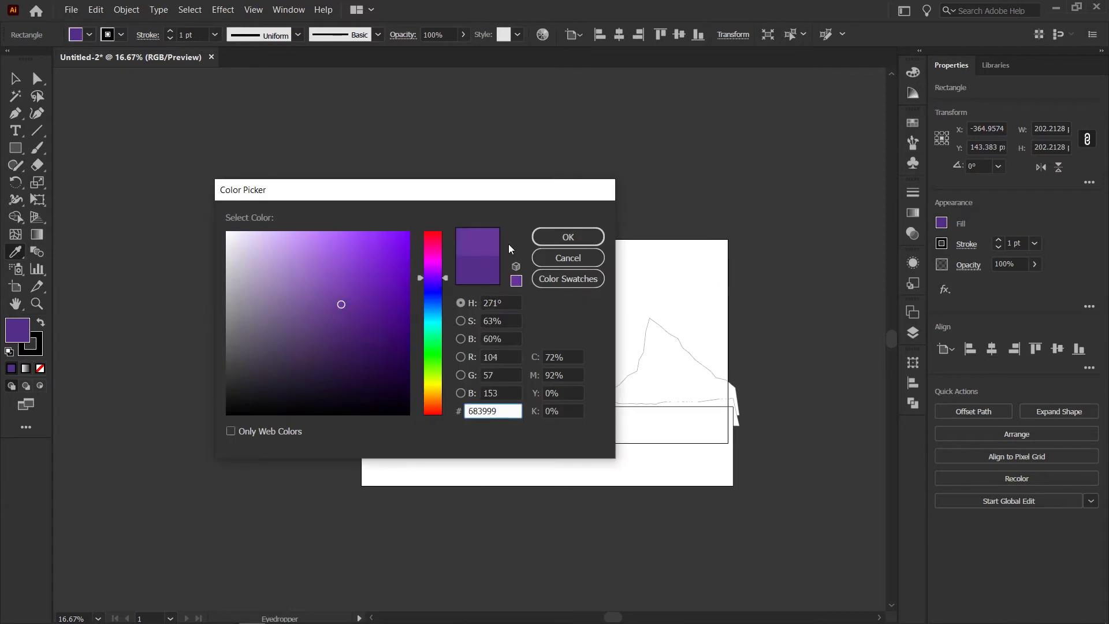
click(567, 237)
Remove the stroke from all four swatch squares and place a duplicate of the column to their left
key(v)
drag(344, 228, 242, 427)
click(40, 368)
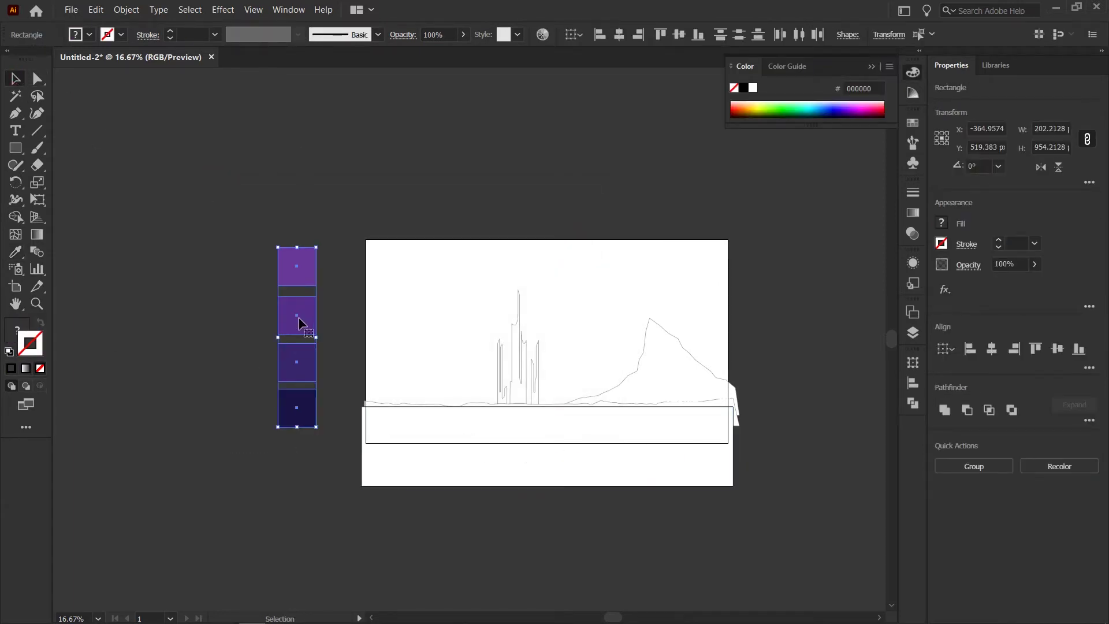
drag(298, 317, 243, 320)
click(255, 432)
Fill the bottom square of the duplicated column with orange D1935A
click(240, 405)
double_click(12, 328)
drag(448, 381, 448, 398)
drag(360, 292, 329, 259)
click(568, 237)
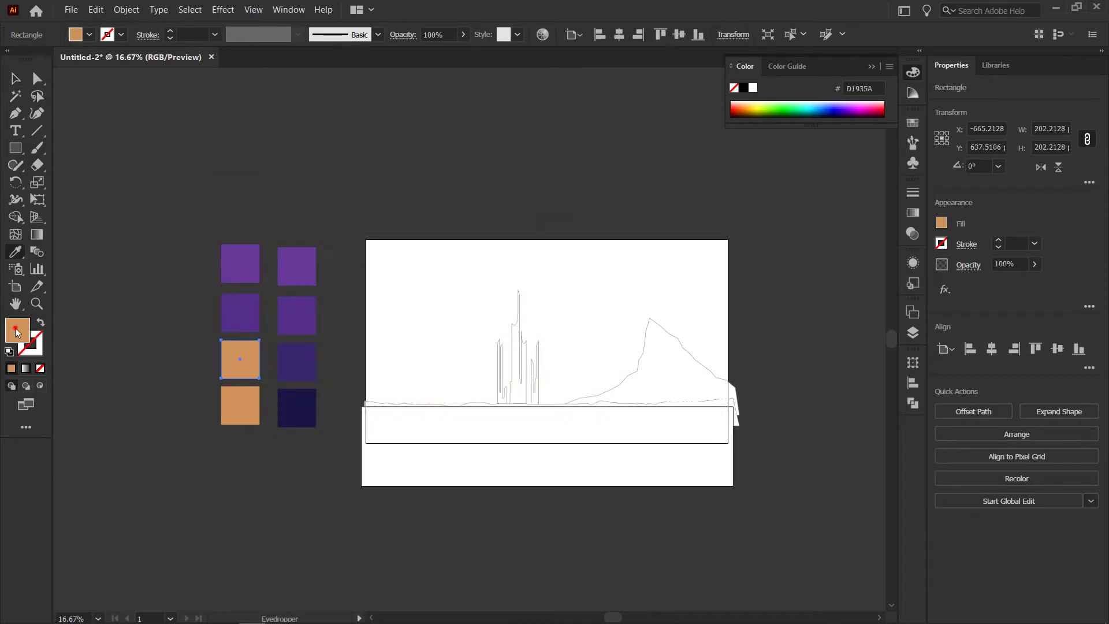
Recolor the square above the orange swatch to a coral red
double_click(16, 329)
click(433, 411)
click(568, 237)
Fill the second square from the top of the new column with pink, starting from the coral swatch's color
click(15, 78)
click(240, 313)
click(240, 359)
double_click(15, 328)
click(439, 240)
click(318, 252)
click(568, 237)
Fill the top square of the new column with light violet C67CF2, starting from the pink swatch, and deselect it
click(240, 263)
click(245, 321)
double_click(17, 329)
click(430, 259)
click(315, 241)
click(434, 273)
click(568, 237)
key(v)
click(346, 465)
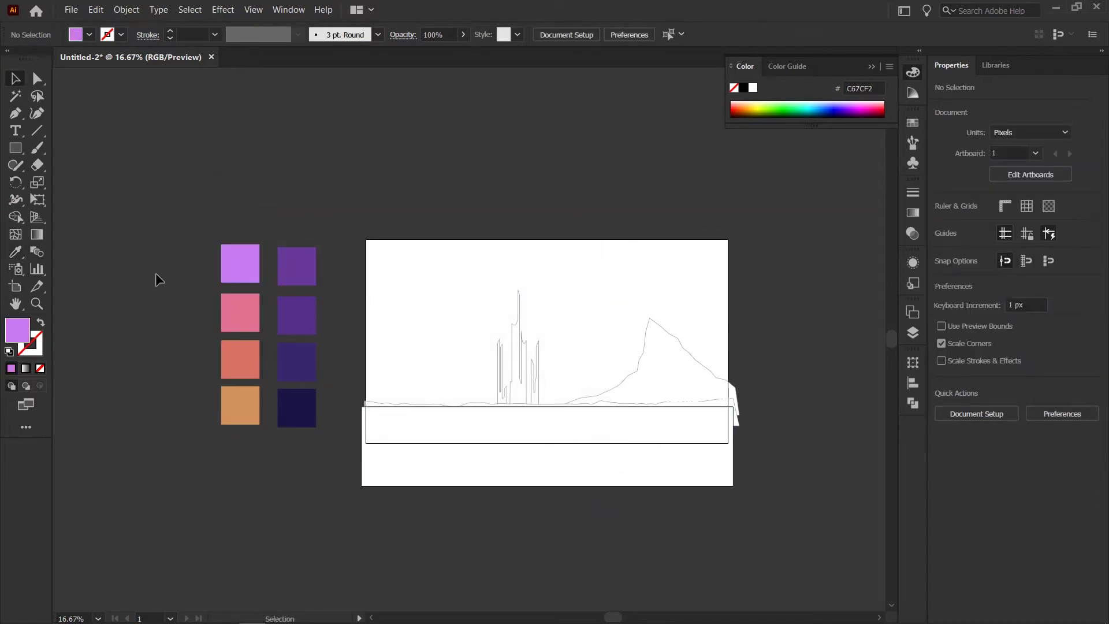
Draw a violet sky rectangle 1920 px wide and about 1098 px tall over the artboard and send it to the back
click(21, 150)
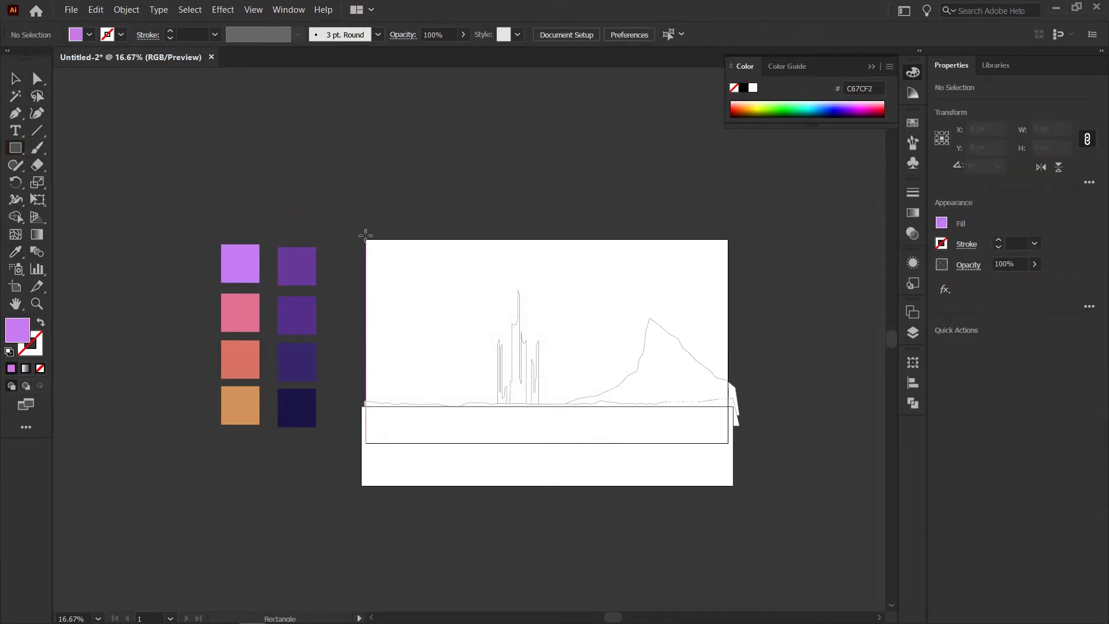
drag(366, 240, 728, 445)
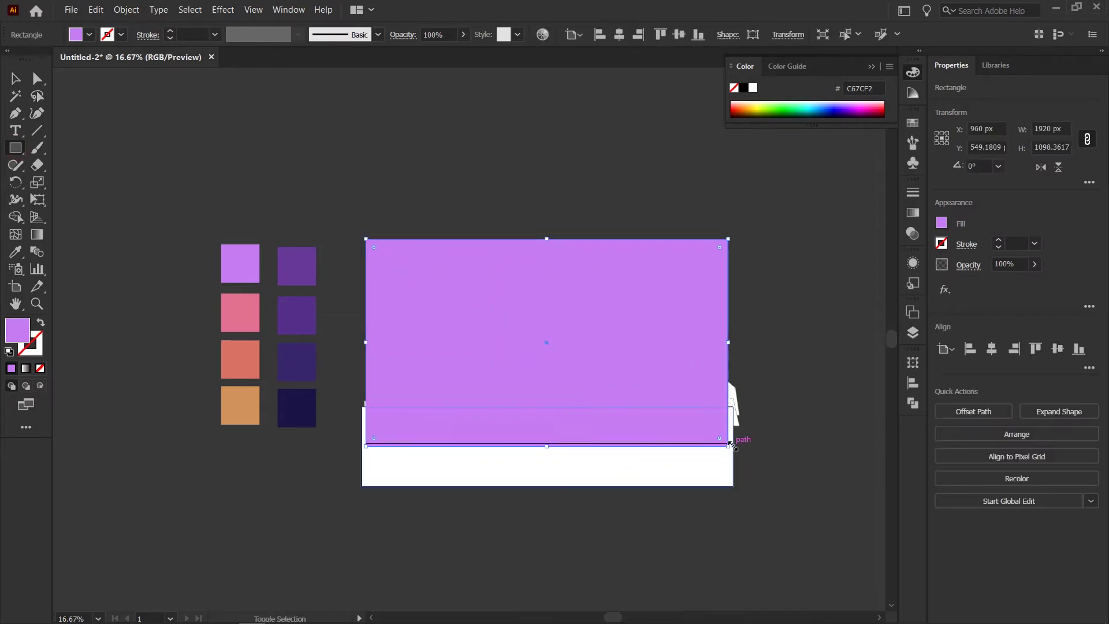
key(ctrl+shift+bracketleft)
Apply a linear gradient to the sky rectangle and color its first stop with the orange swatch
key(i)
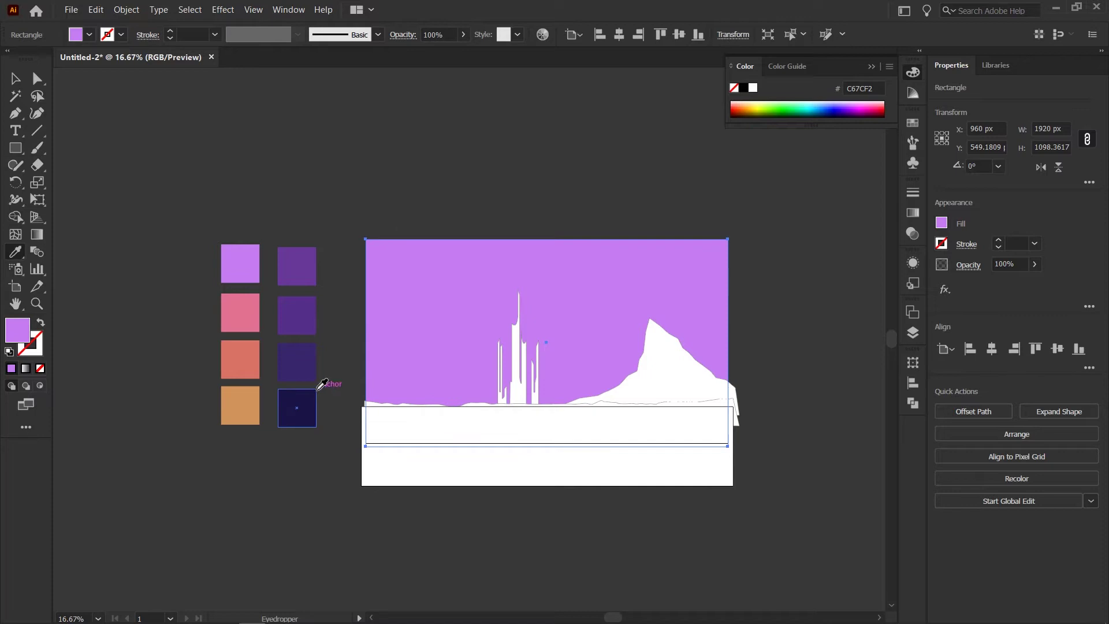
click(912, 212)
click(802, 313)
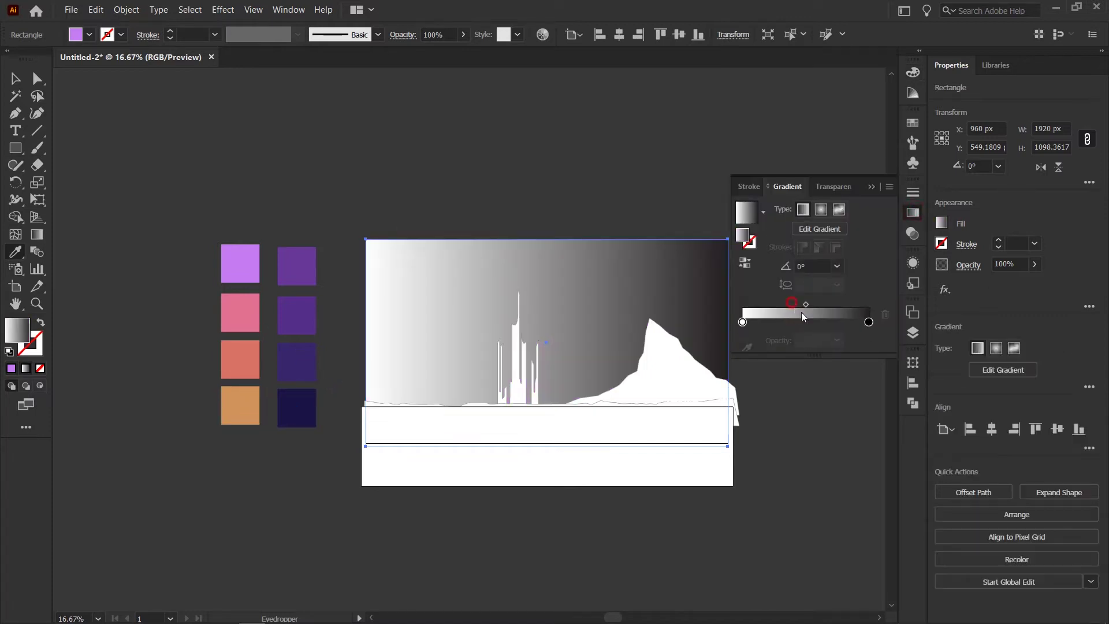
click(742, 322)
click(746, 349)
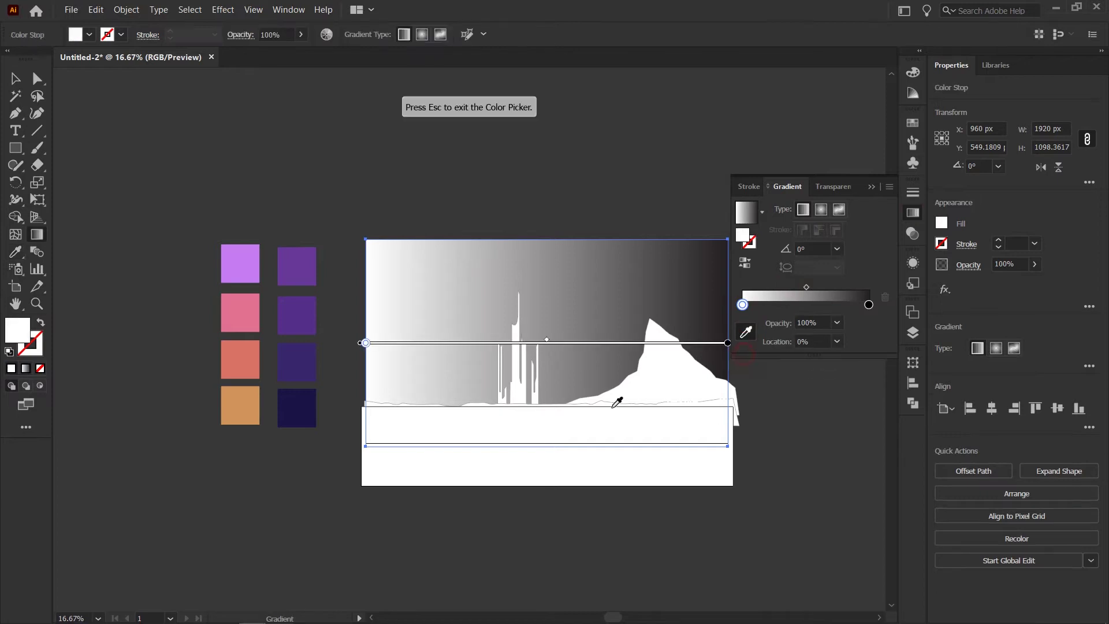
click(251, 411)
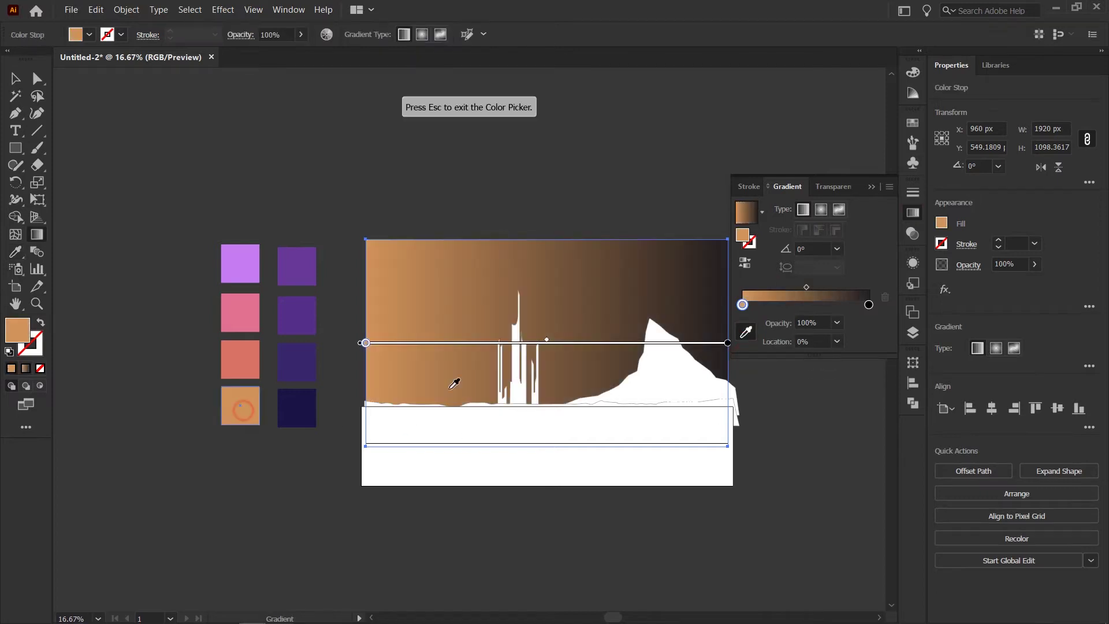
Add a middle stop to the sky gradient, color it from the coral swatch, and place it at about 36%
click(807, 305)
click(232, 358)
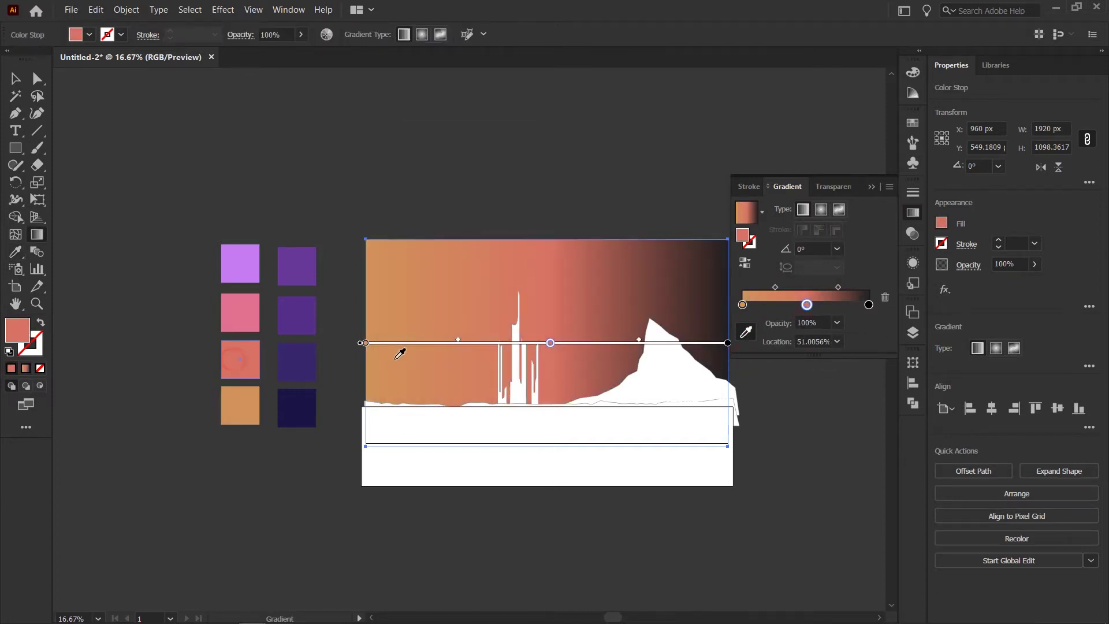
drag(806, 306, 788, 304)
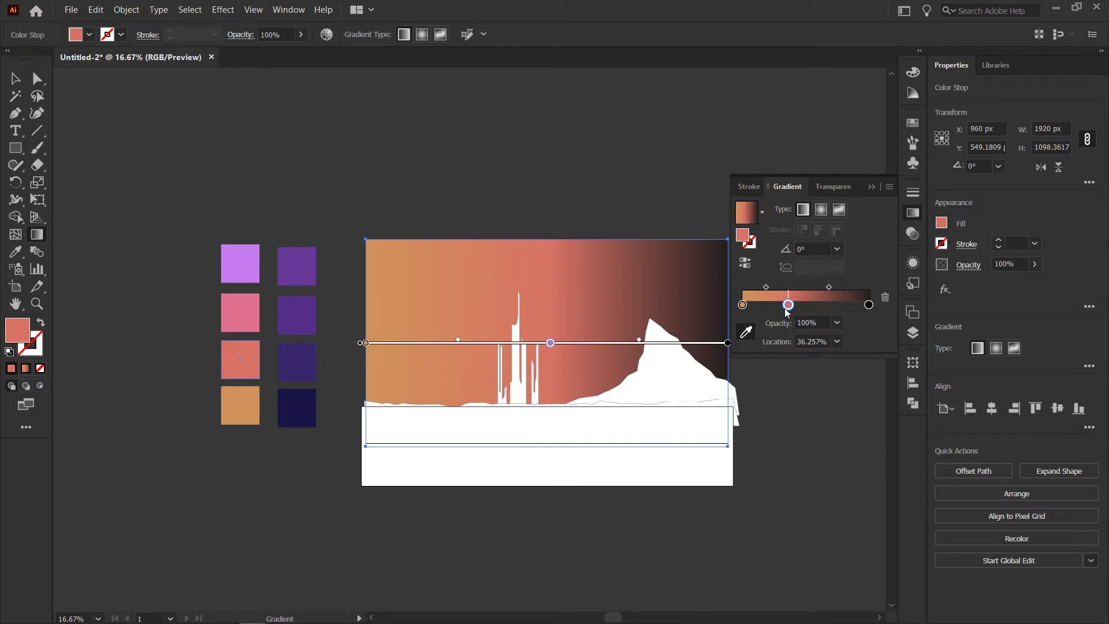
Add a pink stop at about 68% of the sky gradient and color the end stop with the light violet swatch
click(829, 306)
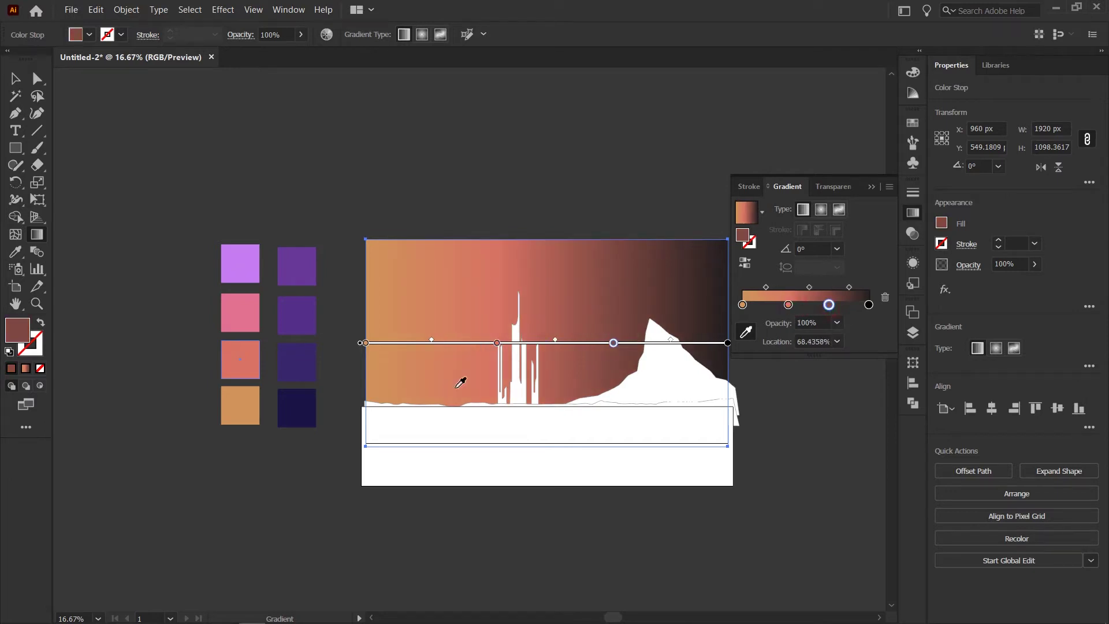
click(238, 312)
click(868, 304)
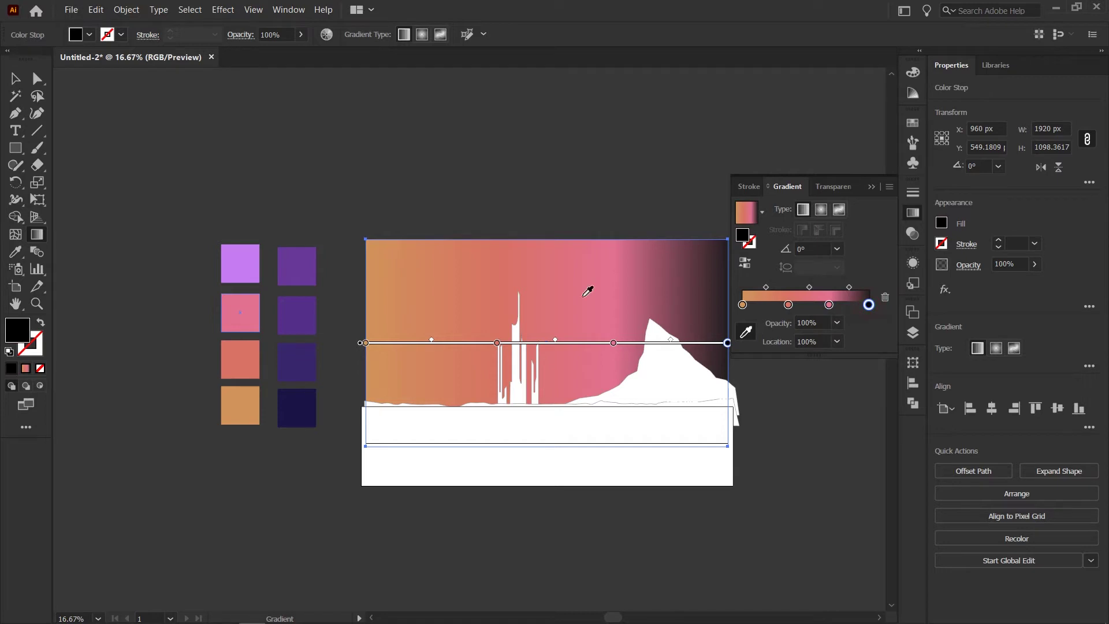
click(245, 259)
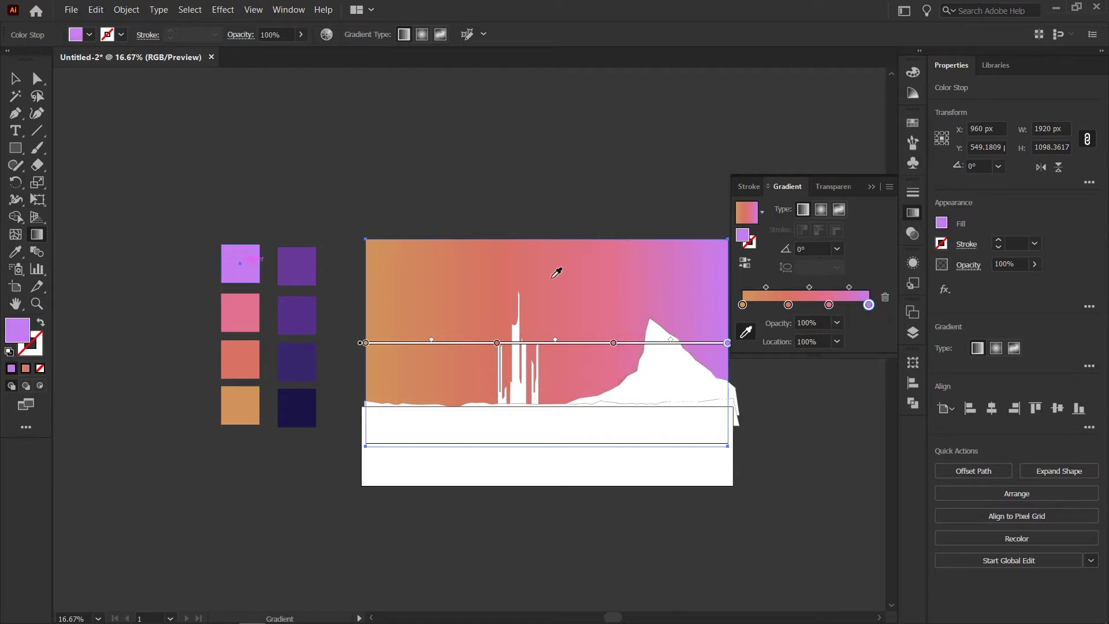
Redirect the sky gradient vertically at 90°, running from orange at the horizon to violet near the top
click(872, 188)
click(916, 213)
click(872, 188)
mouse_move(547, 254)
mouse_down()
mouse_move(574, 405)
mouse_move(546, 288)
mouse_up()
mouse_move(570, 402)
mouse_down()
mouse_move(577, 230)
mouse_move(584, 283)
mouse_move(586, 272)
mouse_up()
key(ctrl+z)
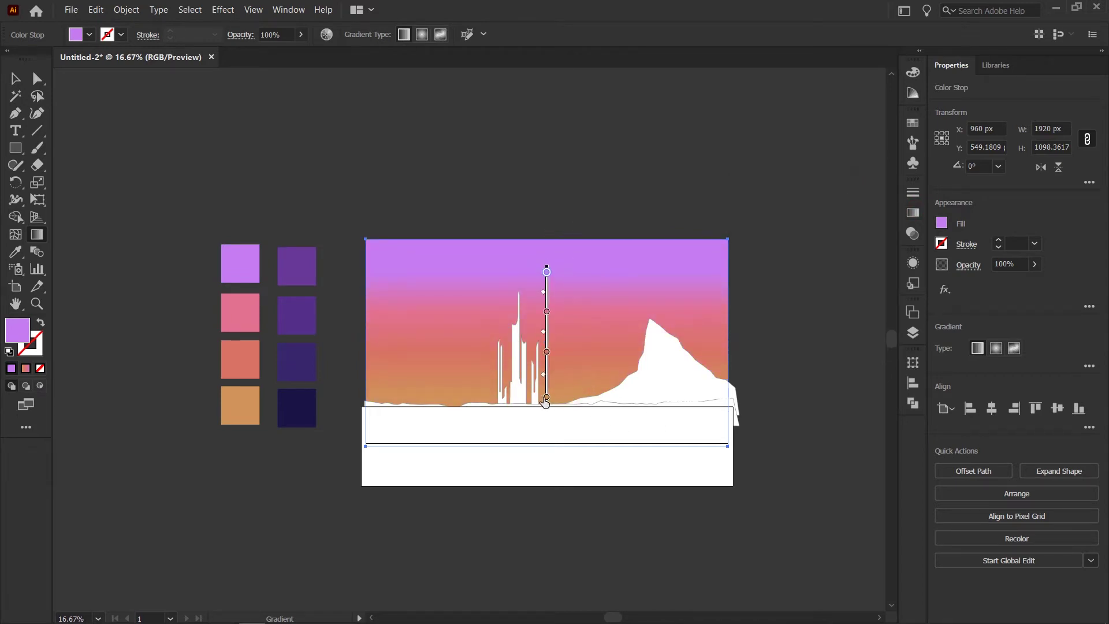
Change the sky gradient's violet end stop to blue 6D7CF2 by lowering its red value to 109
click(911, 214)
double_click(869, 305)
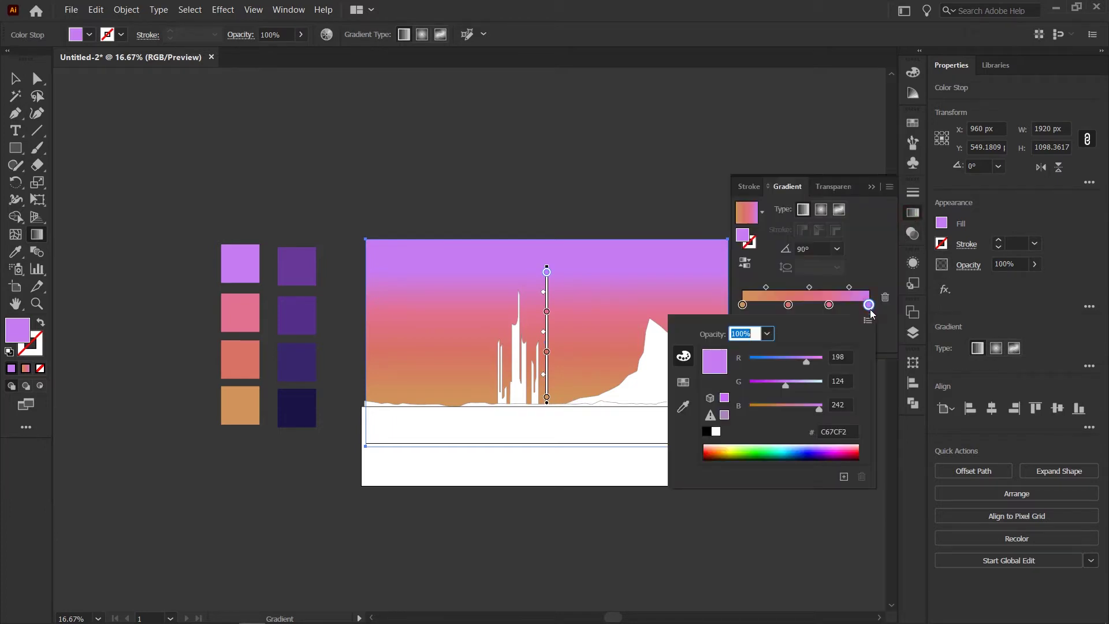
drag(796, 358, 781, 355)
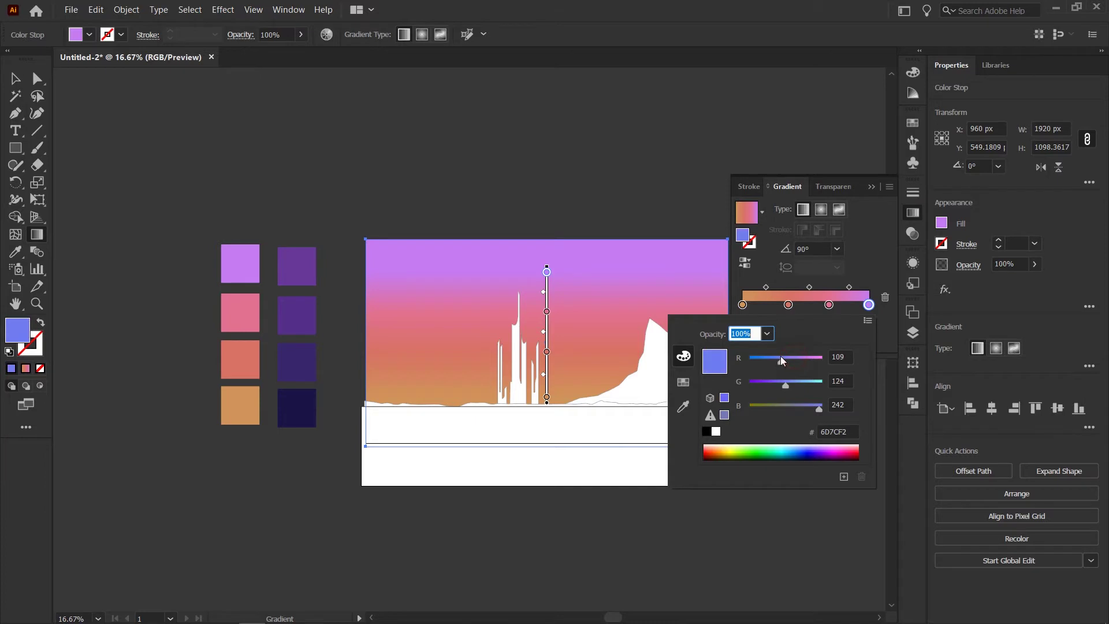
Switch the end stop's color sliders to HSB and deepen the blue to 80% saturation and about 67% brightness
click(868, 321)
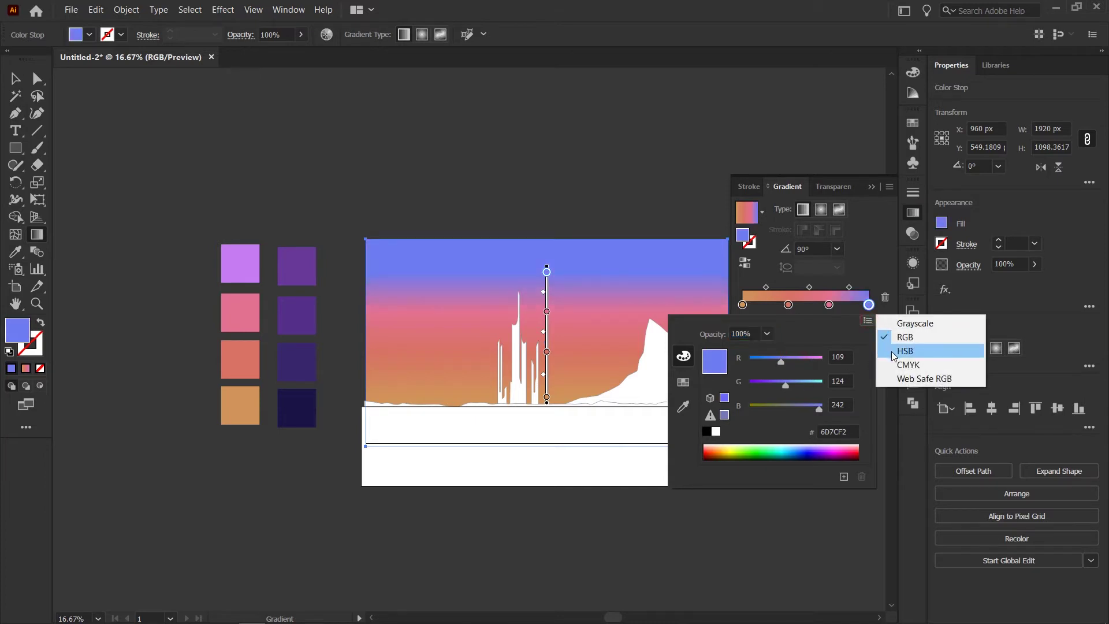
click(835, 338)
click(868, 321)
click(906, 352)
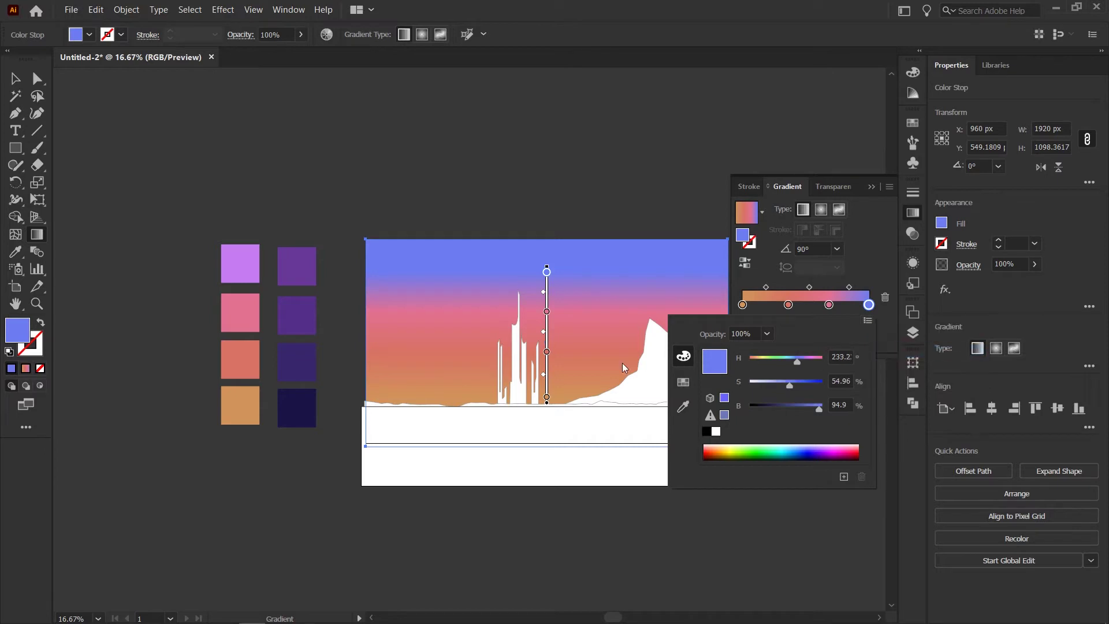
drag(806, 408, 807, 380)
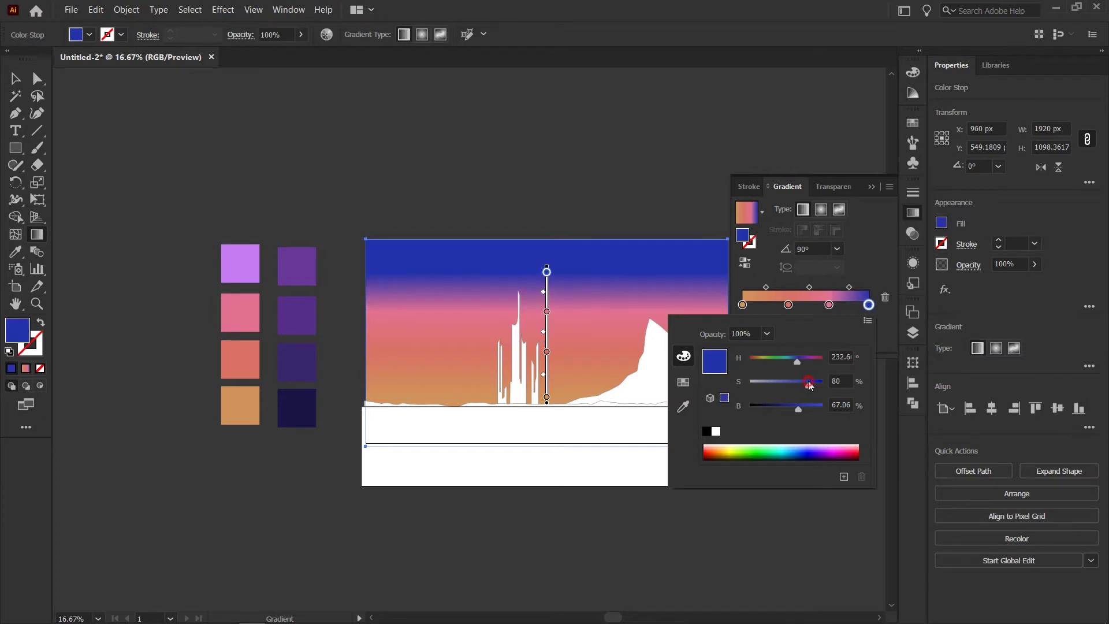
Saturate the sky gradient's pink and coral stops, and lighten its orange start stop to about 45% saturation and 100% brightness
double_click(830, 305)
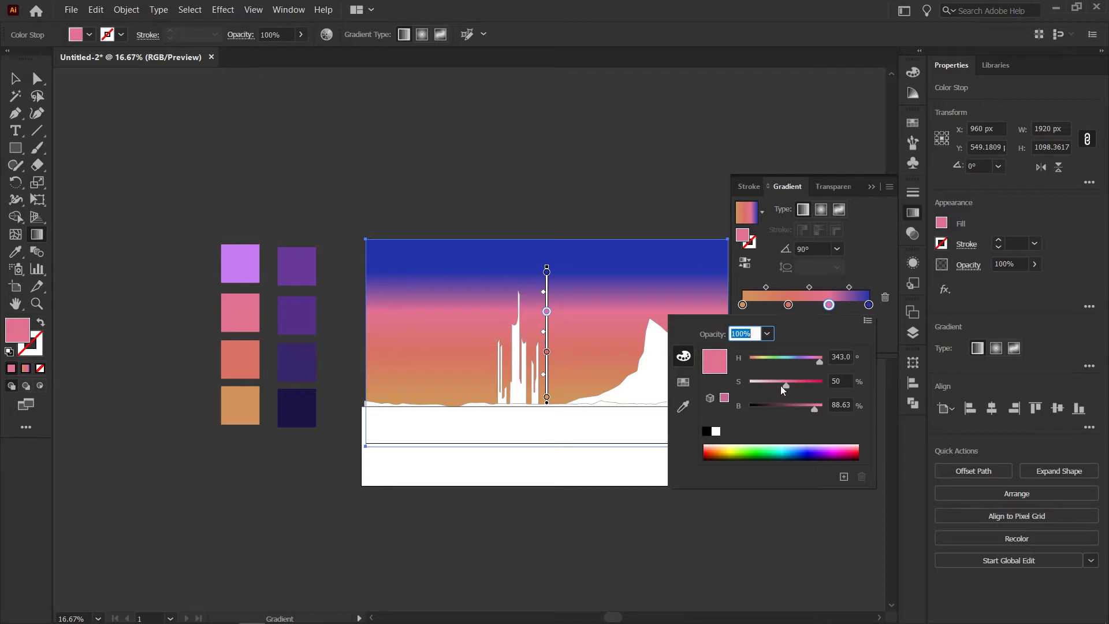
drag(781, 382, 827, 410)
double_click(788, 305)
double_click(742, 304)
drag(755, 362, 755, 361)
drag(790, 385, 782, 387)
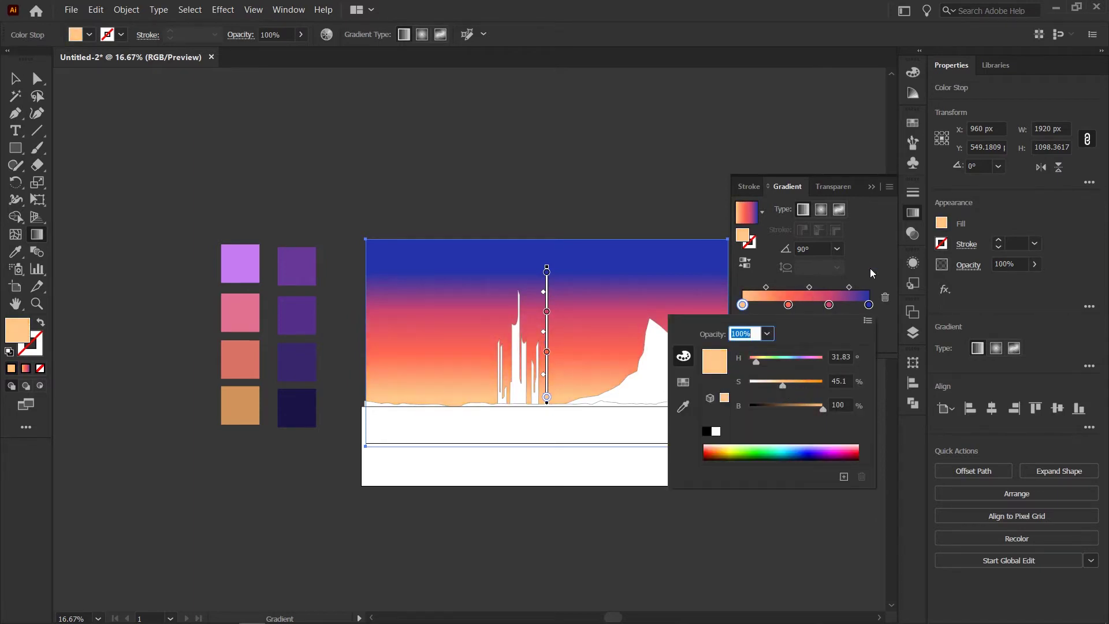
click(864, 294)
Redraw the sky gradient vertically at 90° from the horizon up to just above the tallest tower
mouse_move(590, 257)
mouse_down()
mouse_move(587, 414)
mouse_move(608, 259)
mouse_move(590, 317)
mouse_up()
drag(599, 441, 607, 241)
mouse_move(590, 406)
mouse_down()
mouse_move(591, 290)
mouse_move(606, 258)
mouse_move(611, 285)
mouse_up()
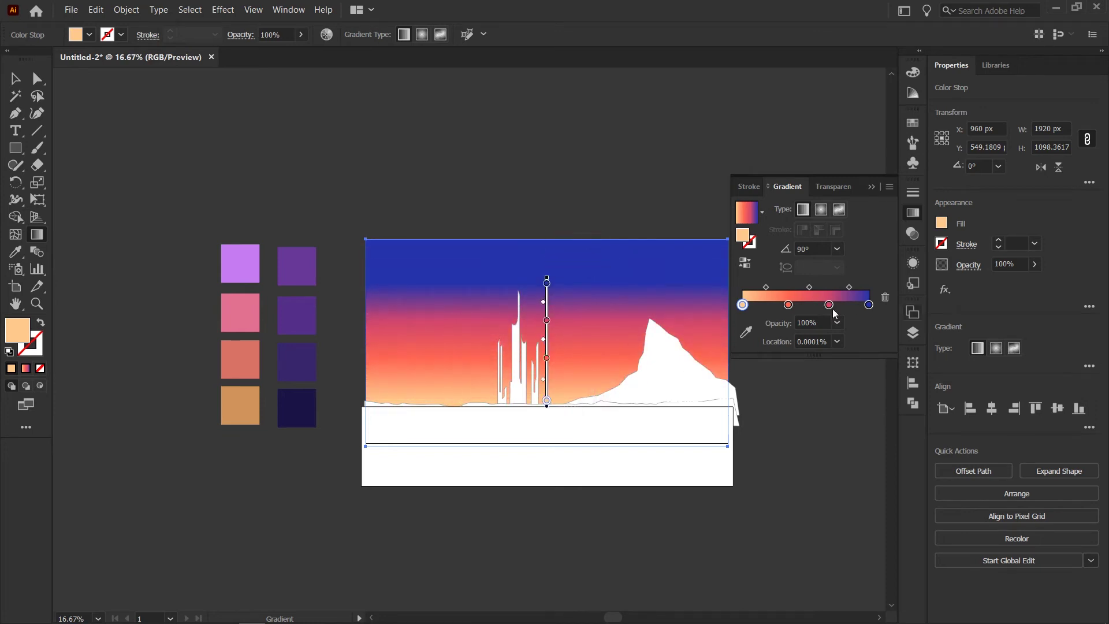
Try removing a middle color stop from the sky gradient and respacing the others
click(829, 305)
click(885, 298)
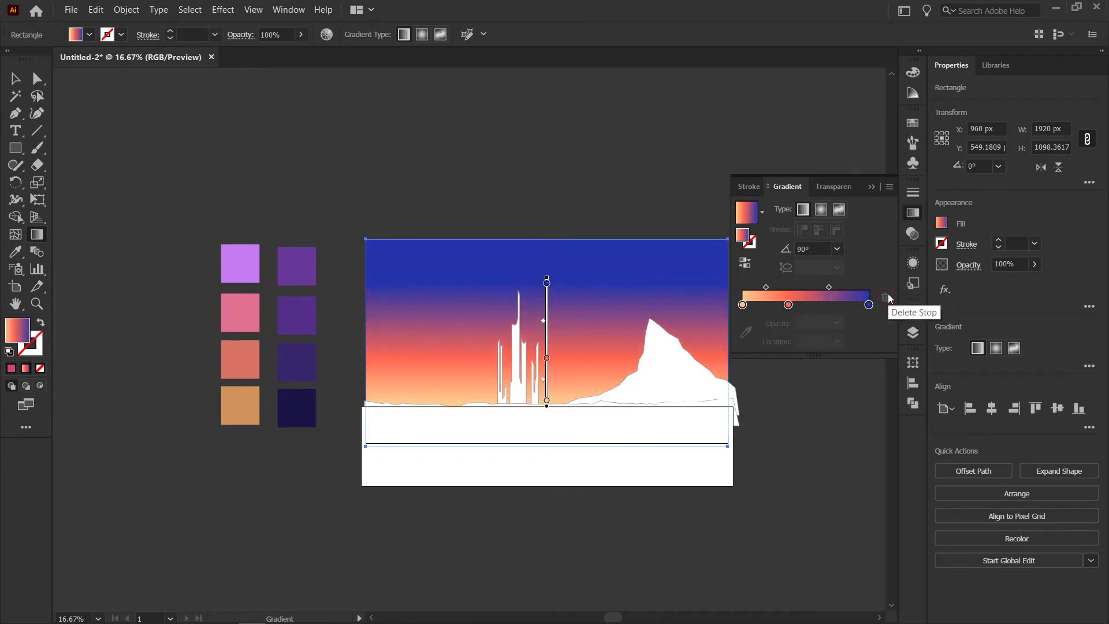
drag(788, 304, 828, 305)
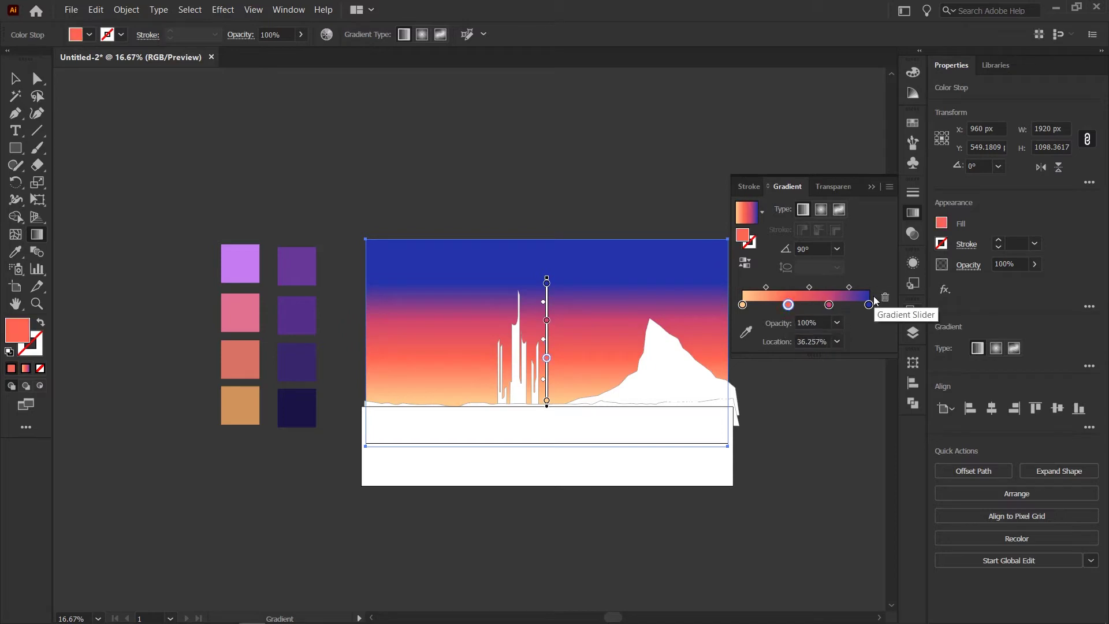
drag(828, 305, 803, 305)
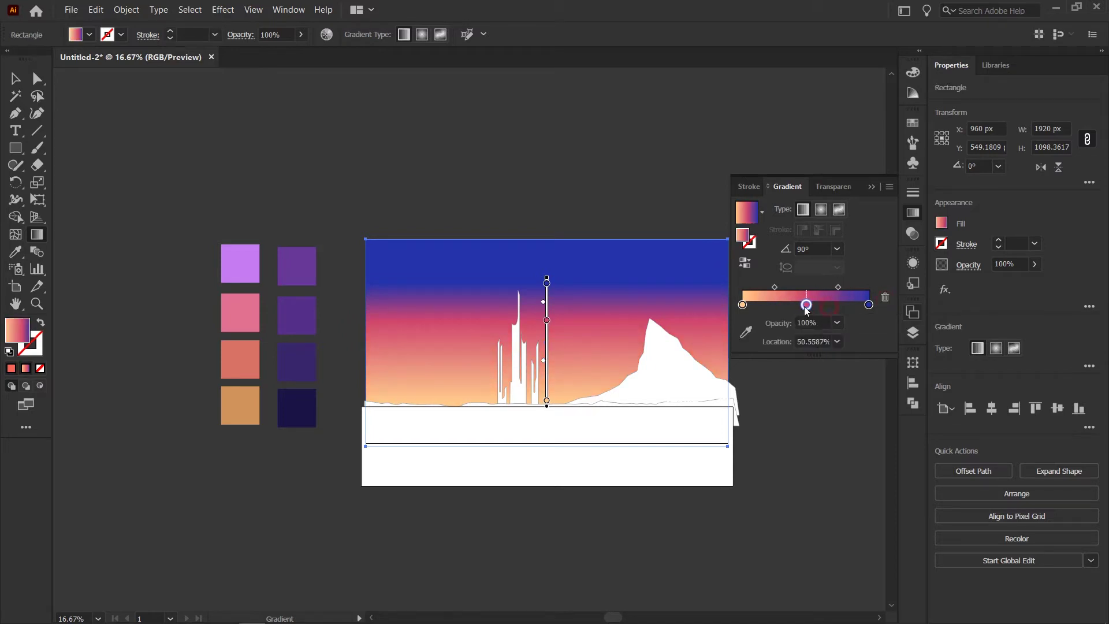
key(ctrl+z)
key(v)
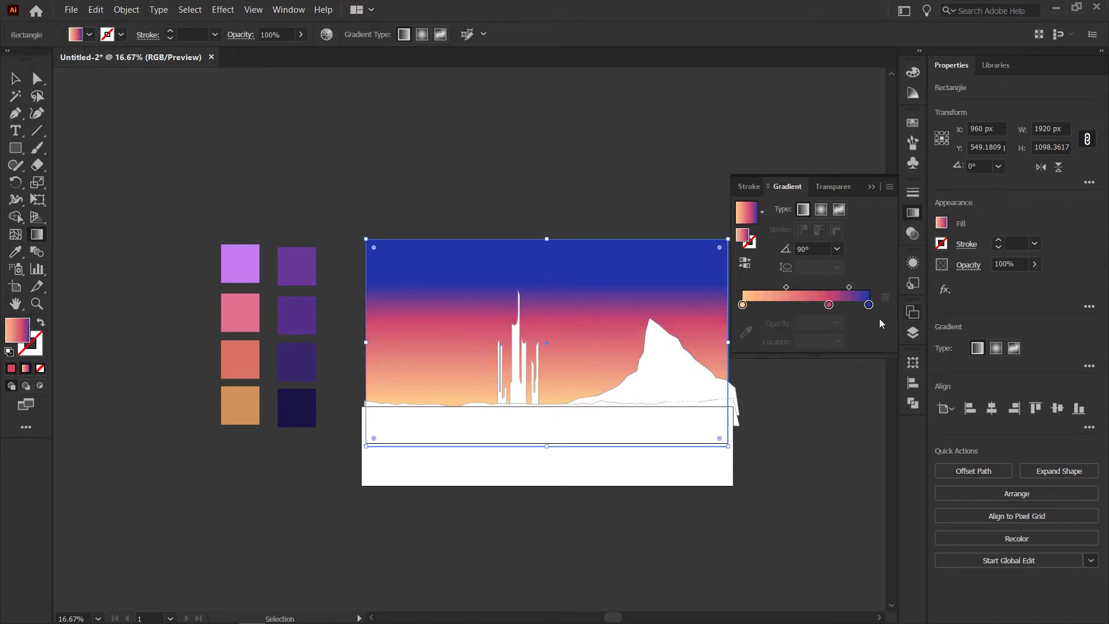
key(ctrl+z)
Deepen the sky gradient's blue end stop to about 99% saturation and 60% brightness
click(870, 306)
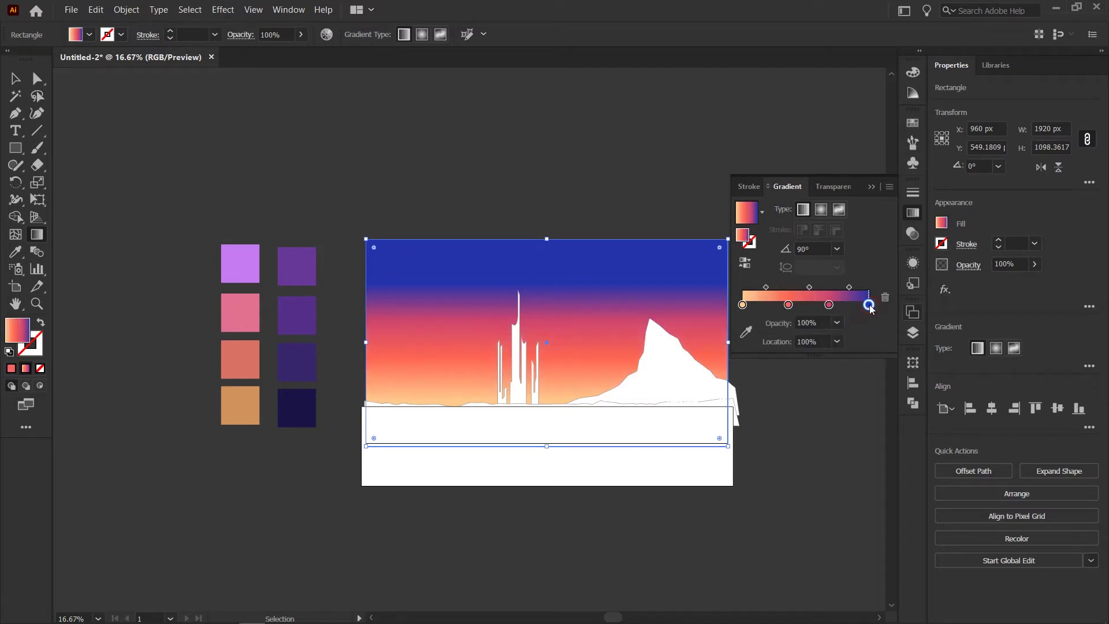
double_click(870, 305)
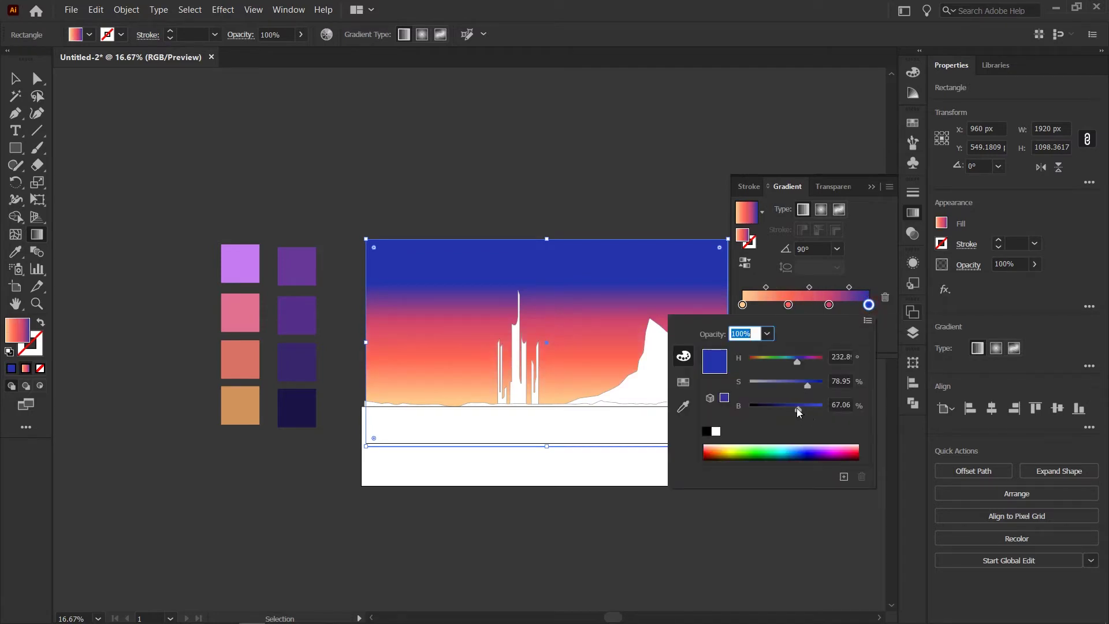
drag(798, 408, 822, 383)
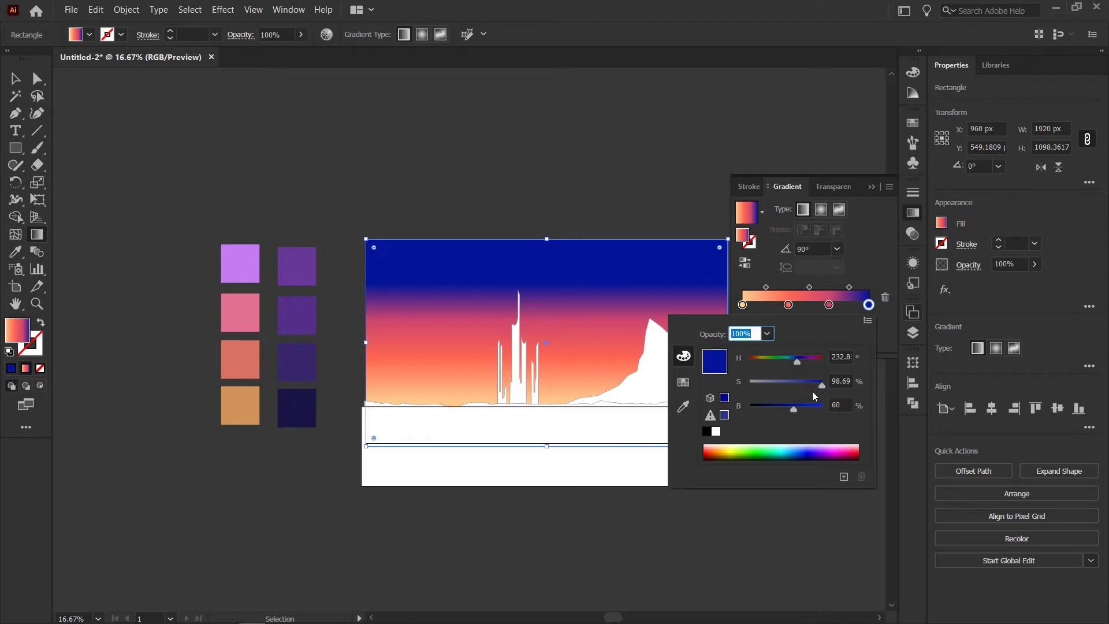
click(867, 270)
Shift the sky gradient's coral and pink stops toward the start and add a second deep blue stop between pink and the end stop
drag(788, 305, 782, 305)
click(828, 305)
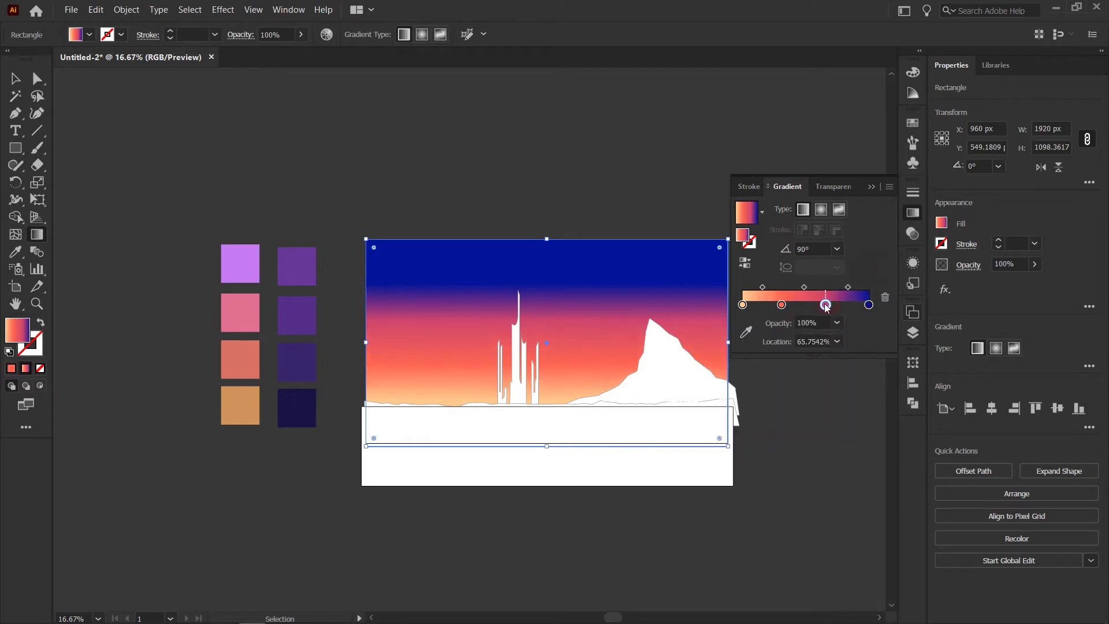
drag(869, 305, 855, 305)
mouse_move(829, 305)
mouse_down()
mouse_move(816, 305)
mouse_move(841, 305)
mouse_up()
Darken the sky gradient's end stop to navy and nudge the pink and coral stops slightly toward the start
double_click(868, 305)
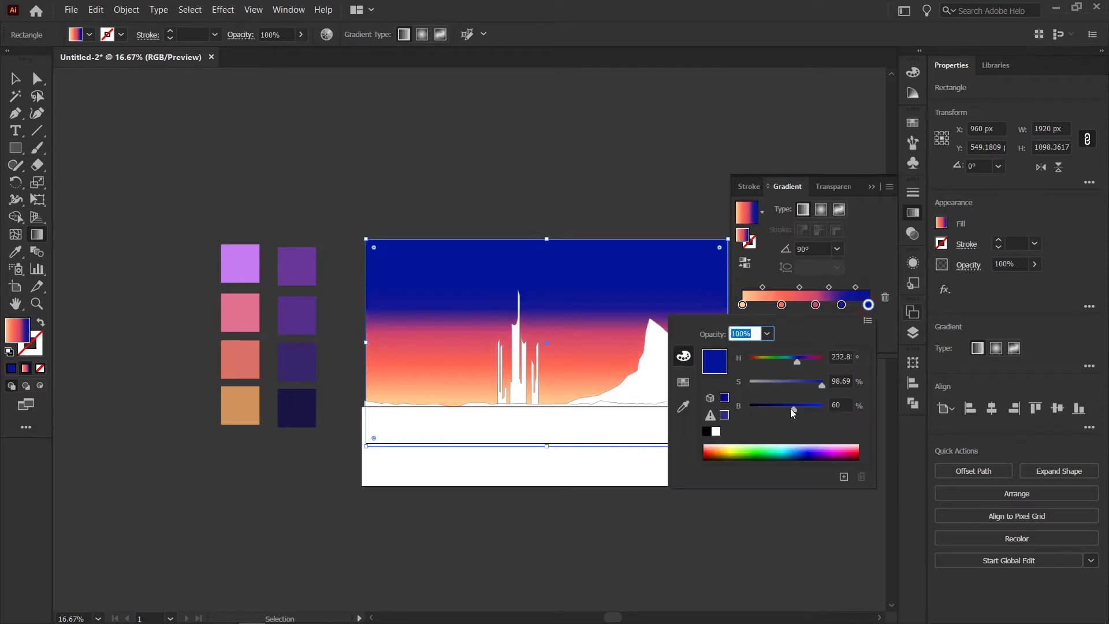
drag(793, 407, 778, 407)
click(871, 263)
drag(815, 305, 809, 305)
drag(781, 305, 774, 305)
click(871, 186)
Stretch the sky gradient from below the horizon to the artboard's upper edge and reposition its pink, coral and light orange stops directly on the sky
drag(547, 276, 547, 240)
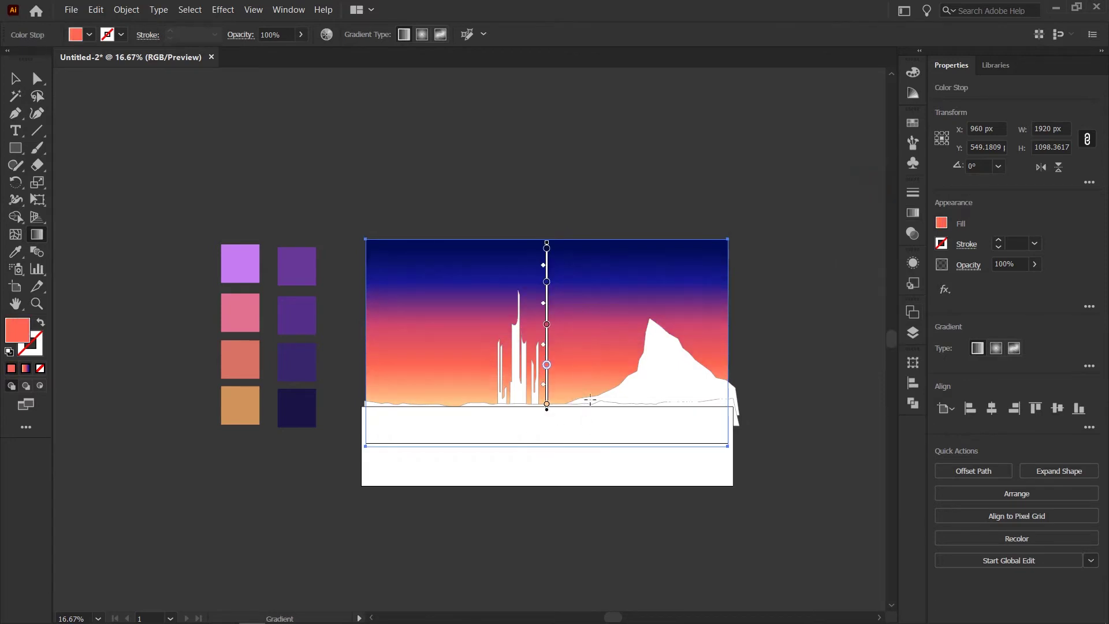
drag(582, 460, 594, 238)
drag(593, 419, 610, 252)
key(ctrl+z)
drag(546, 328, 546, 373)
drag(548, 415, 549, 398)
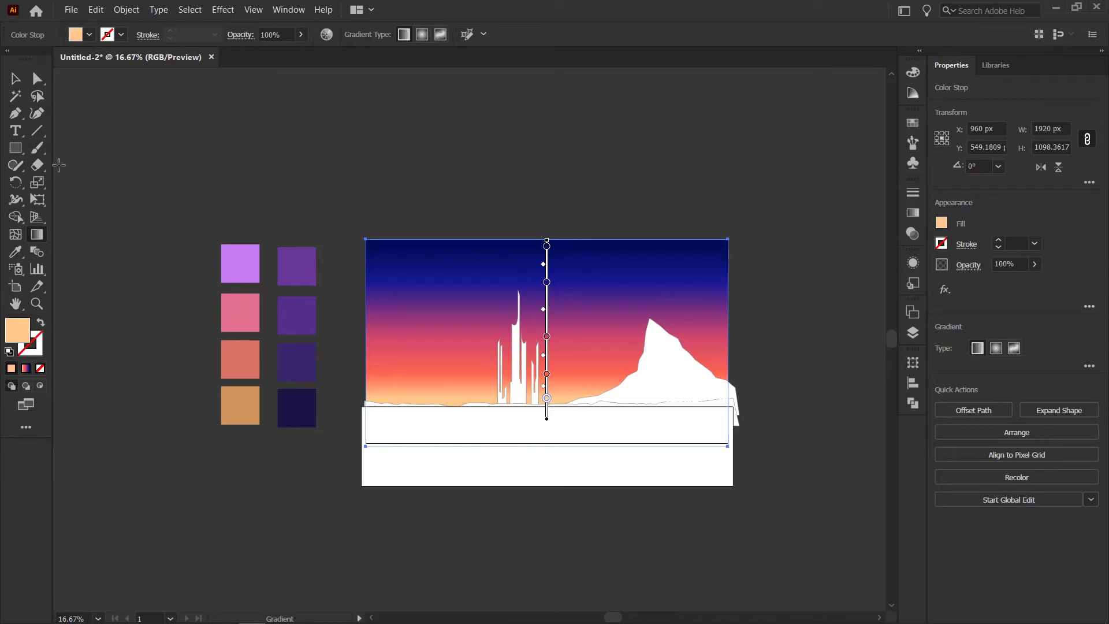
click(10, 79)
click(381, 115)
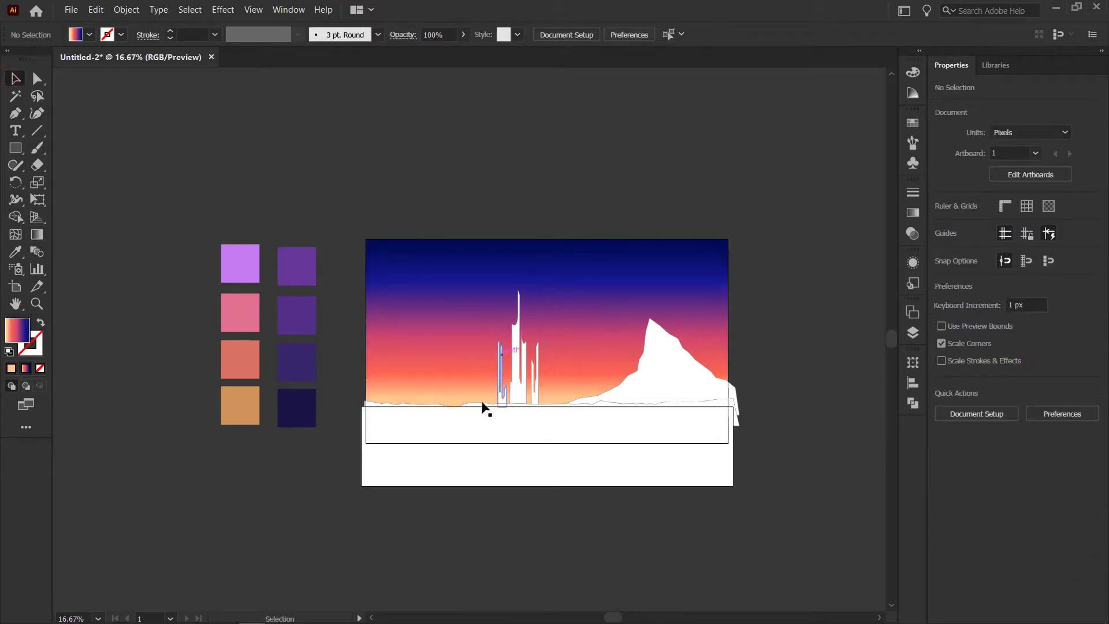
Fill the ground rectangle with the darkest purple swatch and no stroke
click(677, 387)
click(498, 424)
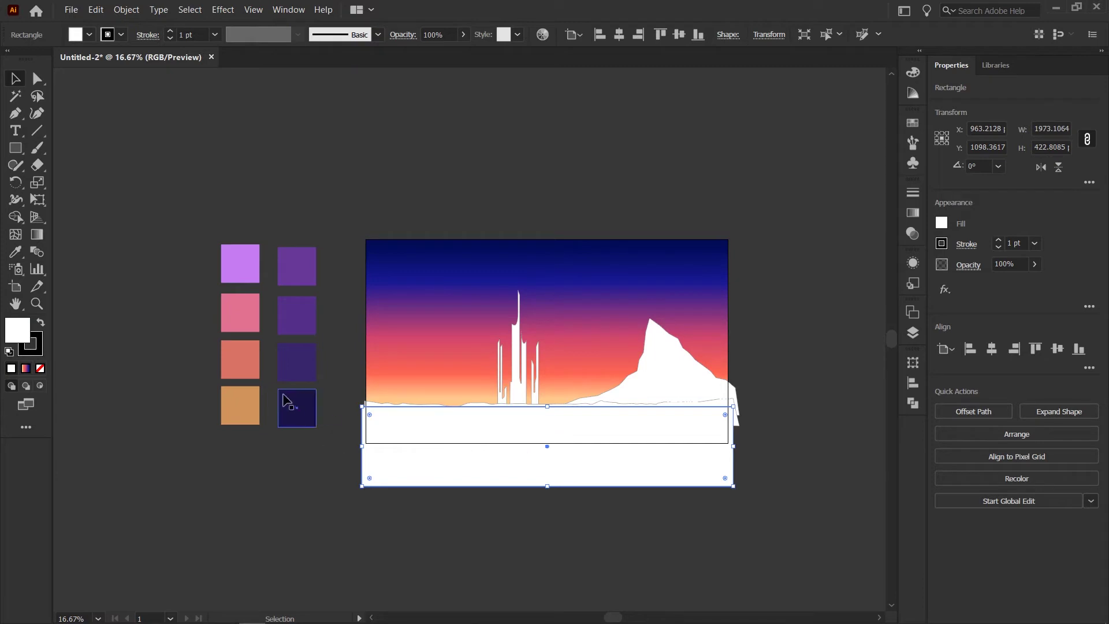
key(i)
click(310, 417)
key(c)
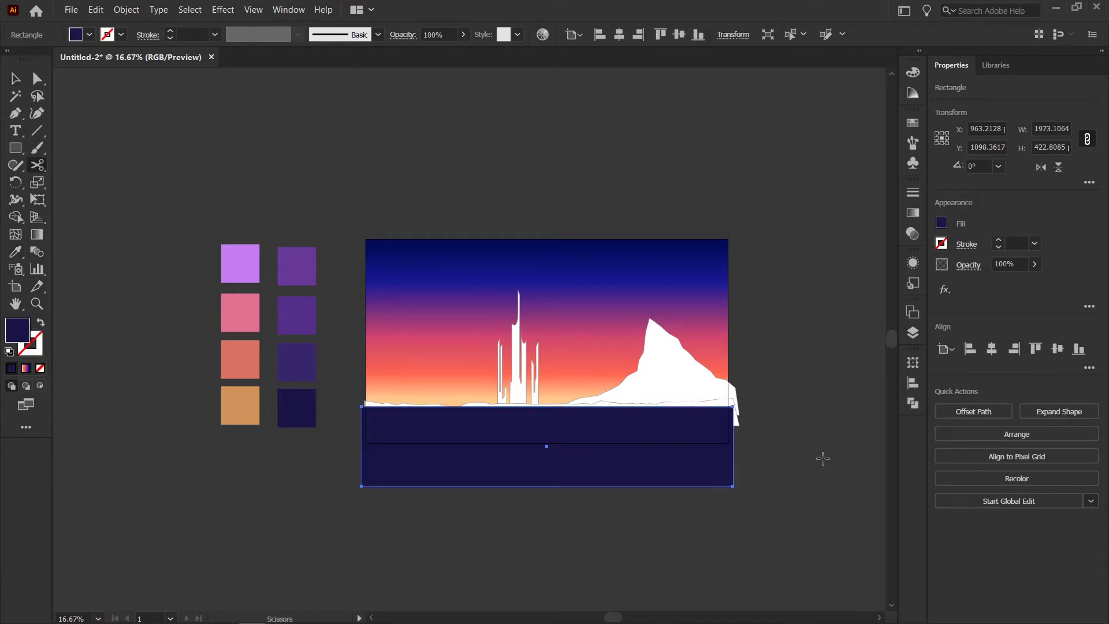
key(v)
click(787, 433)
Draw a closed four-point band about 2329 px wide and 121 px high across the upper ground with the Pen tool
click(440, 436)
key(ctrl+plus)
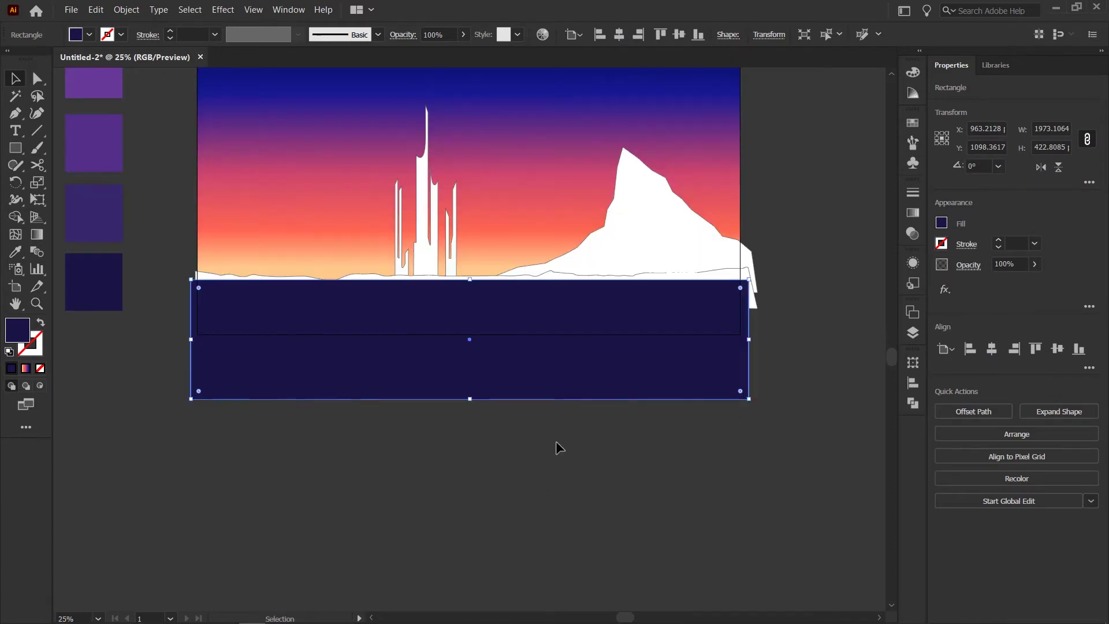
key(p)
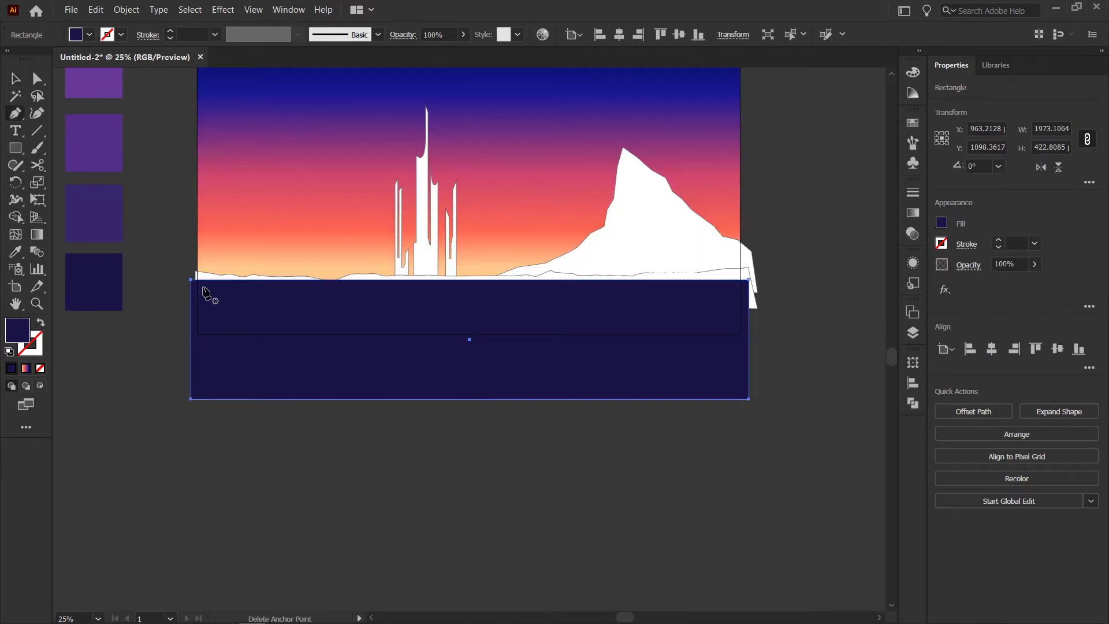
click(799, 302)
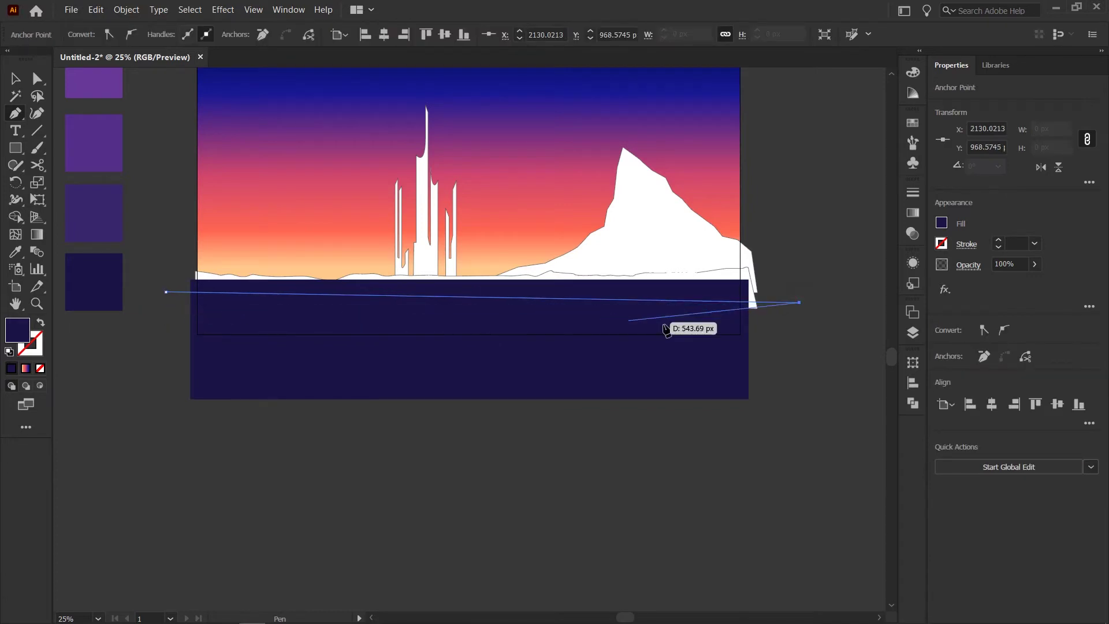
click(753, 314)
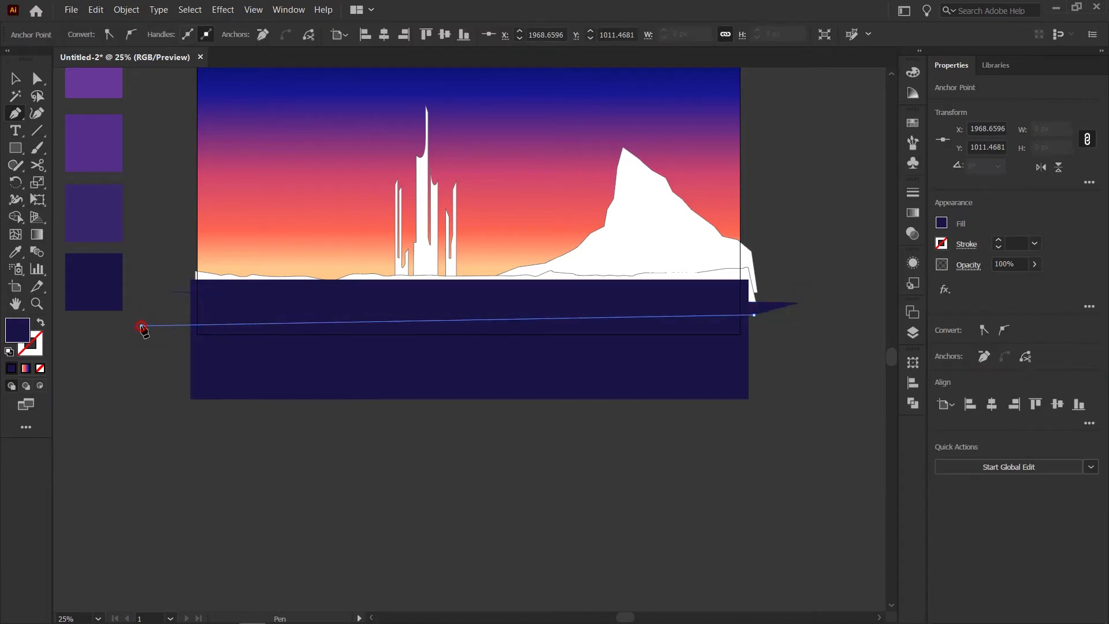
click(141, 325)
click(165, 292)
Draw a second closed four-point band across the ground, directly below and slightly overlapping the first one
click(820, 310)
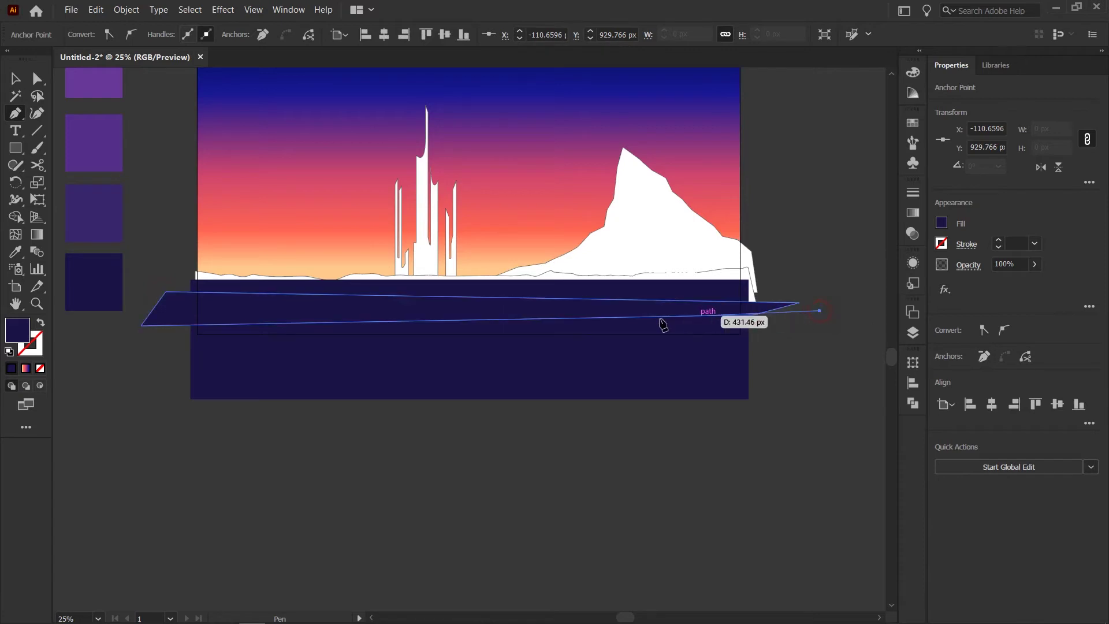
click(144, 320)
click(181, 360)
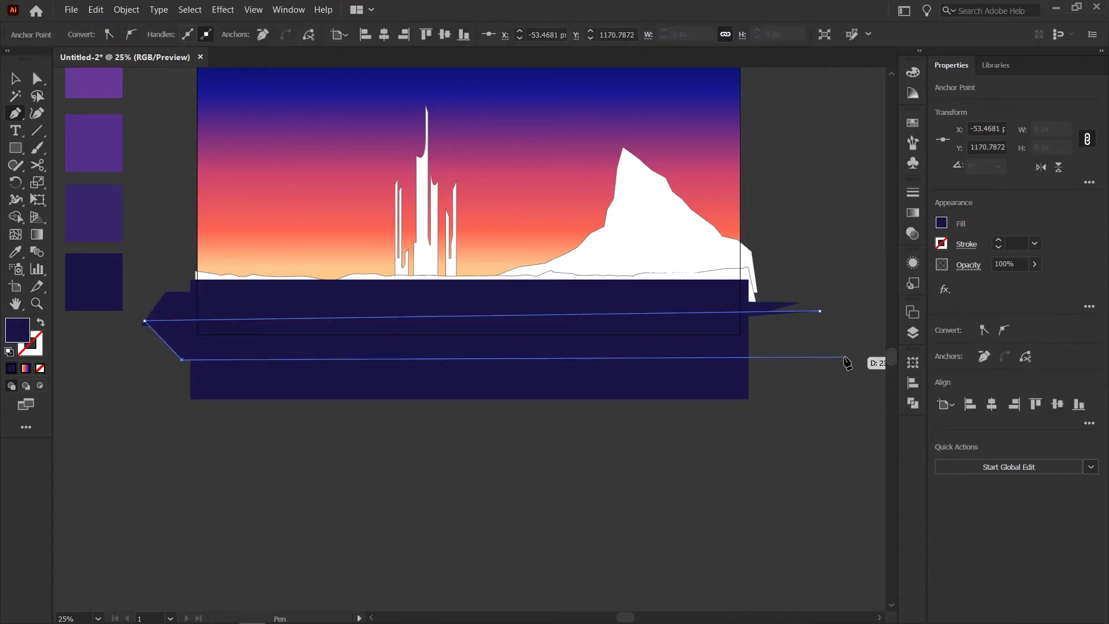
click(844, 358)
click(819, 311)
Color the upper ground band with the second-darkest purple swatch
key(v)
shift+click(669, 307)
click(798, 287)
click(710, 306)
key(i)
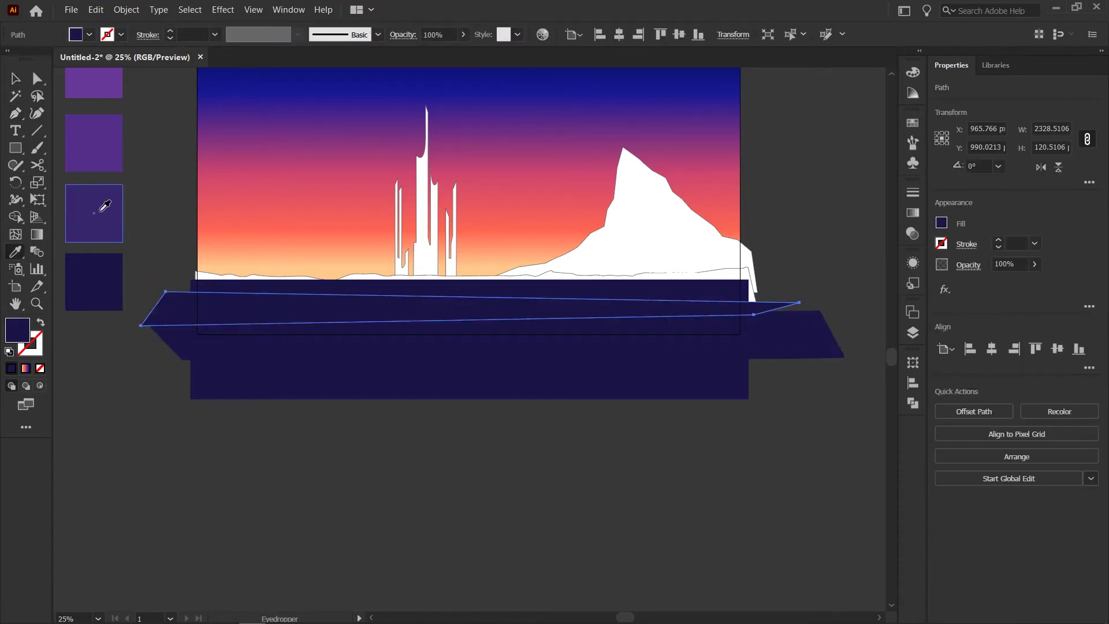
click(103, 208)
Color the lower ground band with the medium purple swatch, second from the top in the dark purple column
key(v)
click(789, 340)
key(i)
click(96, 151)
key(v)
click(814, 235)
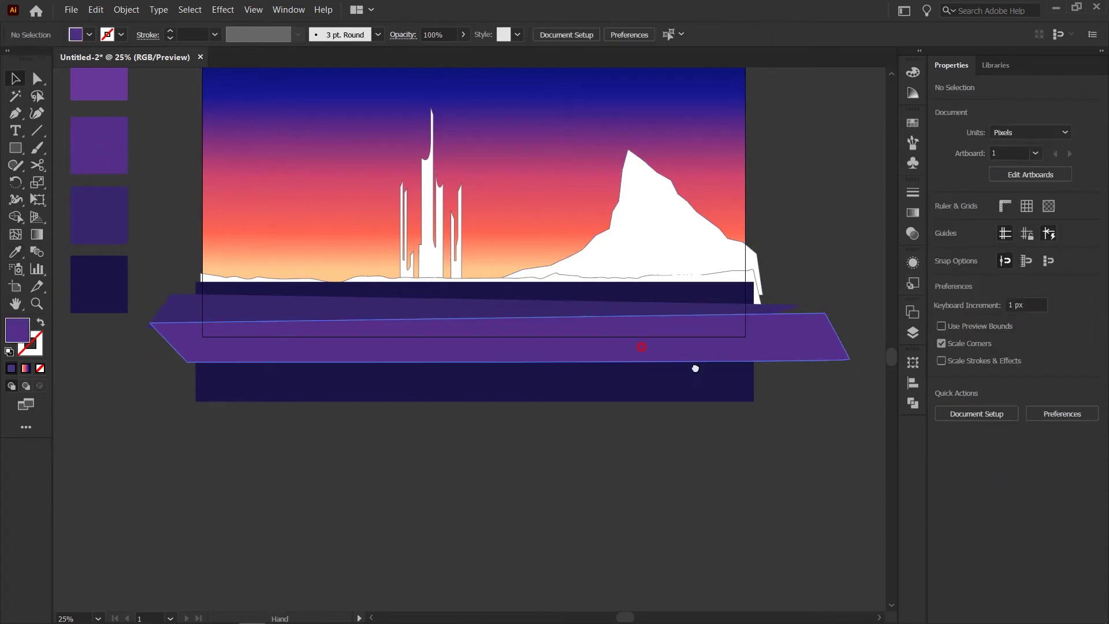
Apply the sky's multicolor linear gradient as the fill of the ground rectangle
drag(636, 344, 778, 393)
drag(600, 508, 555, 529)
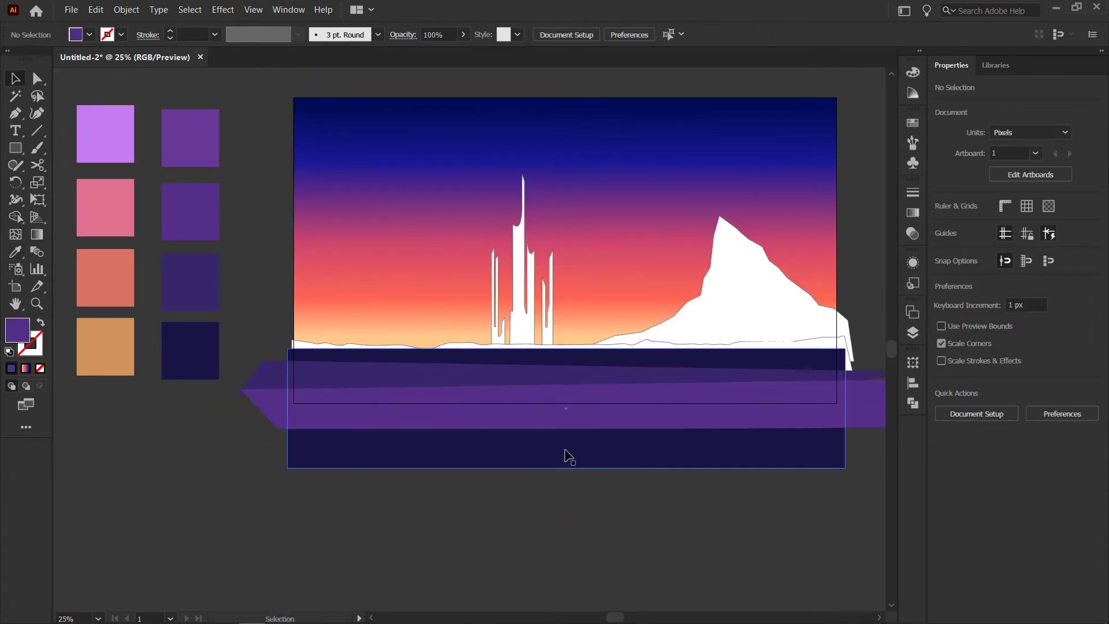
click(638, 458)
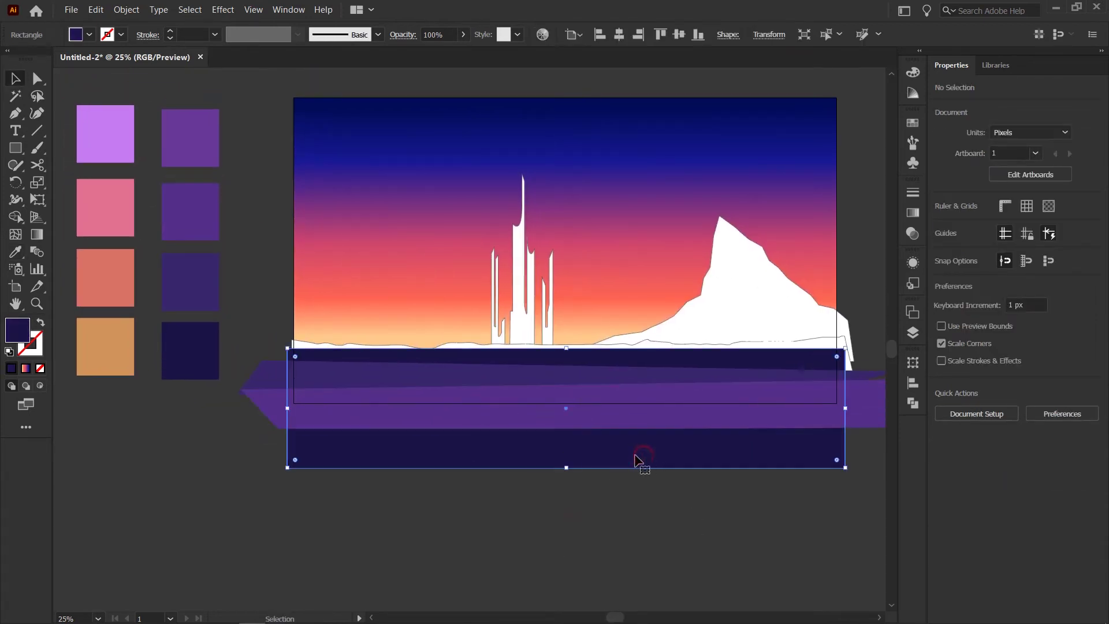
click(913, 213)
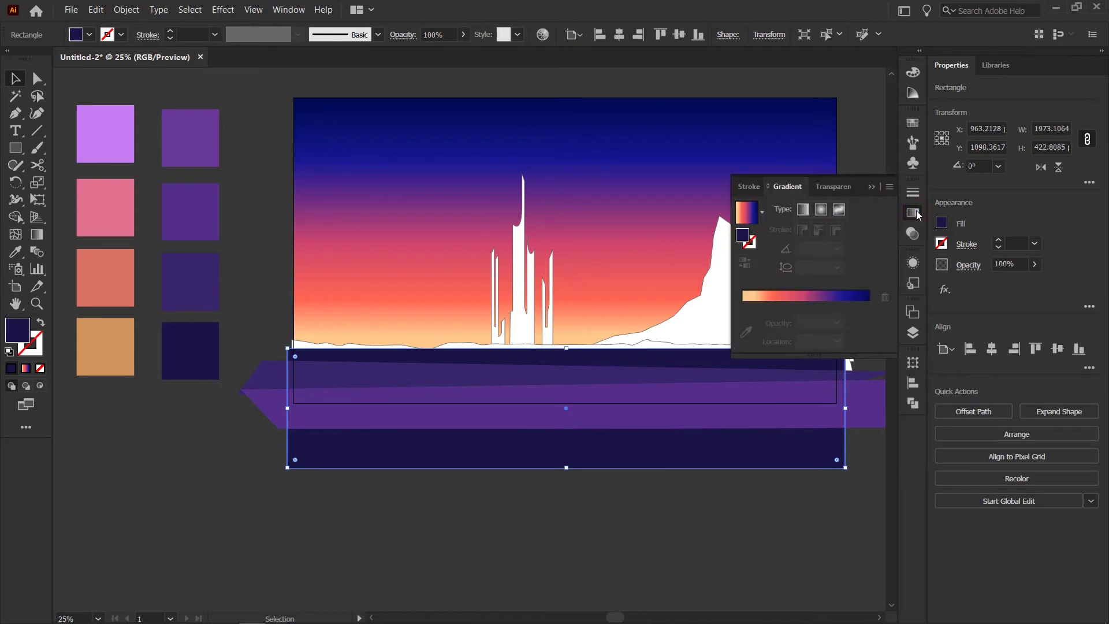
click(834, 294)
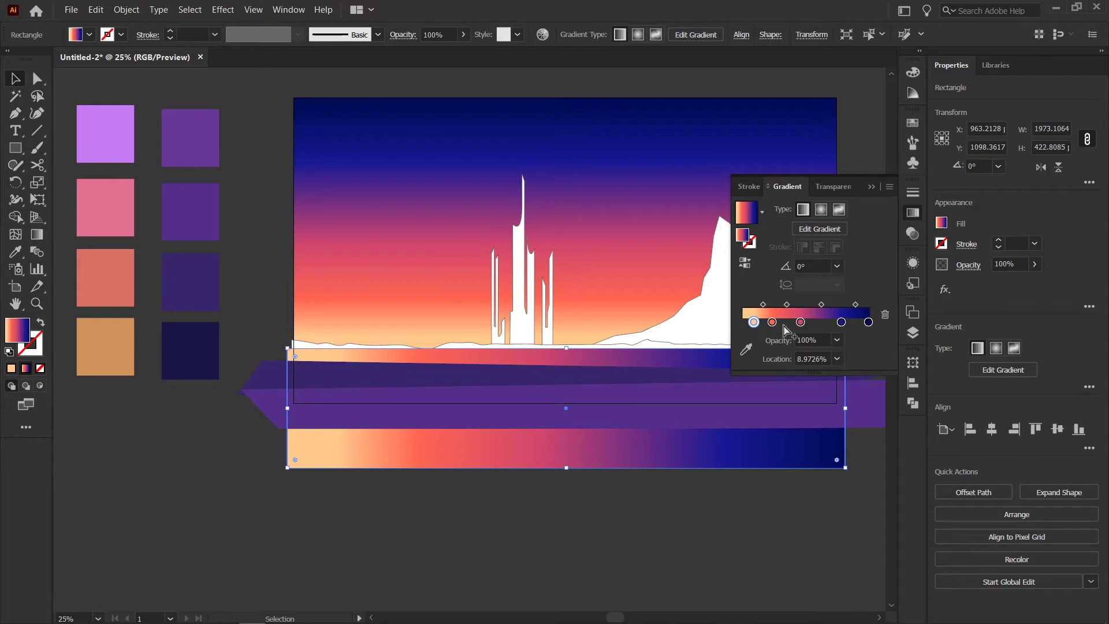
Delete the ground gradient's coral and pink stops, and move the blue stop to about 57% and the light orange stop to 0%
click(885, 315)
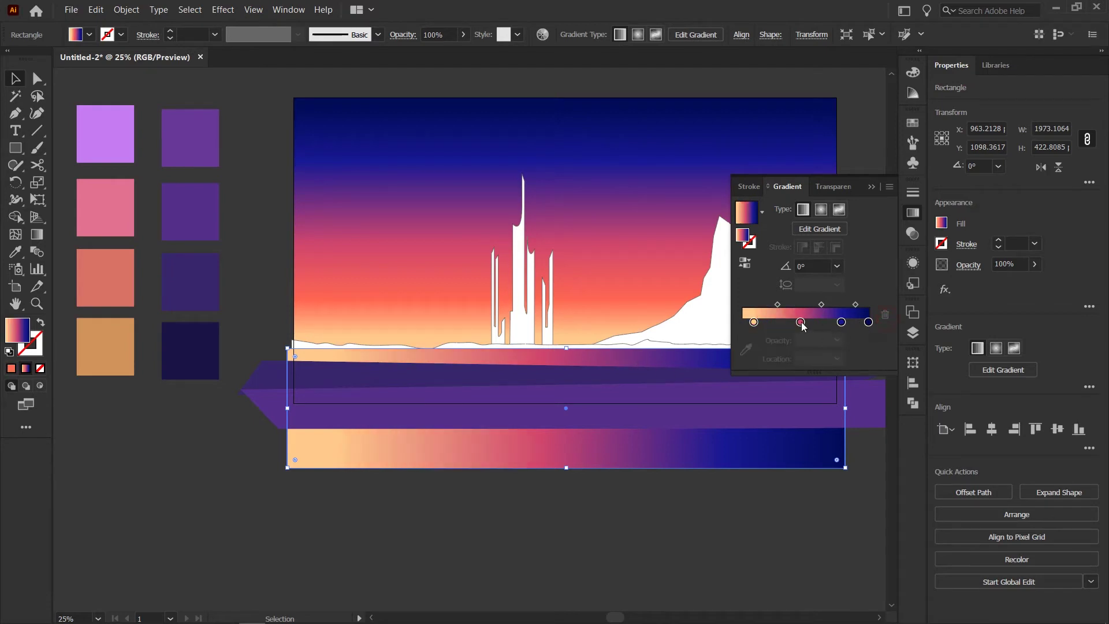
click(800, 322)
click(884, 315)
drag(841, 321, 814, 322)
click(742, 322)
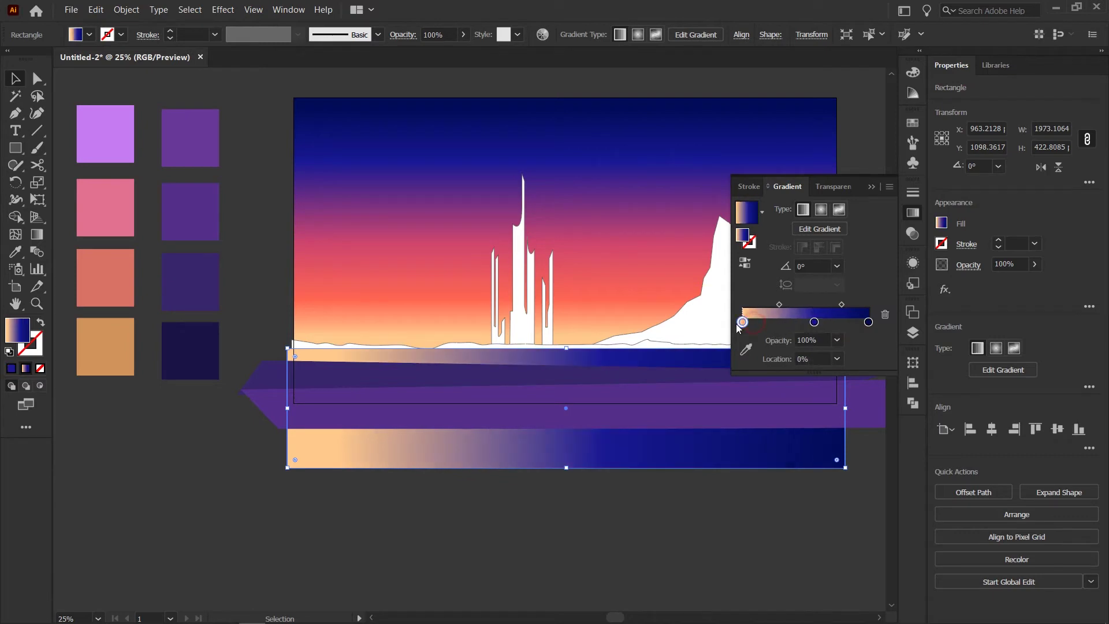
Recolor the ground gradient's stops with the dark column's swatches: lightest purple at the start, second-darkest in the middle and darkest at the end
click(746, 349)
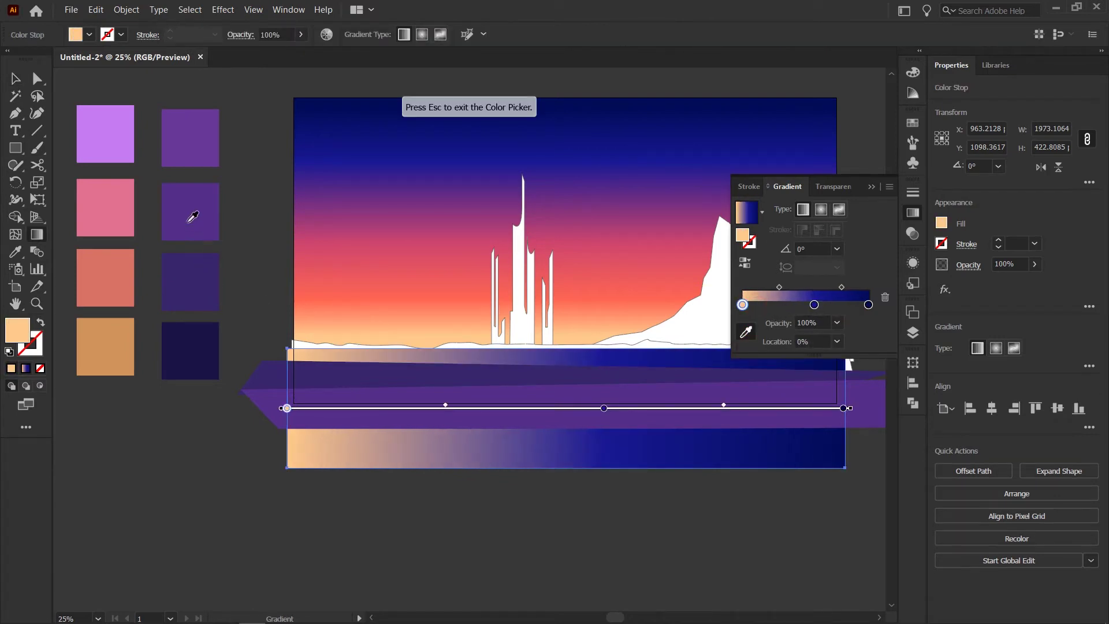
click(199, 141)
click(815, 306)
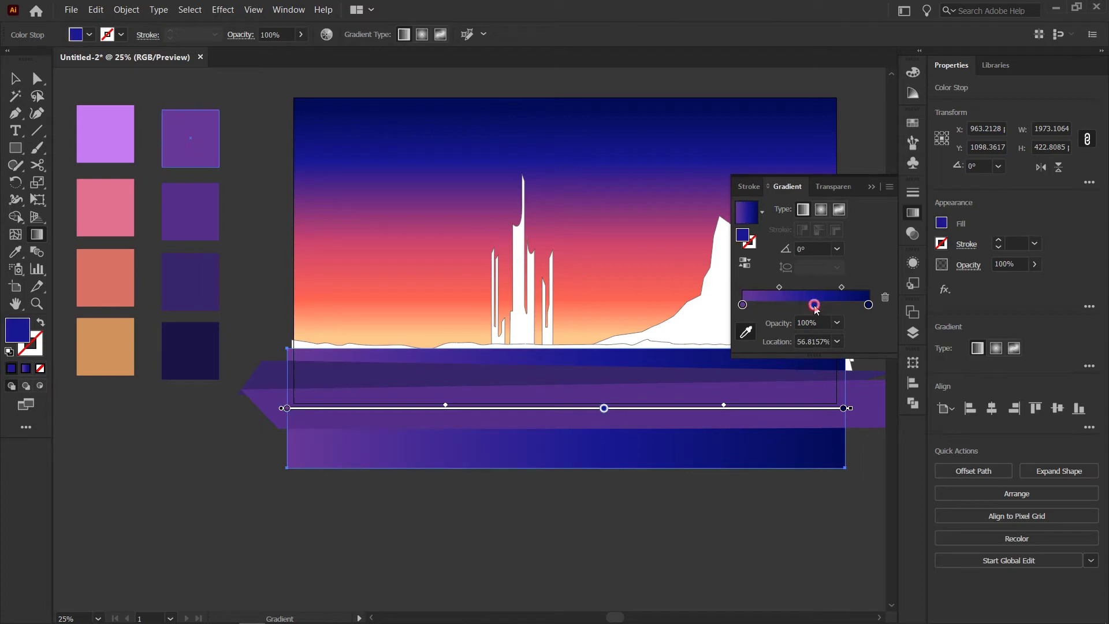
click(199, 271)
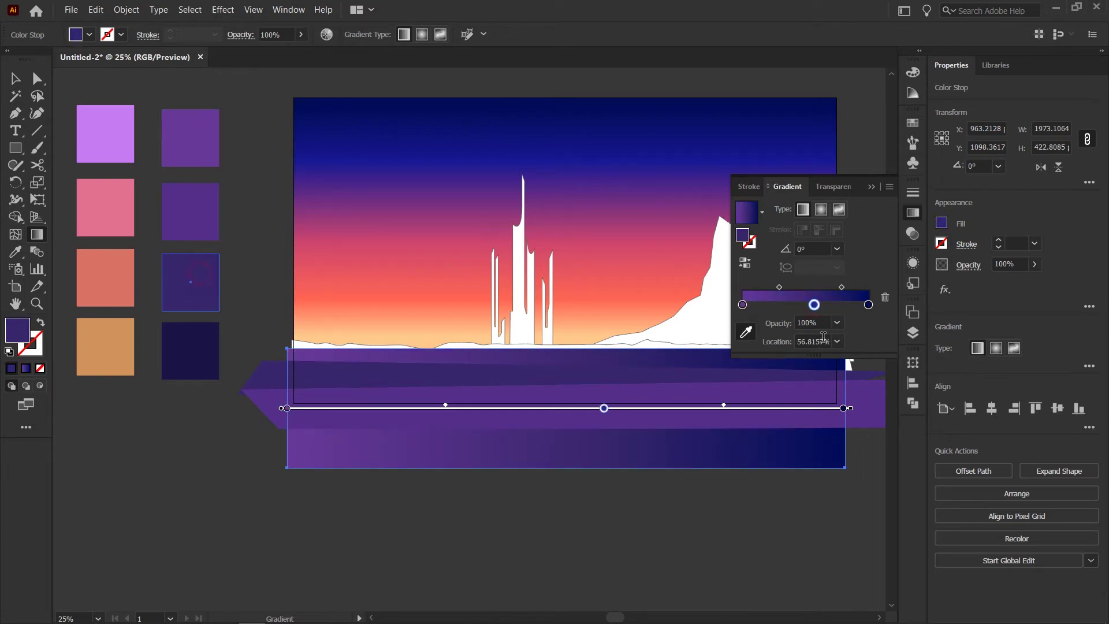
click(868, 305)
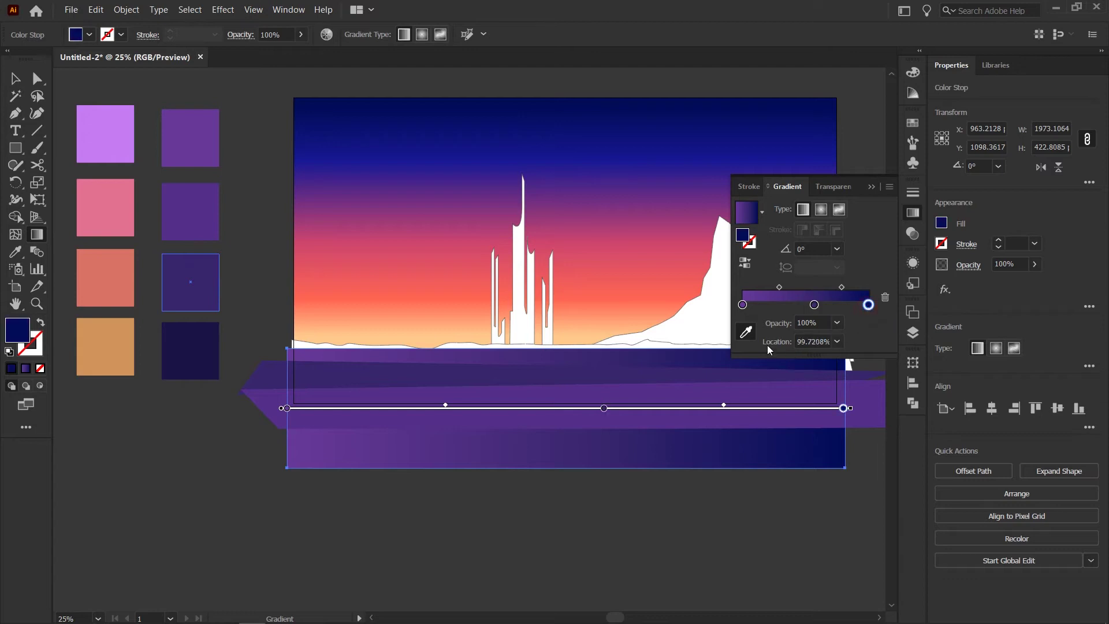
click(186, 347)
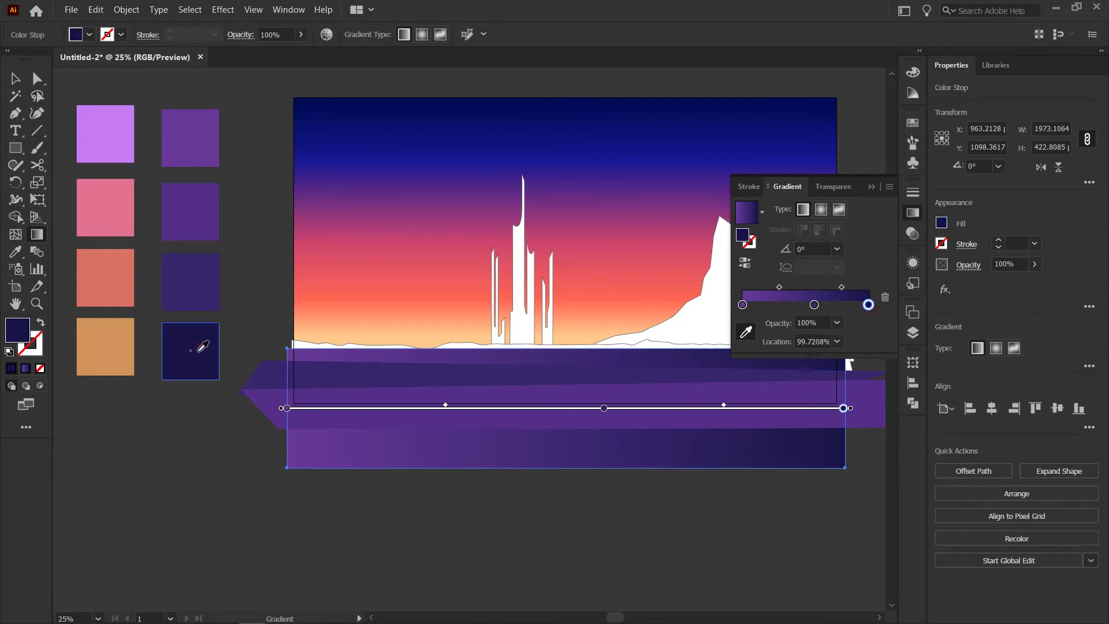
click(873, 187)
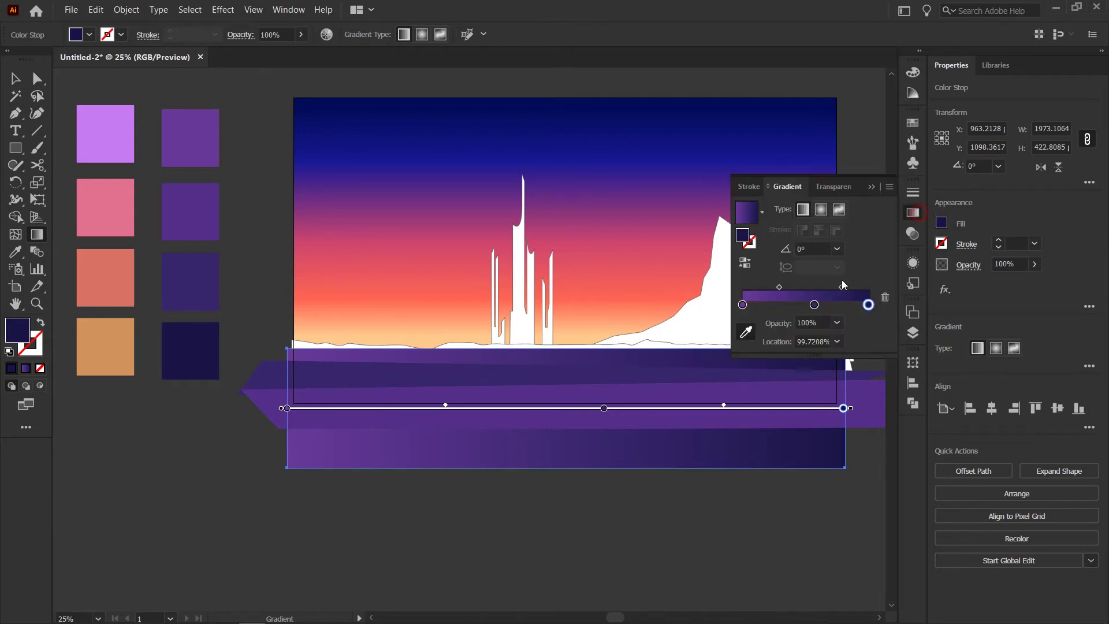
click(871, 185)
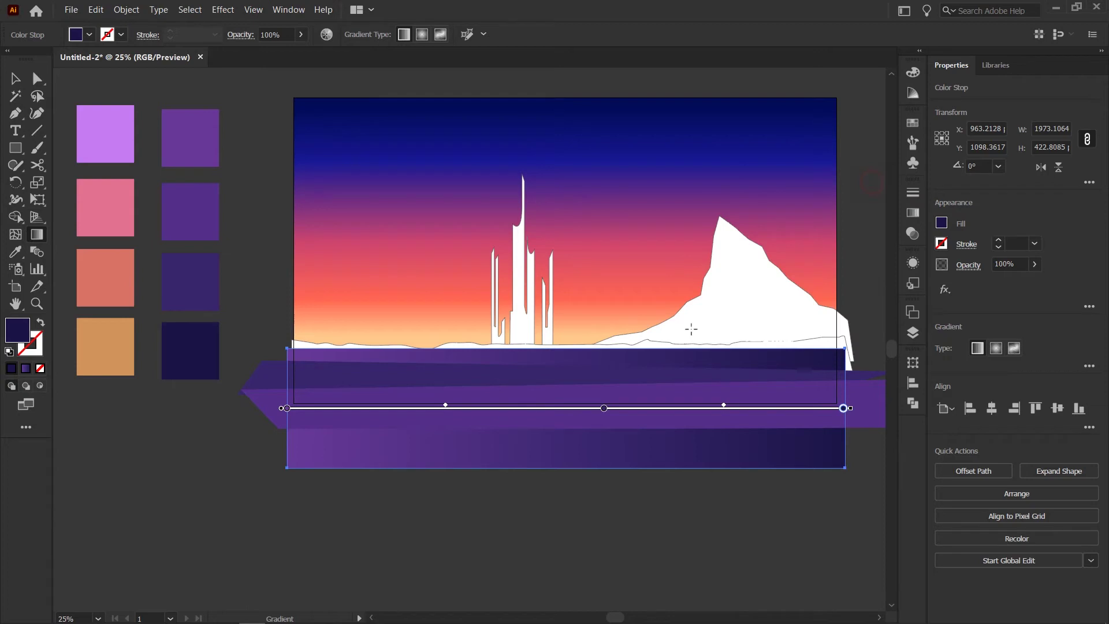
Redirect the ground rectangle's gradient to run vertically, from light purple above the horizon to darkest purple below the artboard's middle ground
drag(596, 358, 637, 433)
drag(618, 326, 628, 400)
drag(628, 359, 636, 415)
drag(628, 313, 645, 414)
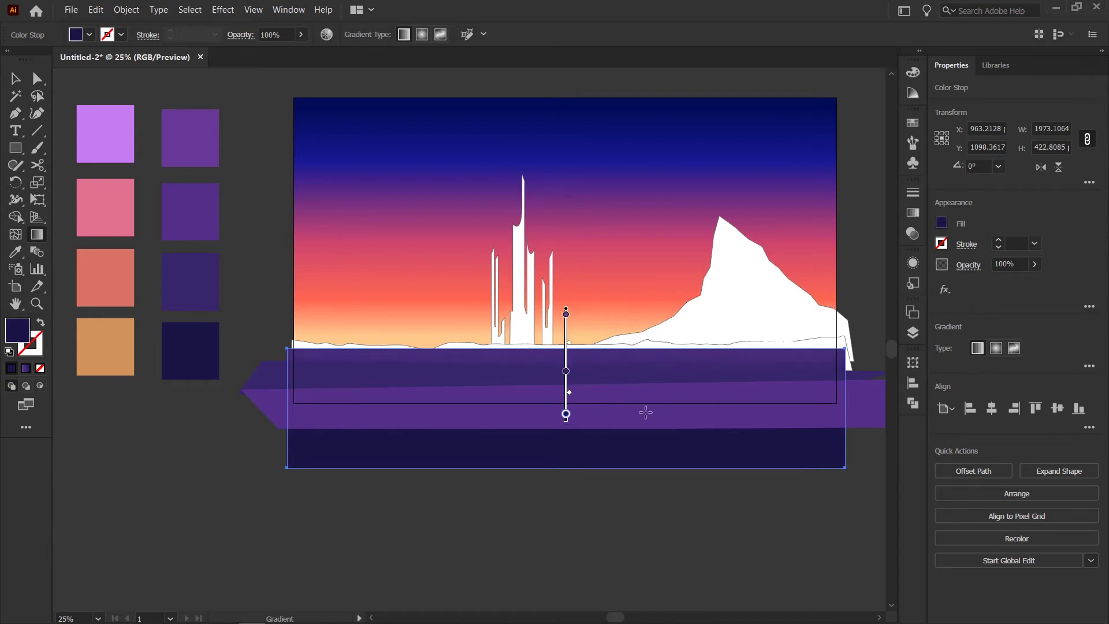
key(shift+v)
click(682, 527)
Copy the ground rectangle's purple gradient to the upper ground band and run it vertically across the band
key(g)
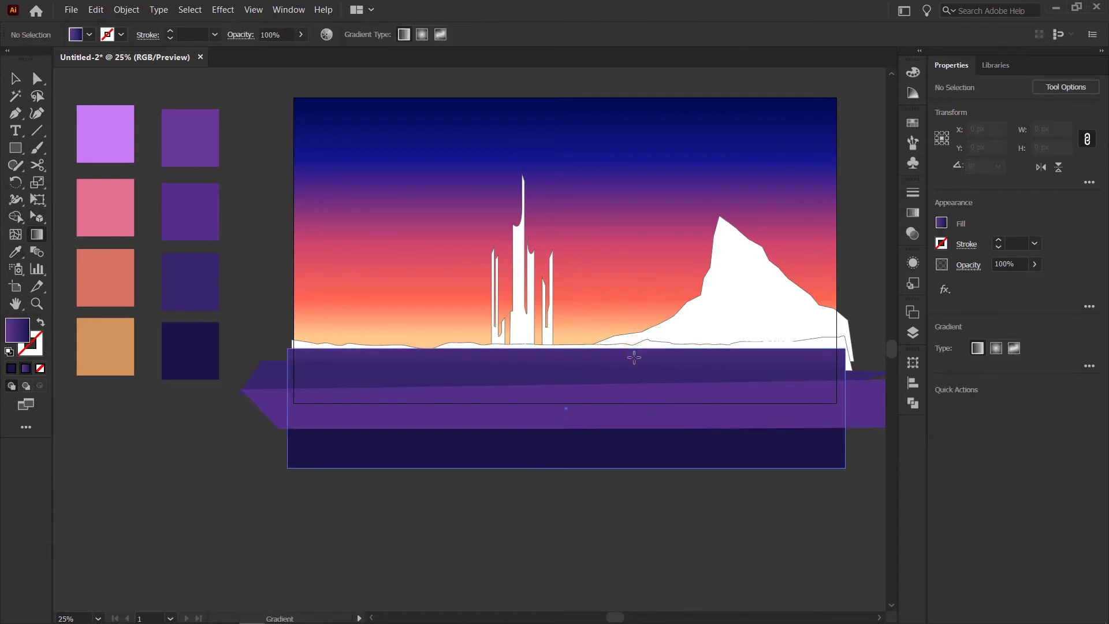
key(i)
key(g)
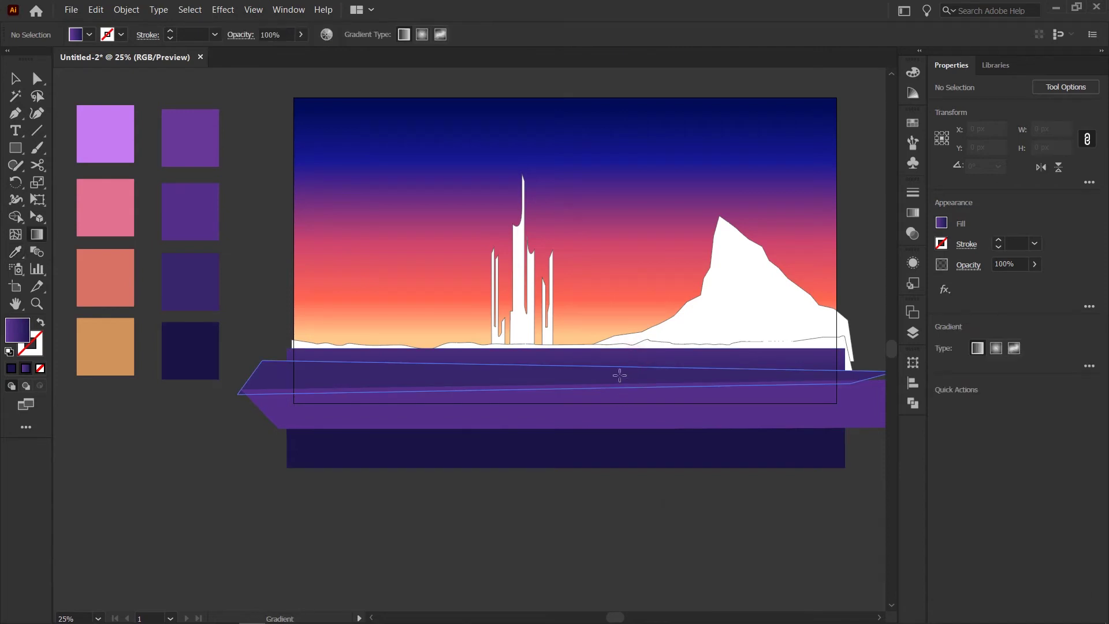
key(v)
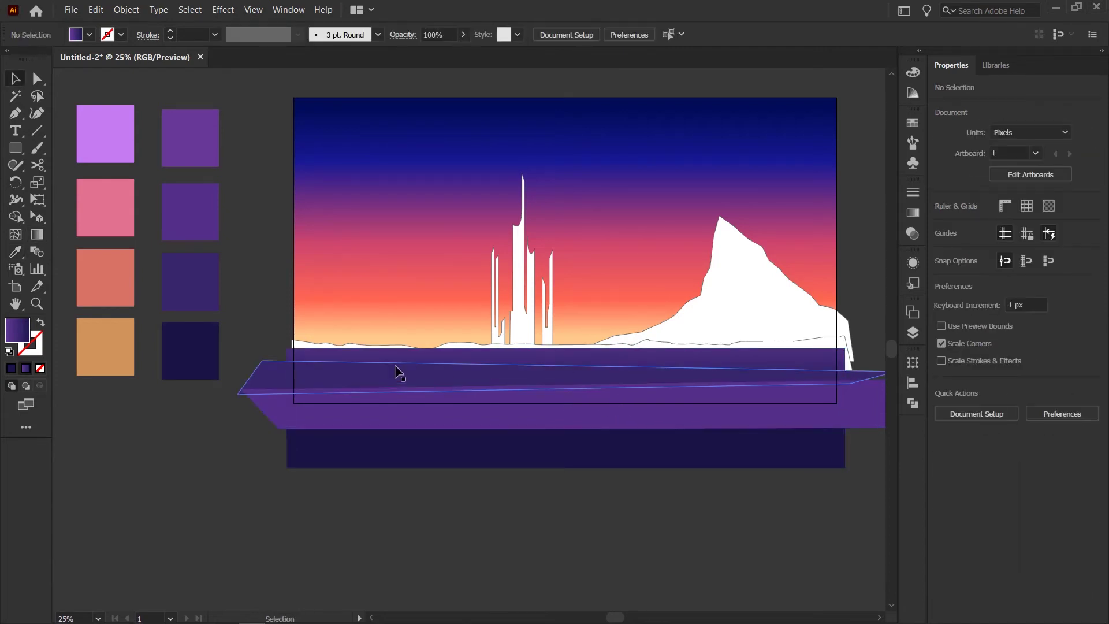
click(511, 384)
key(g)
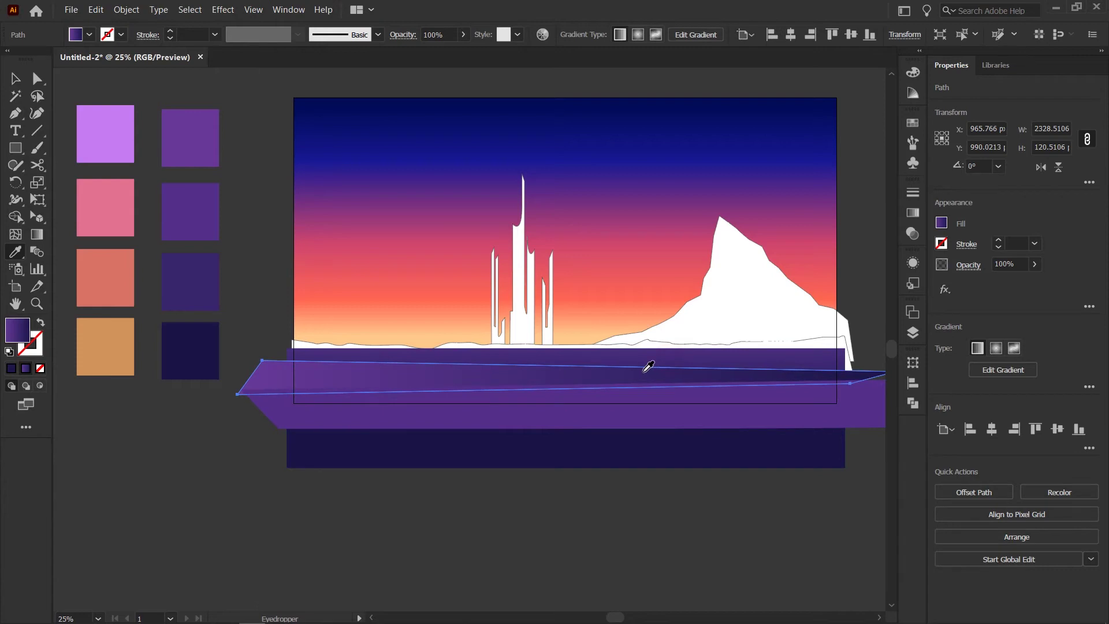
click(606, 382)
drag(598, 357, 597, 422)
drag(604, 449, 604, 332)
key(v)
click(680, 471)
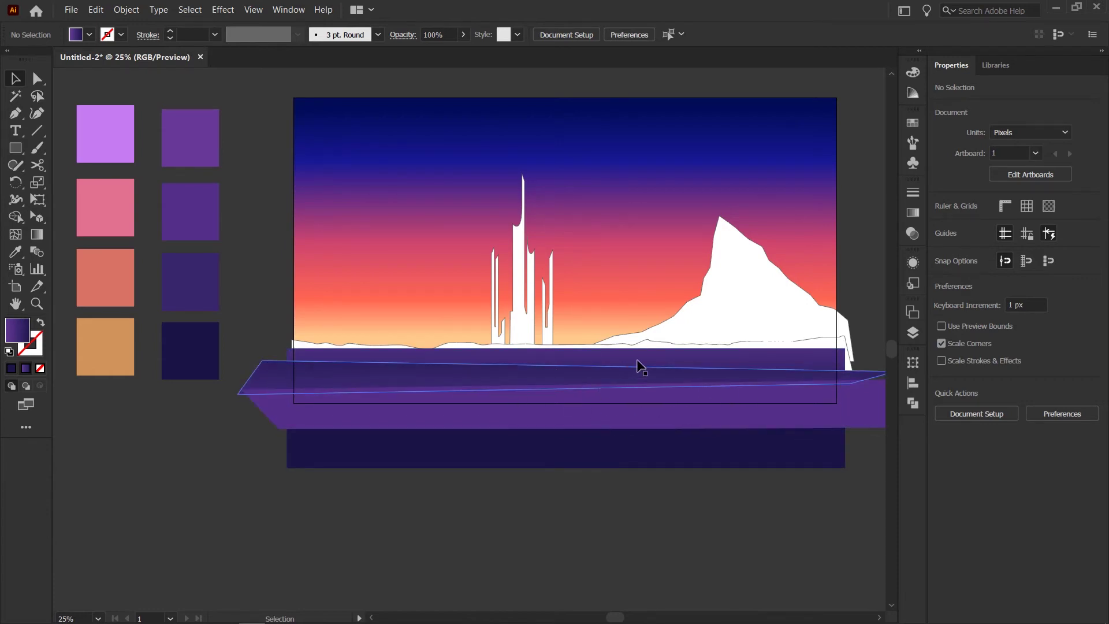
Redraw the upper band's gradient vertically, with light purple starting well above the band and darkest purple ending below it
click(622, 378)
key(g)
mouse_move(634, 358)
mouse_down()
mouse_move(635, 412)
mouse_move(633, 388)
mouse_up()
drag(644, 292, 645, 430)
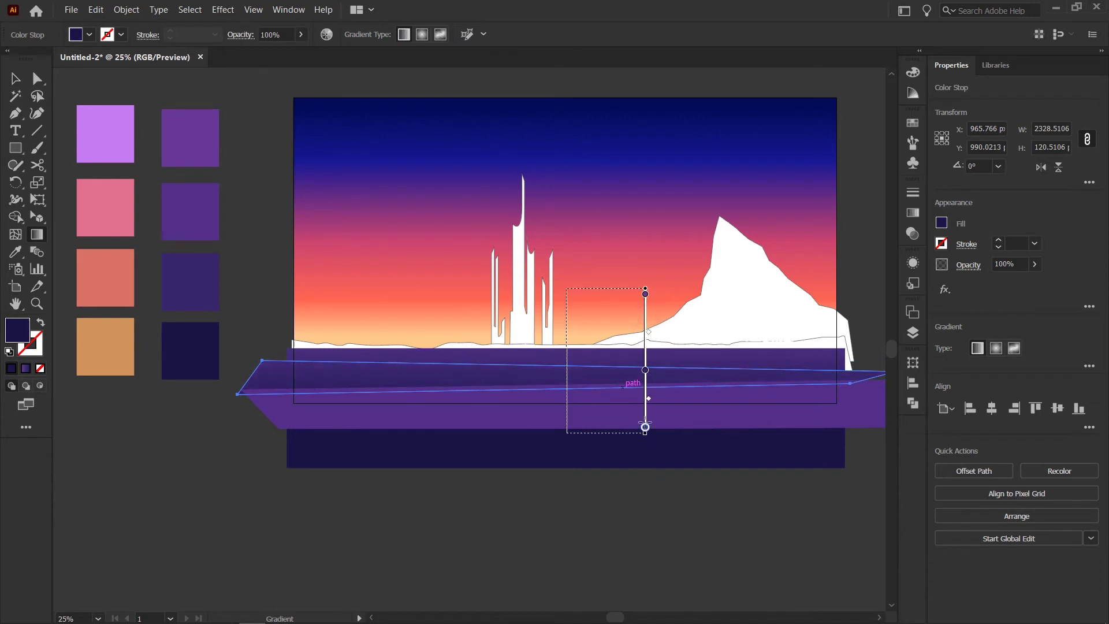
key(v)
click(827, 567)
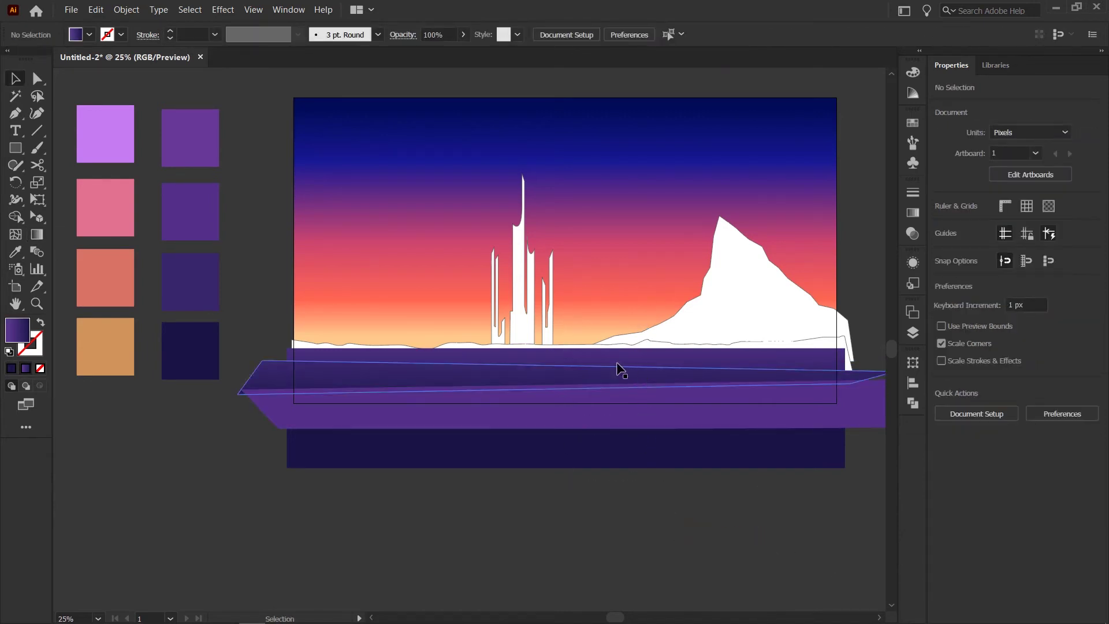
Reverse the upper band's gradient vertically, with light purple starting below the ground and darkest purple ending above the horizon
click(615, 375)
key(g)
drag(637, 483, 618, 311)
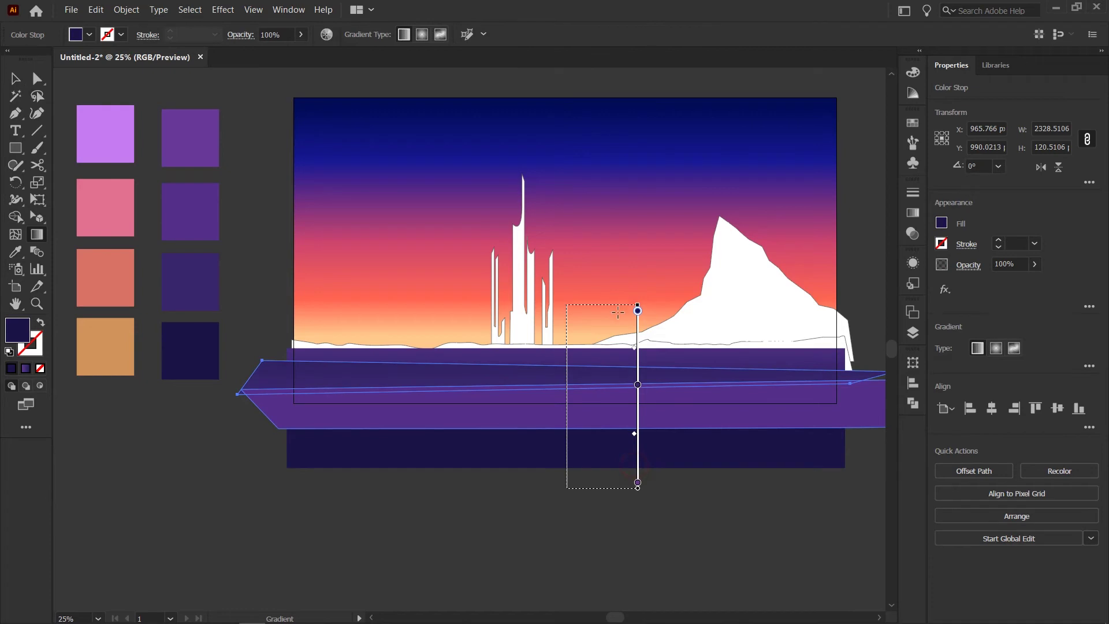
key(shift+v)
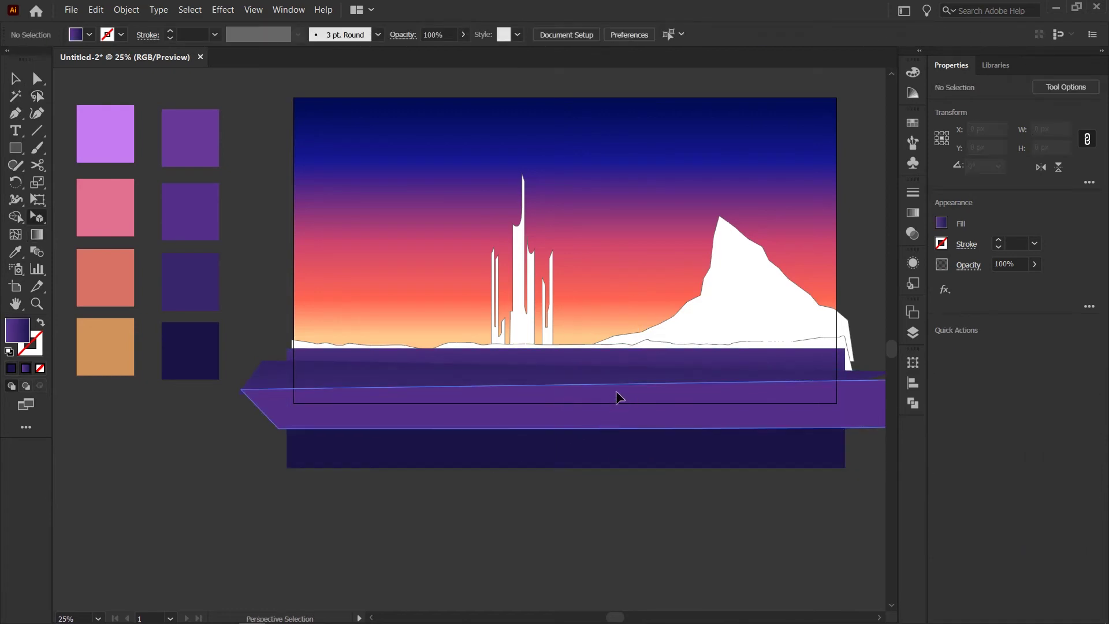
Copy the purple ground gradient to the lower ground band and redirect it vertically
click(616, 393)
key(i)
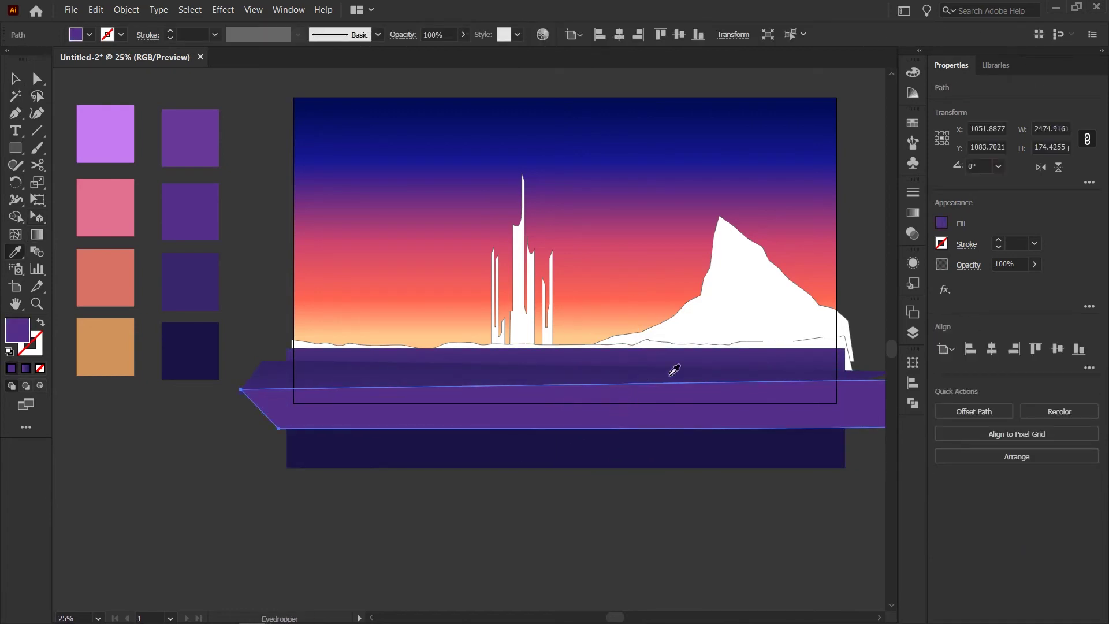
click(703, 359)
key(g)
mouse_move(664, 381)
mouse_down()
mouse_move(673, 483)
mouse_move(669, 356)
mouse_up()
key(v)
click(710, 514)
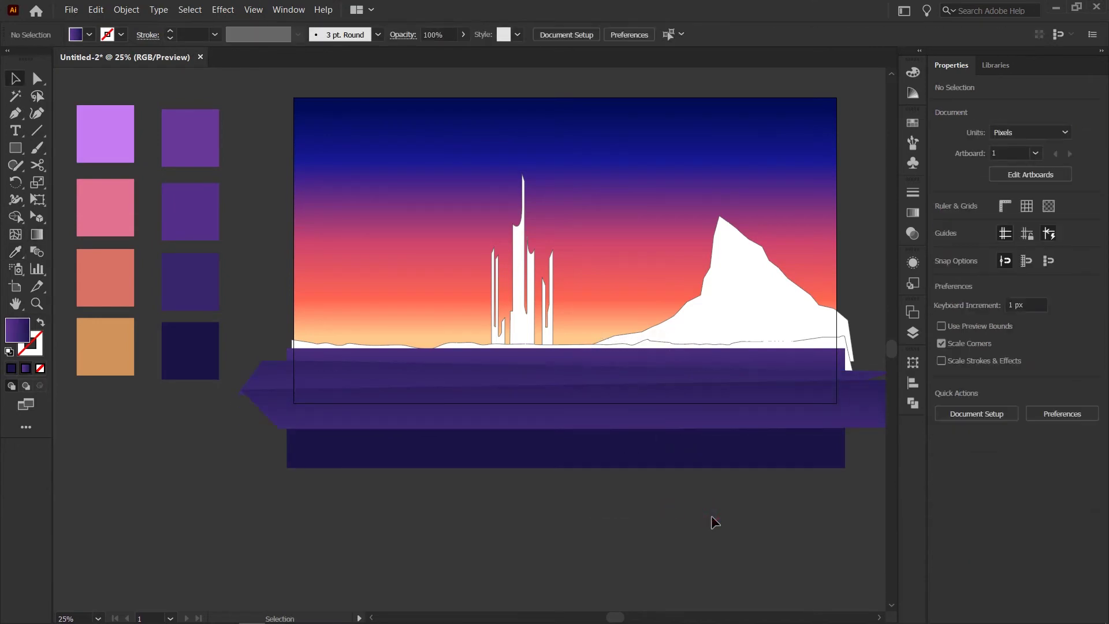
Try shifting the lower ground band, and delete it from the artwork
click(599, 407)
drag(599, 412, 631, 420)
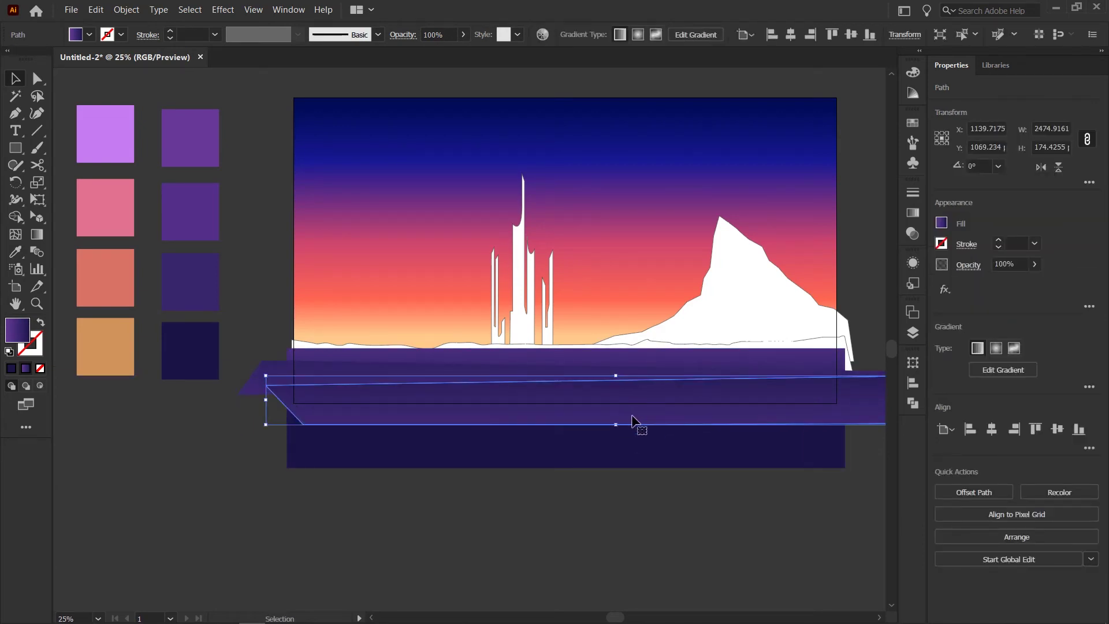
key(Delete)
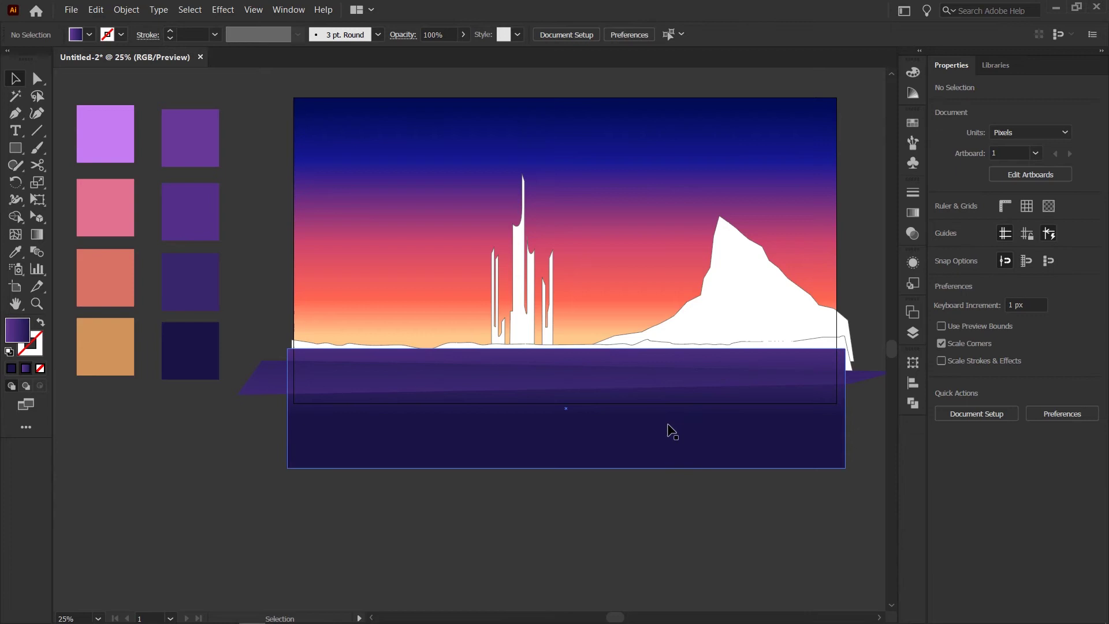
Draw a thin wedge strip across the ground below the upper band with the Pen tool, and run its purple gradient vertically
key(p)
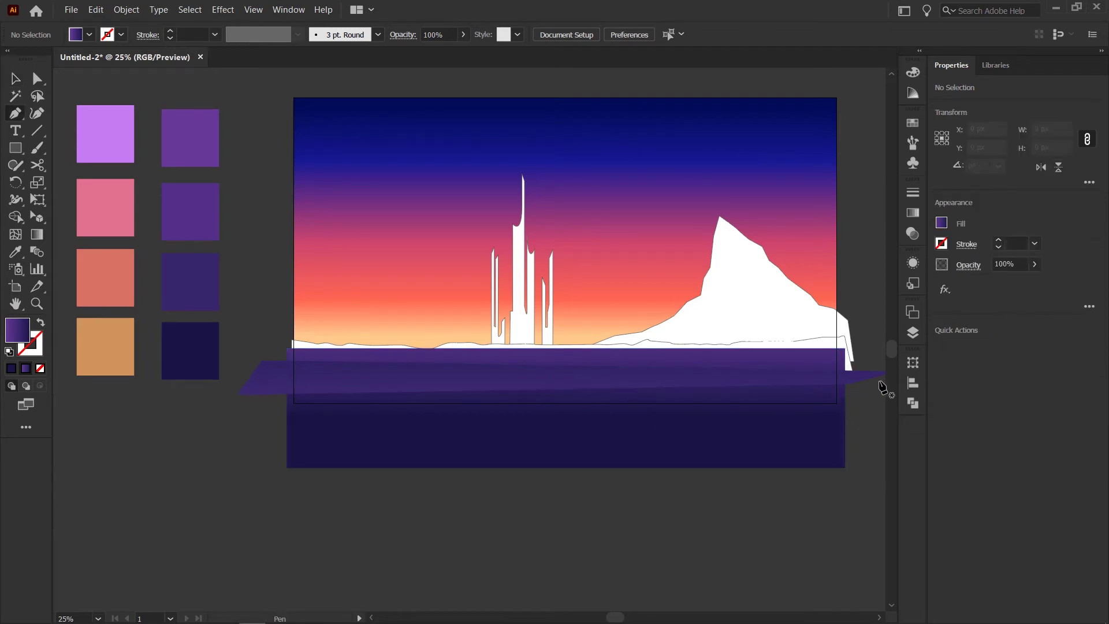
click(282, 394)
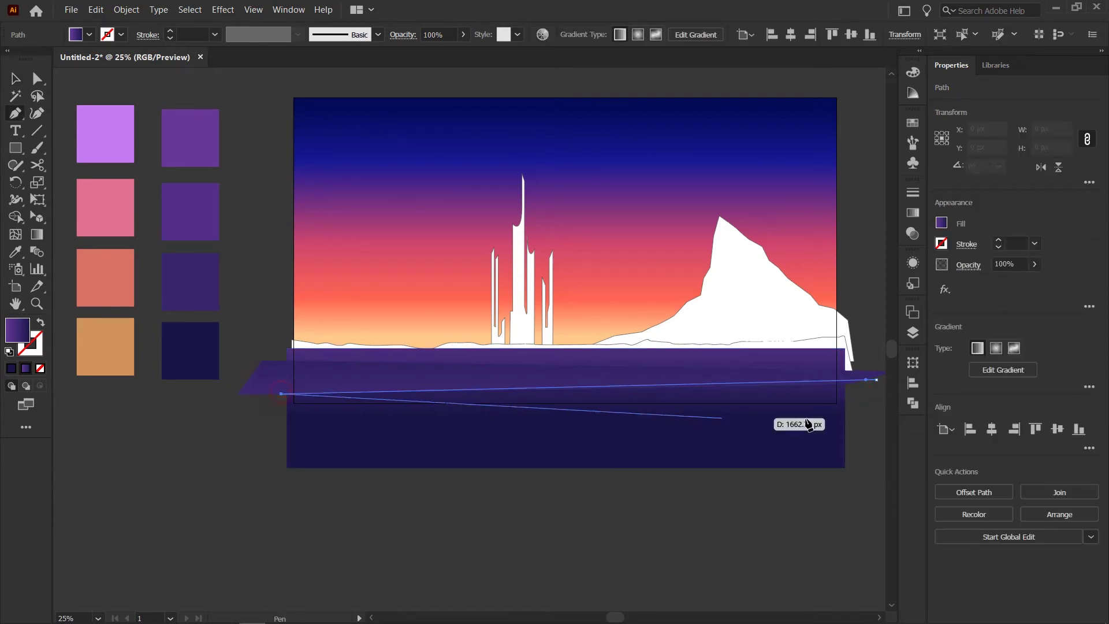
click(875, 395)
key(g)
drag(716, 377, 716, 462)
drag(728, 296, 728, 528)
key(shift+v)
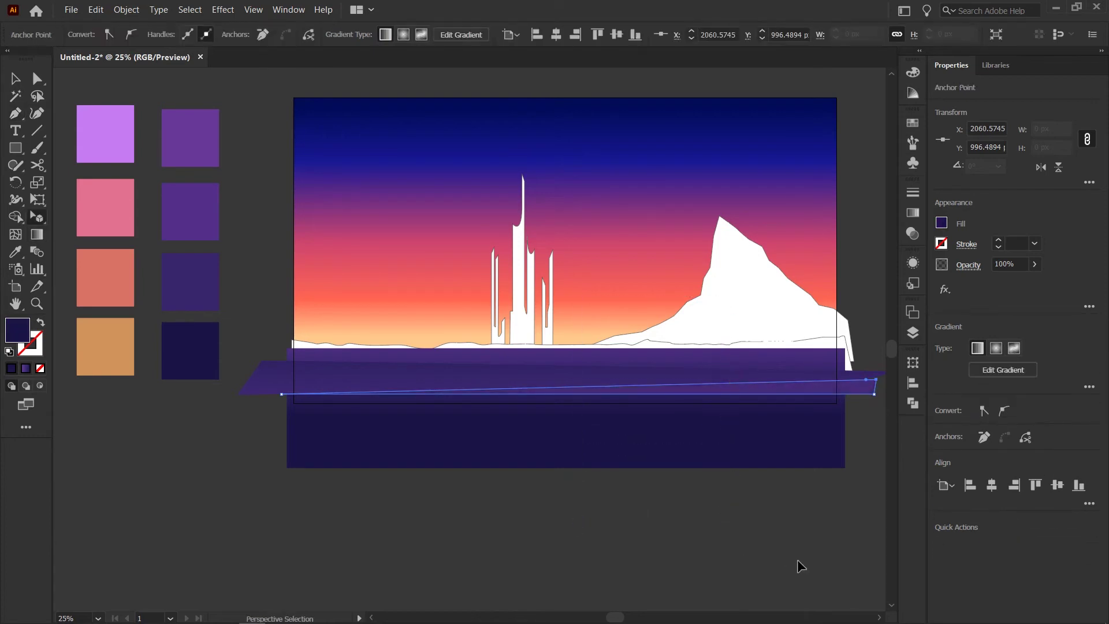
click(789, 556)
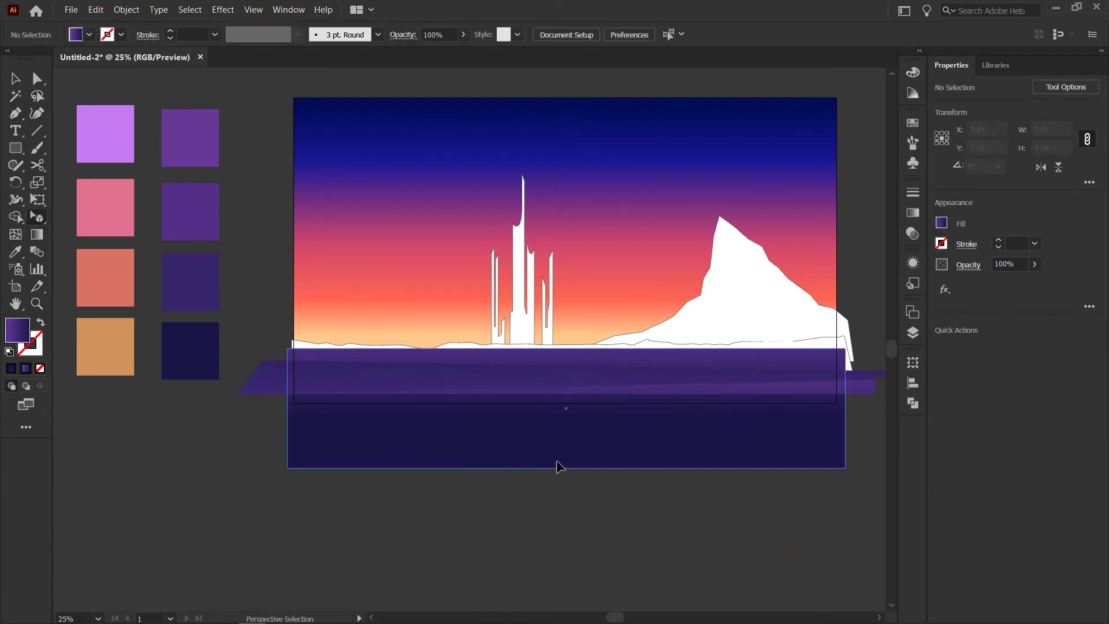
Select the upper ground band together with the thin wedge strip and flatten them vertically to a height of about 65 px
click(695, 393)
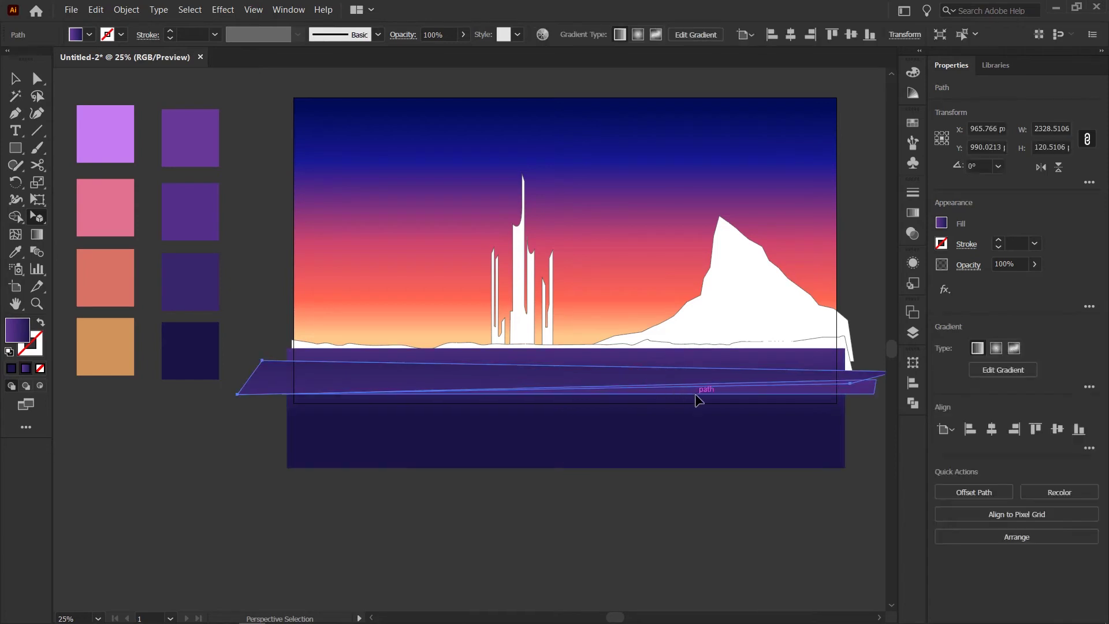
click(779, 523)
key(v)
click(797, 373)
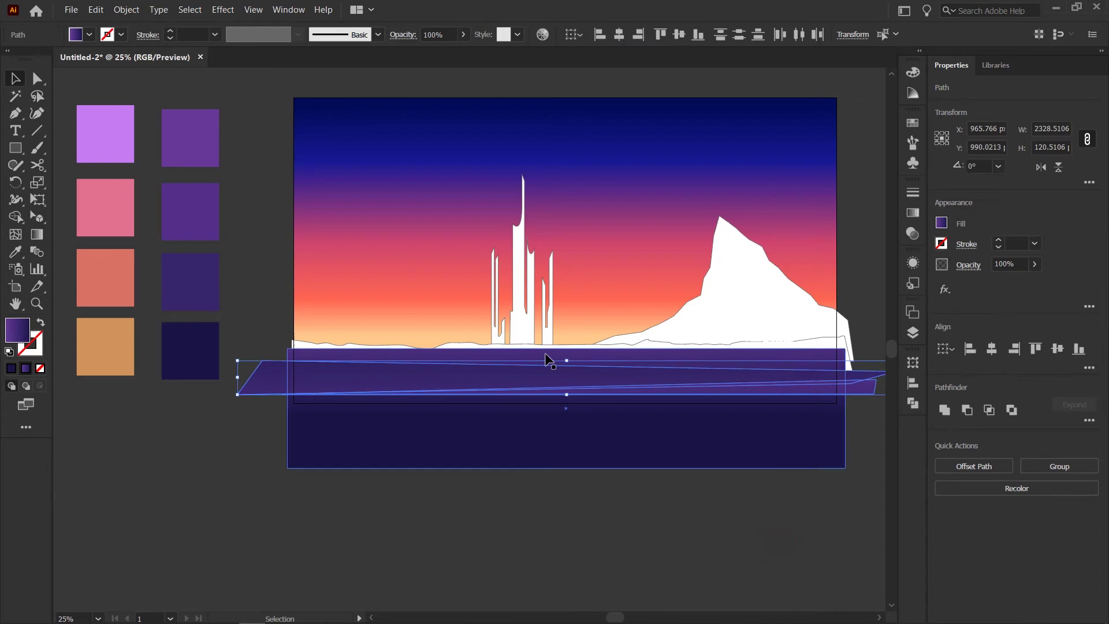
drag(567, 360, 567, 371)
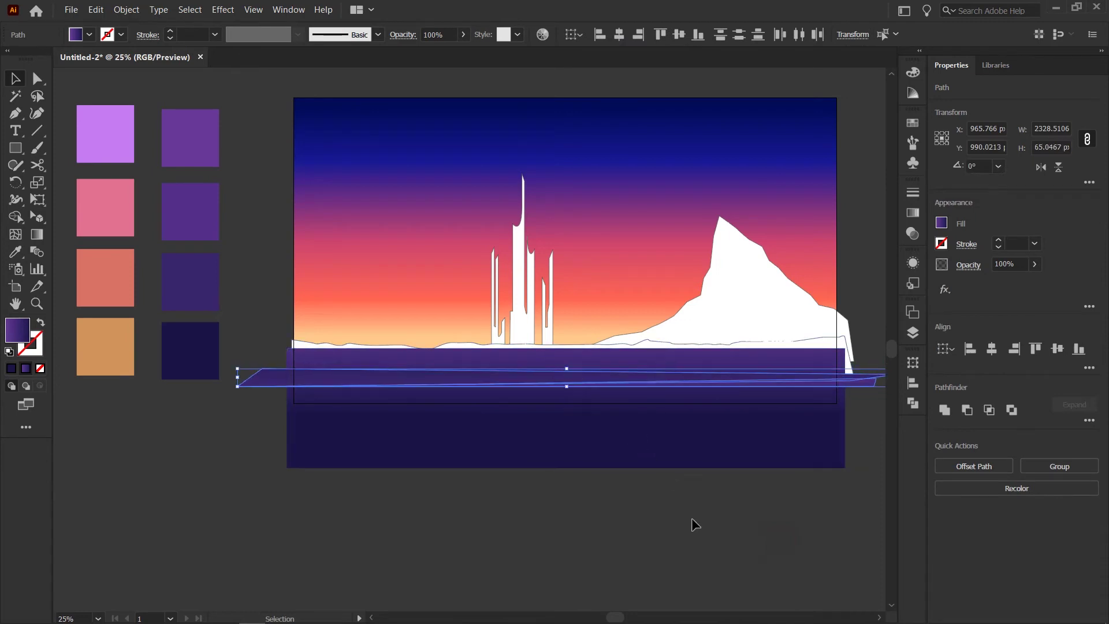
Move the thin wedge strip slightly down, away from the flattened upper band
click(743, 551)
drag(731, 384, 770, 393)
click(808, 544)
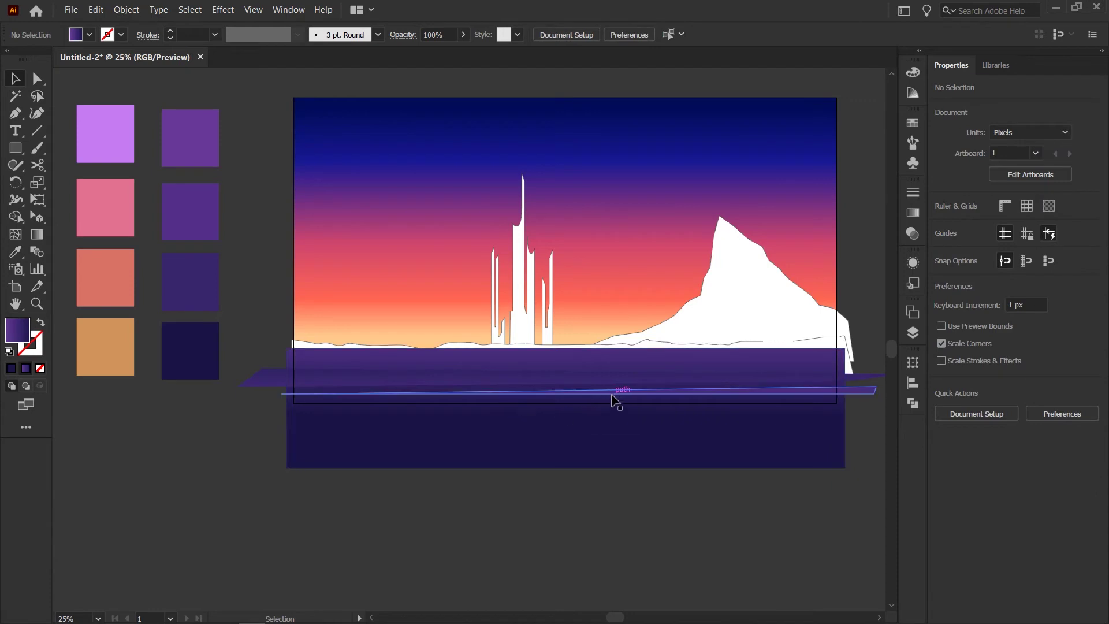
Draw a long zigzag ground layer just below the horizon with the Pen tool, and run its gradient vertically from light to darkest purple
key(p)
click(853, 346)
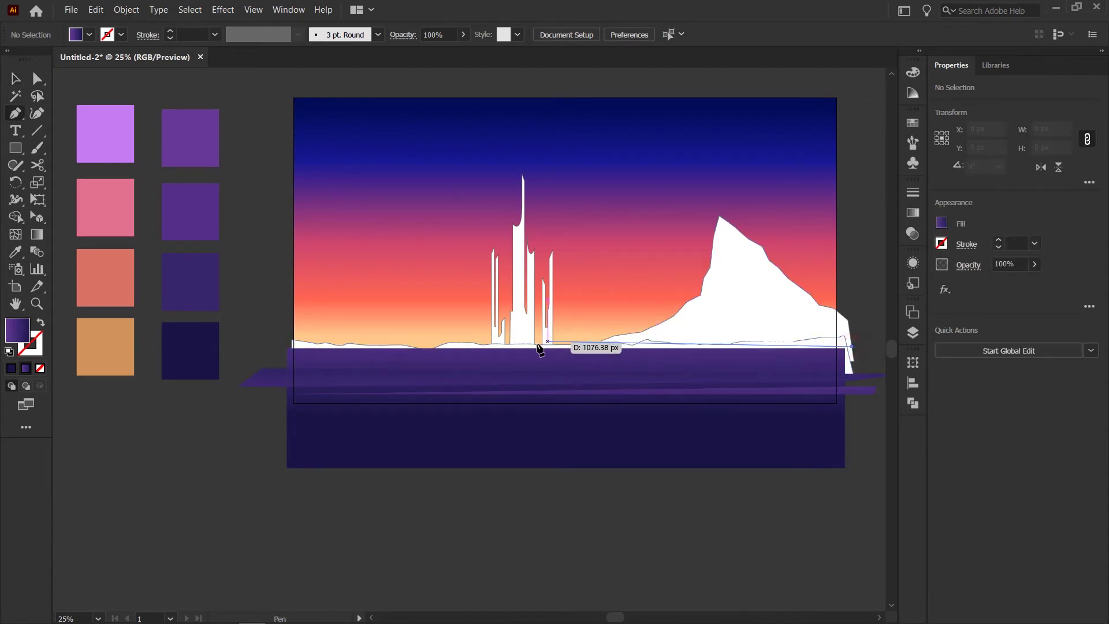
click(501, 356)
click(857, 356)
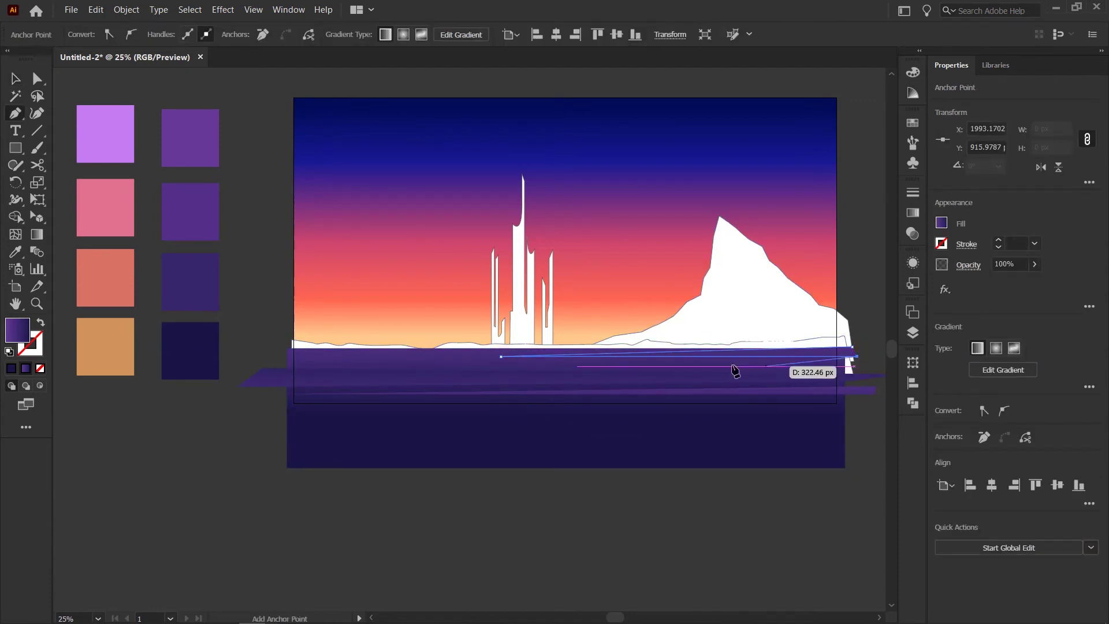
click(856, 362)
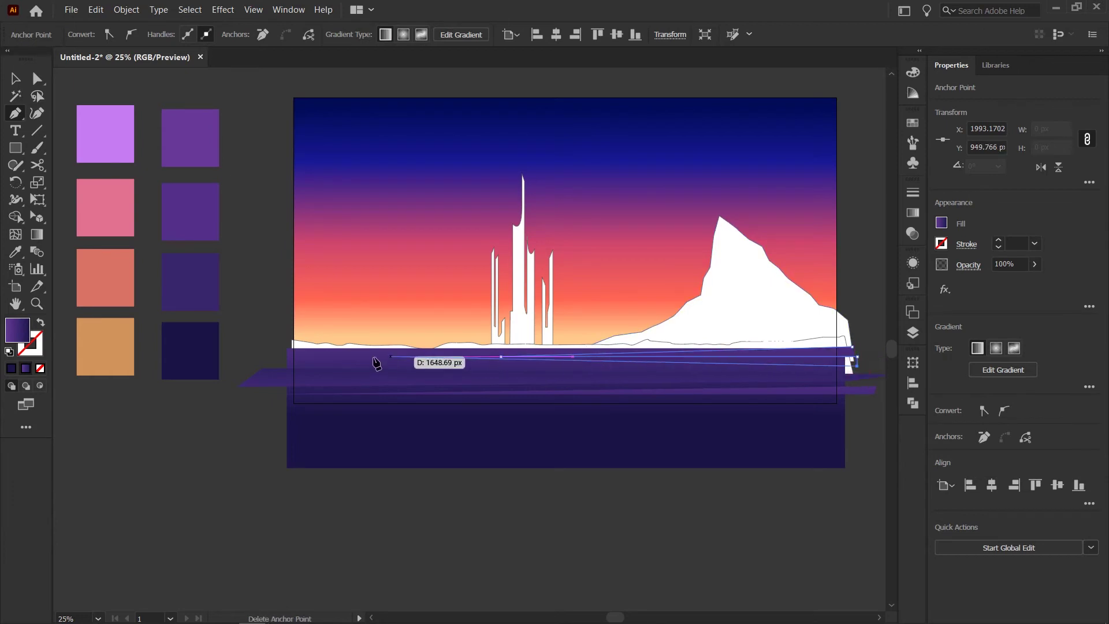
click(281, 363)
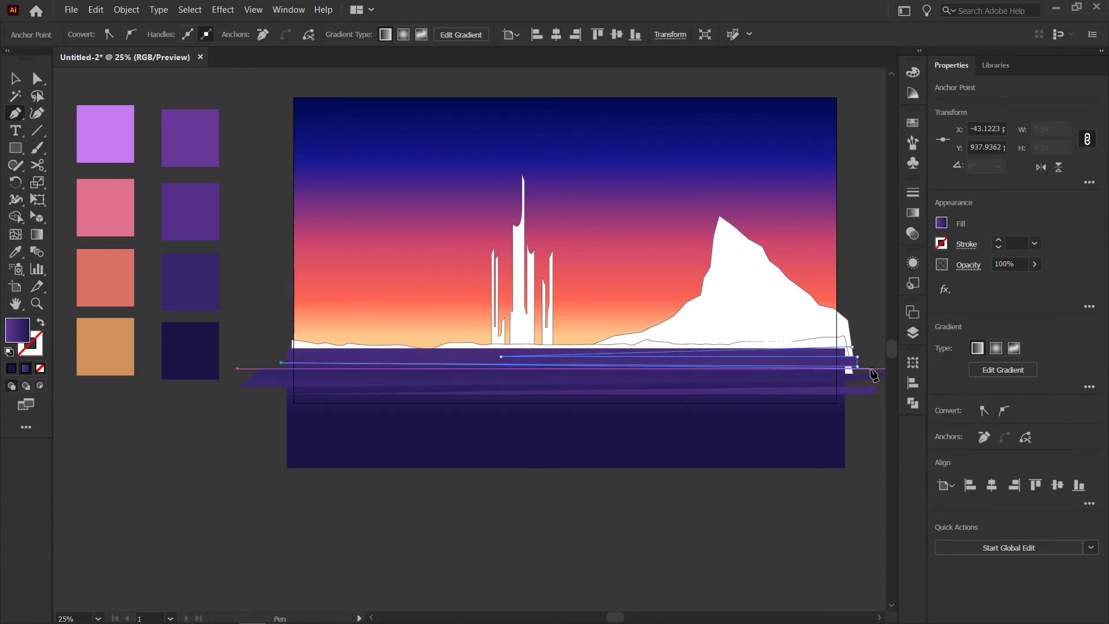
click(859, 353)
click(844, 373)
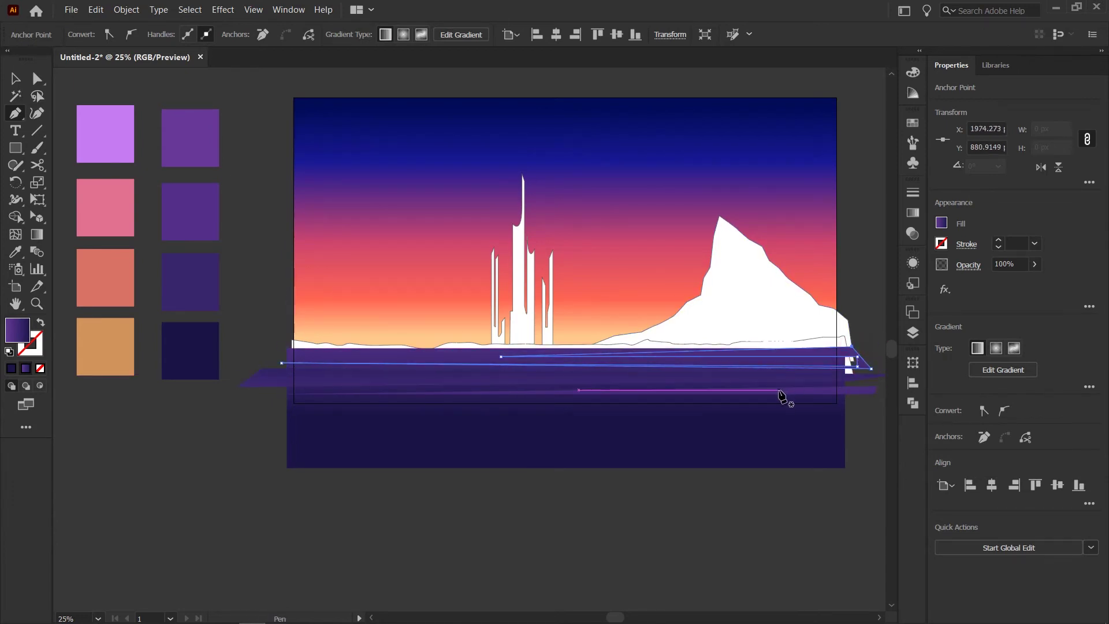
key(g)
drag(650, 333, 674, 452)
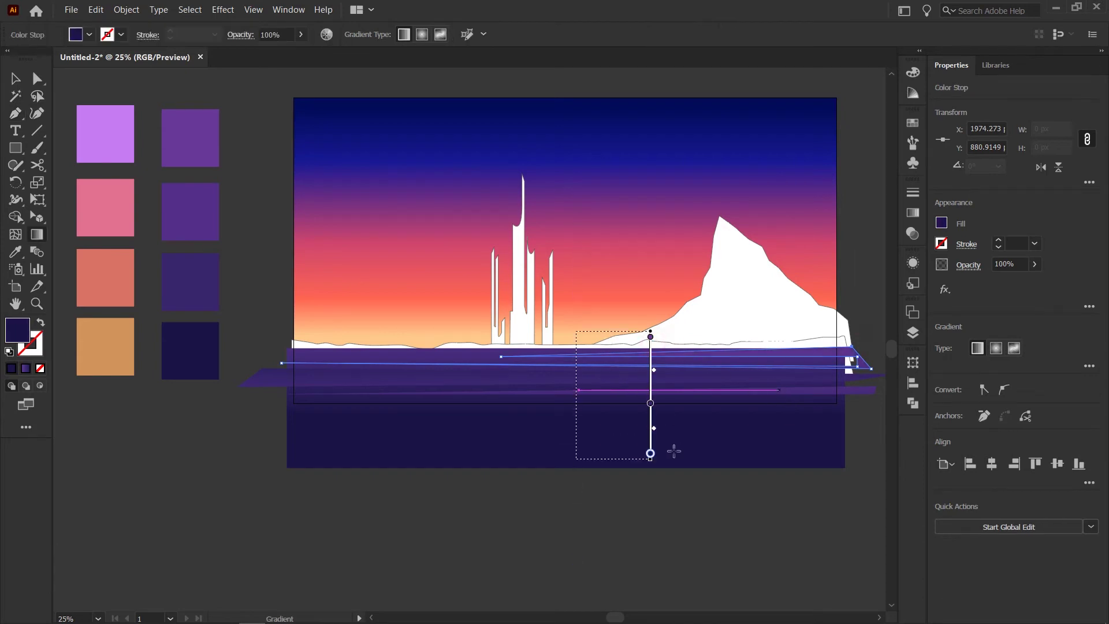
Recolor the white horizon ridge with the ground layer's purple gradient, and run the gradient vertically with light purple at the crest
key(shift+v)
click(725, 517)
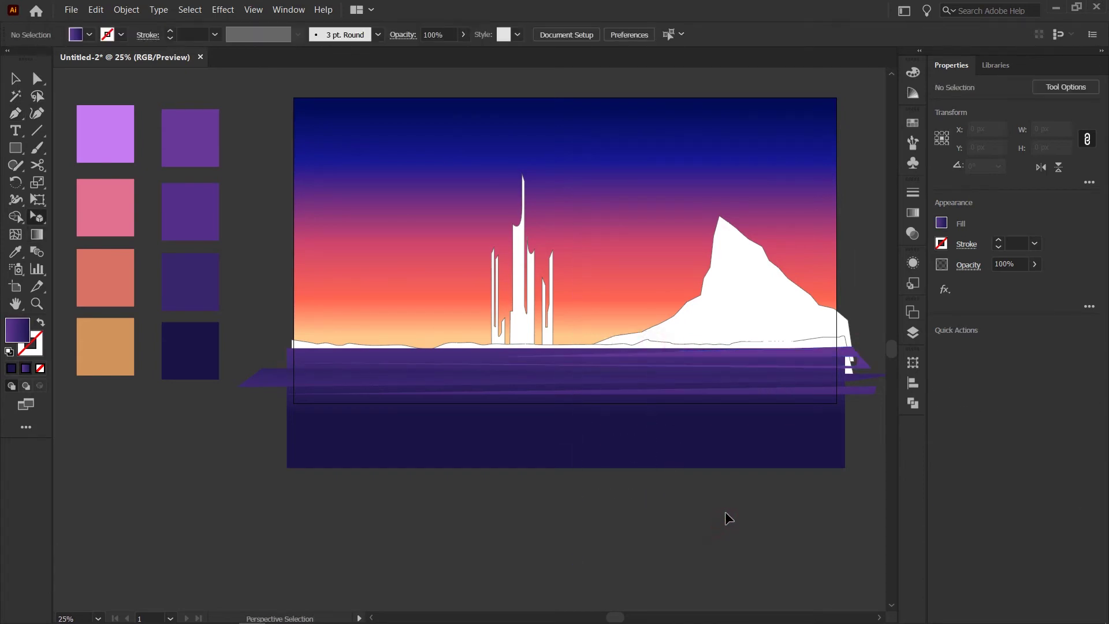
scroll(854, 458, down, 1)
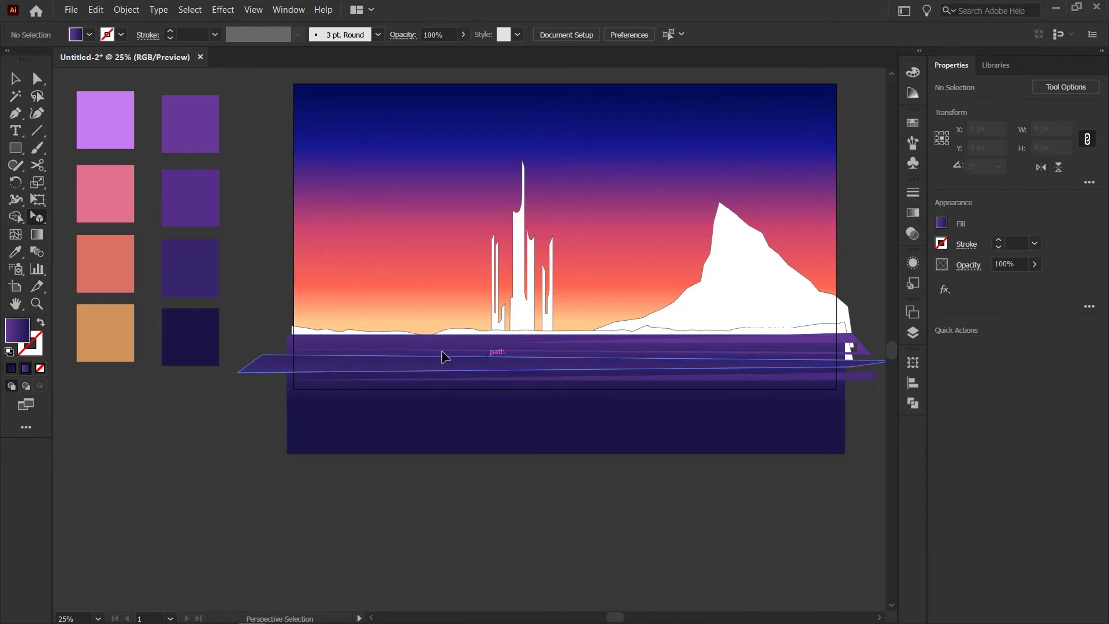
key(ctrl+equal)
click(695, 328)
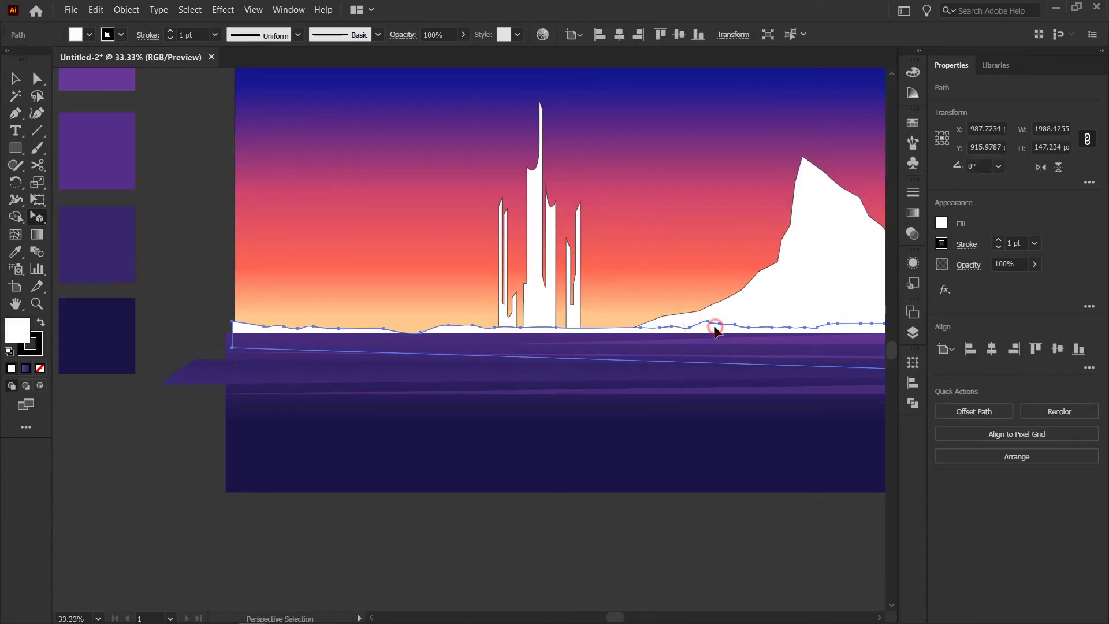
key(v)
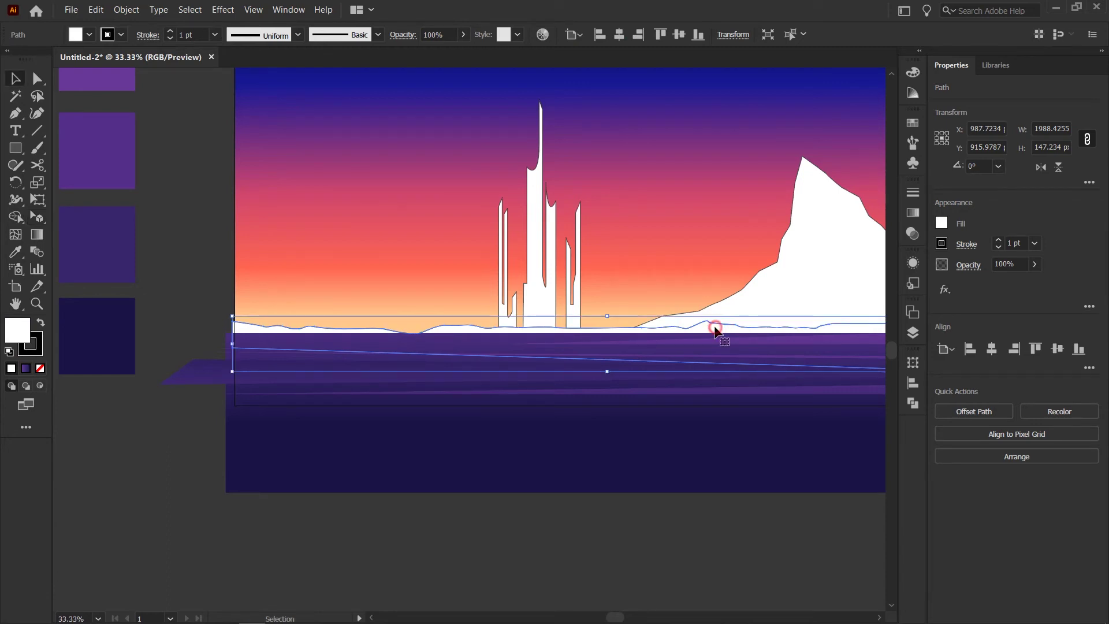
key(g)
click(716, 336)
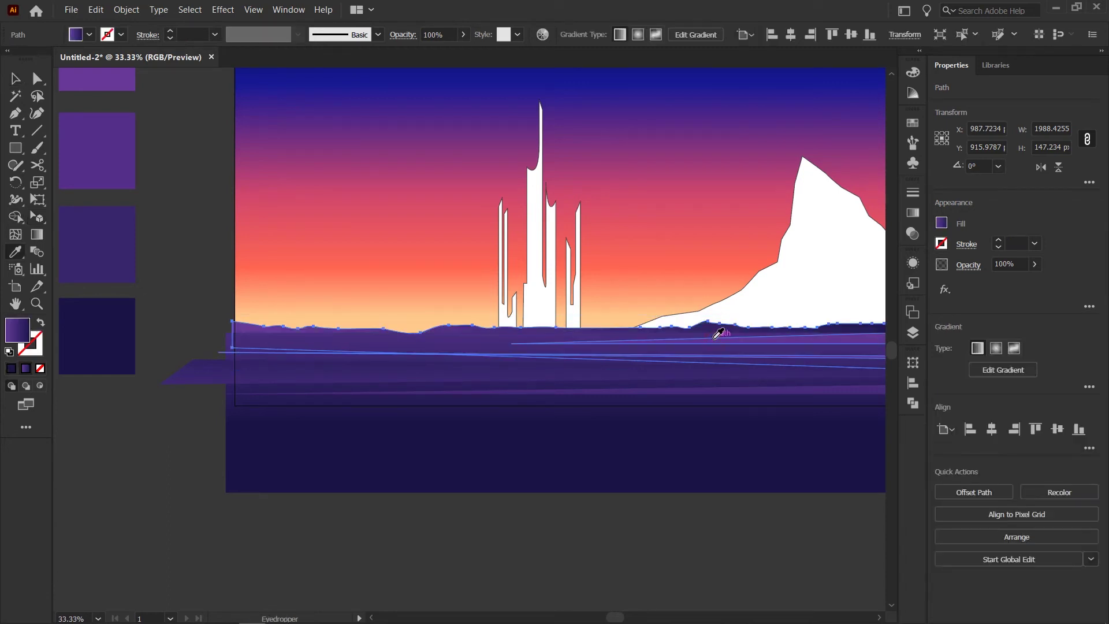
mouse_move(720, 313)
mouse_down()
mouse_move(732, 372)
mouse_move(710, 301)
mouse_up()
drag(708, 350, 717, 281)
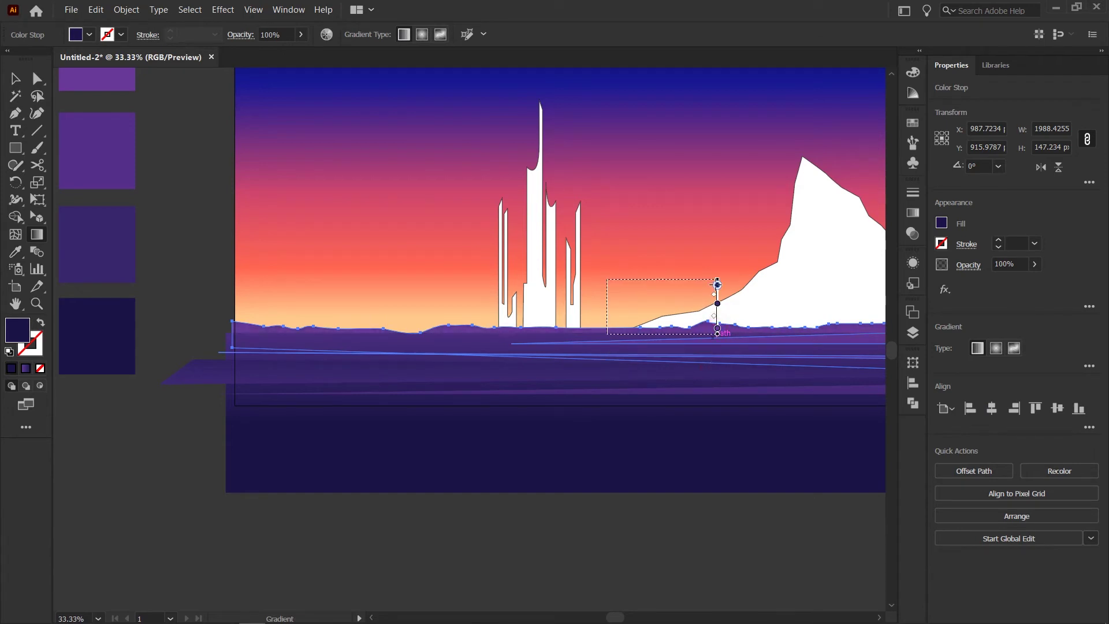
key(v)
click(694, 252)
Recolor the white mountain with the ground layer's purple gradient, running vertically from light at the base to darkest at the peak
drag(815, 289, 750, 302)
click(771, 338)
key(i)
click(774, 339)
key(g)
drag(743, 190, 754, 291)
drag(760, 363, 740, 165)
key(shift+v)
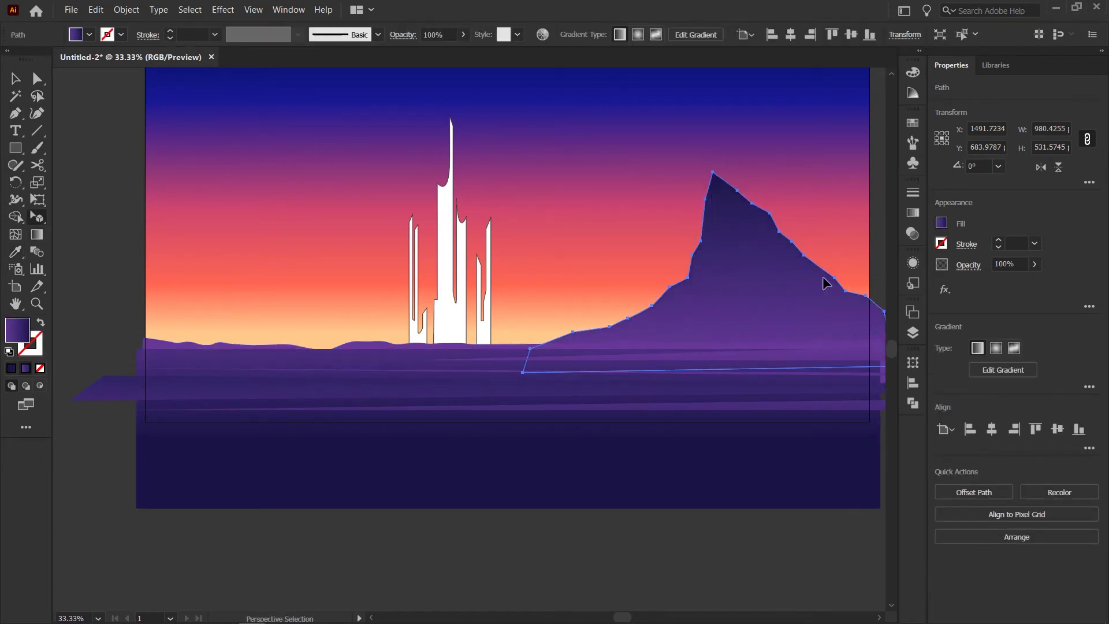
drag(831, 281, 698, 294)
click(806, 260)
scroll(678, 393, left, 3)
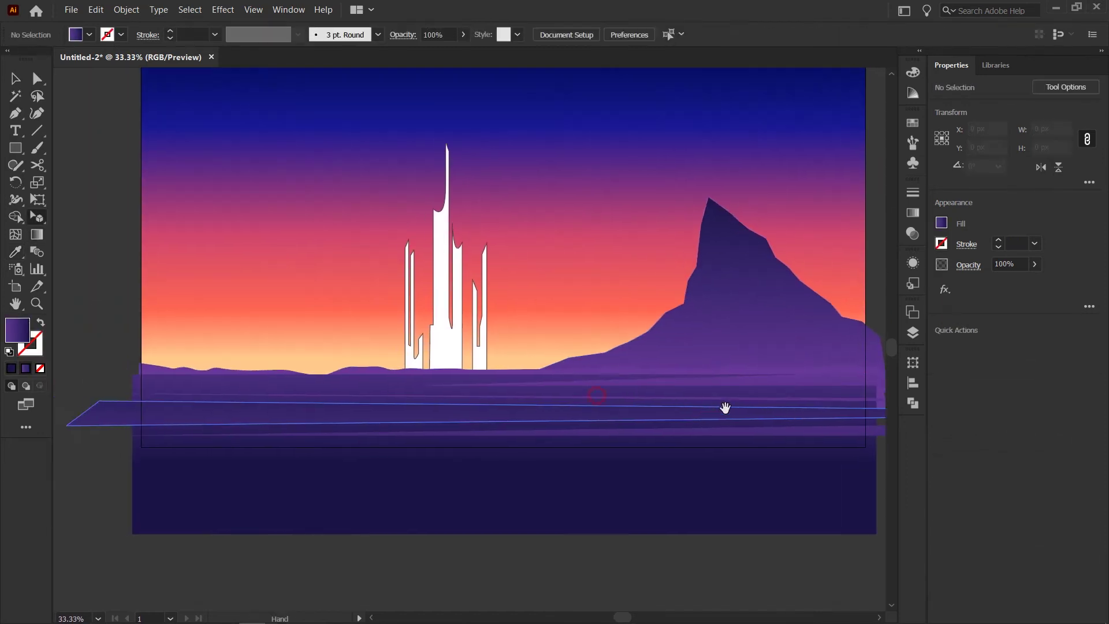
click(740, 311)
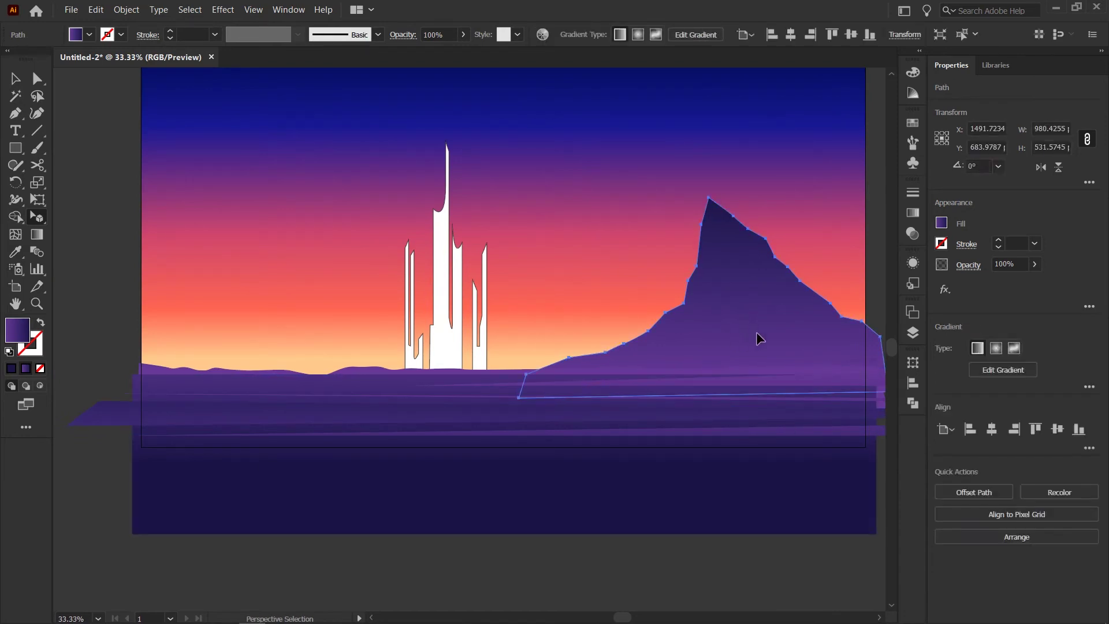
Select the central tower and both flanking towers, and group them all together
click(449, 341)
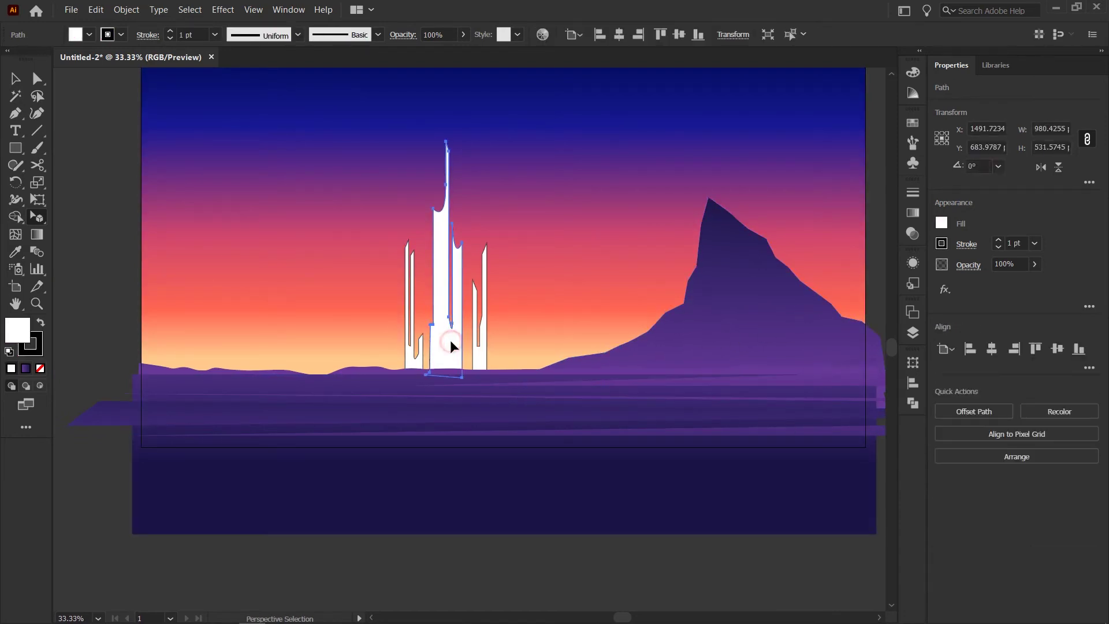
shift+click(481, 357)
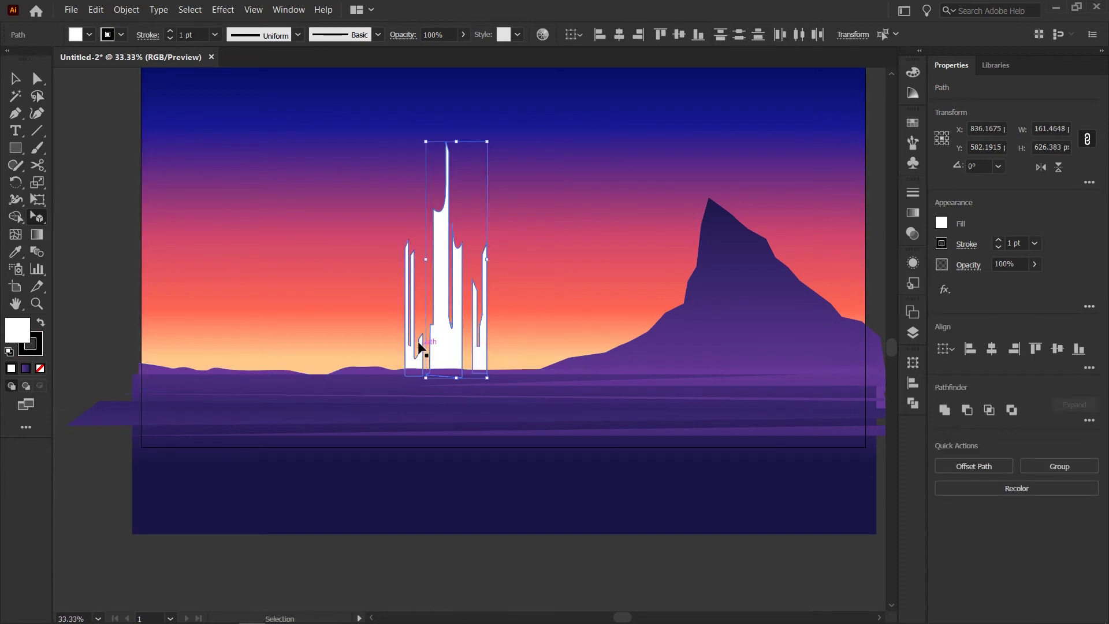
key(ctrl+g)
shift+click(416, 352)
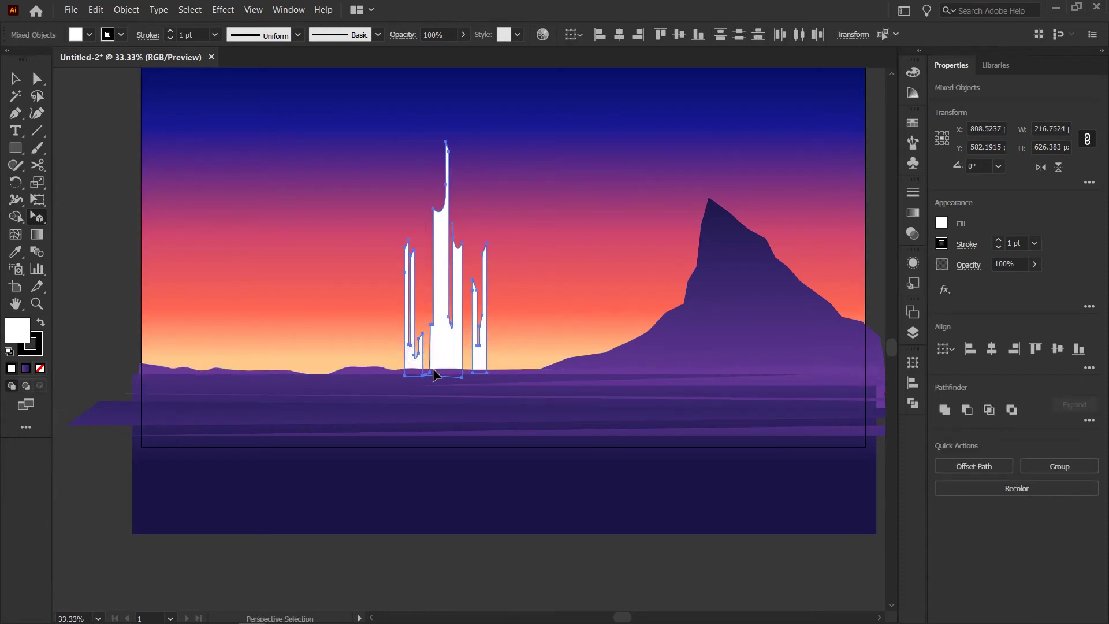
key(v)
click(467, 342)
click(450, 341)
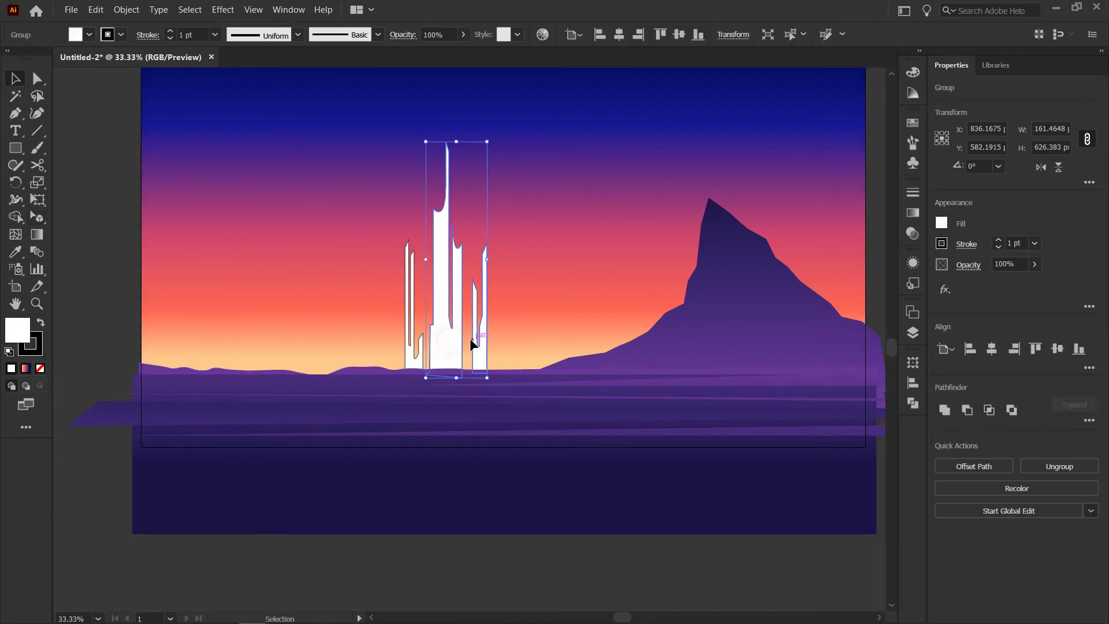
shift+click(415, 354)
key(ctrl+g)
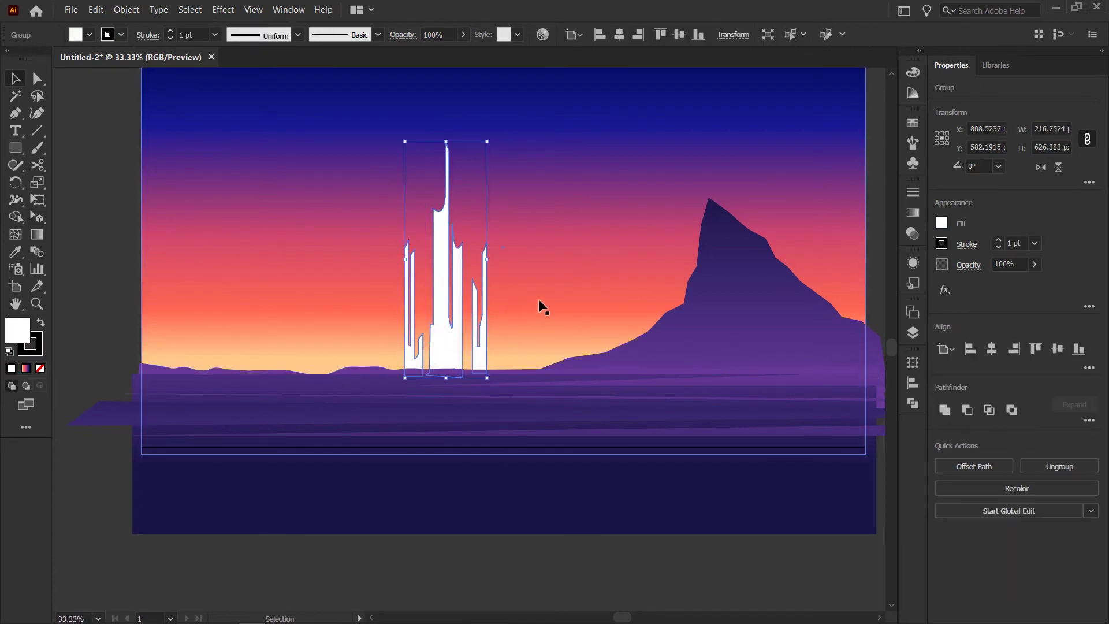
Sample the sunset sky gradient onto the tower group, and run it vertically with dark blue at the tops and pink at the bases
key(i)
click(564, 249)
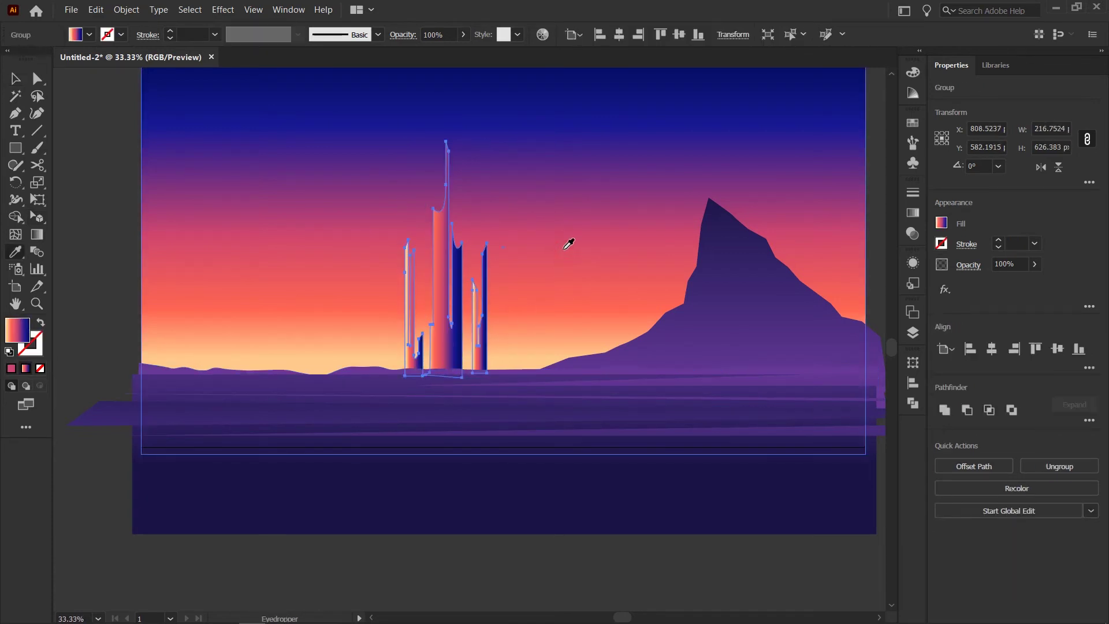
key(g)
drag(469, 383, 470, 260)
drag(458, 408, 458, 254)
drag(460, 428, 460, 185)
drag(473, 507, 444, 185)
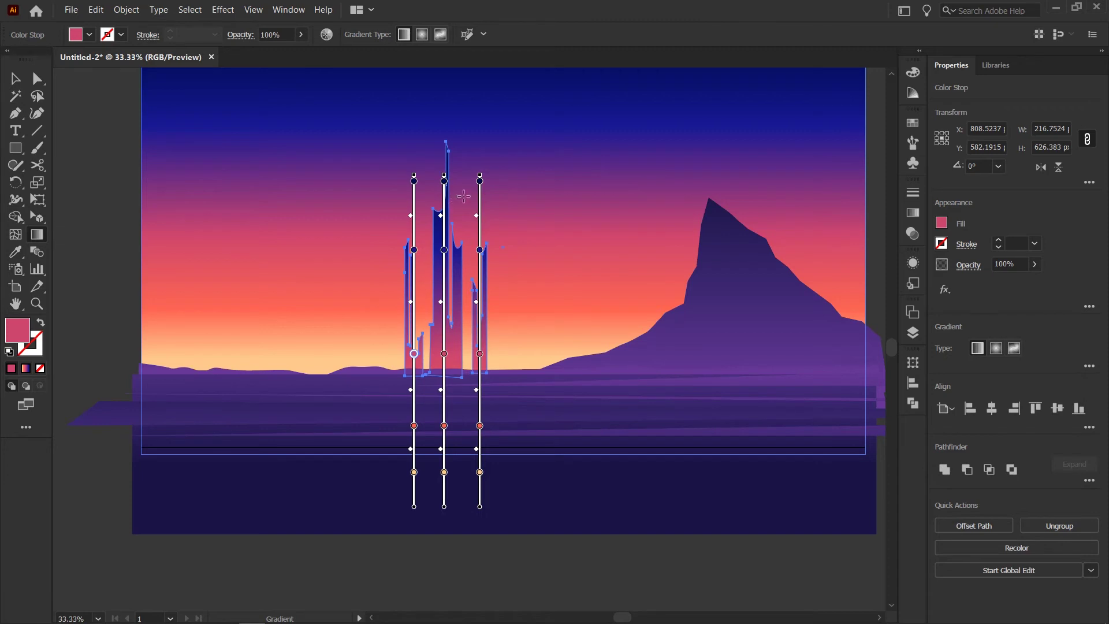
key(v)
click(868, 209)
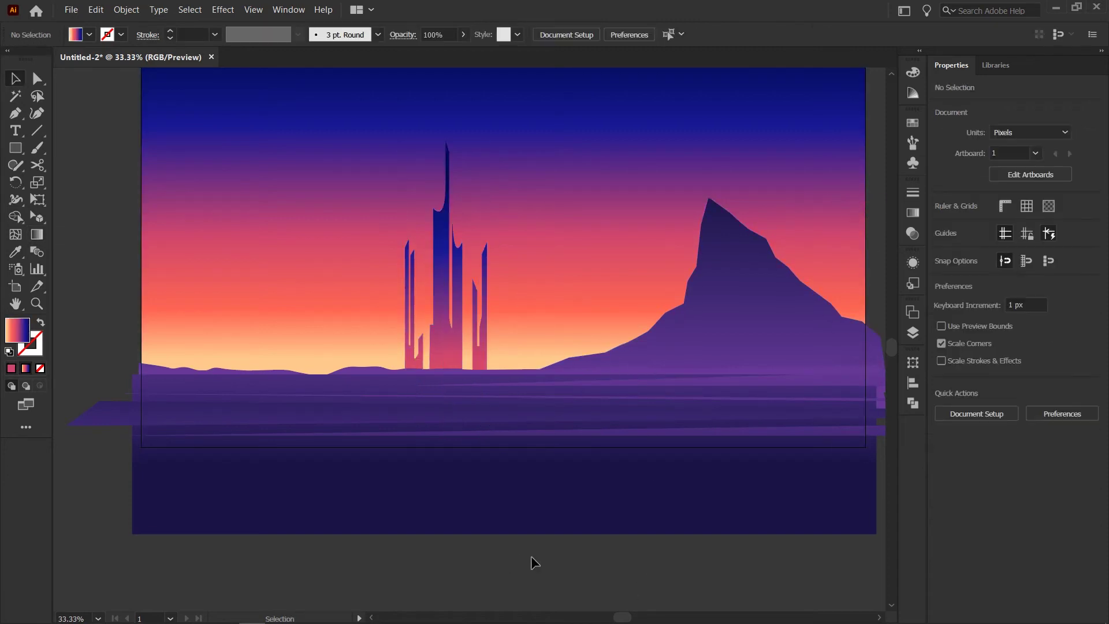
Delete the orange and pink color stops from the tower group's gradient
click(442, 343)
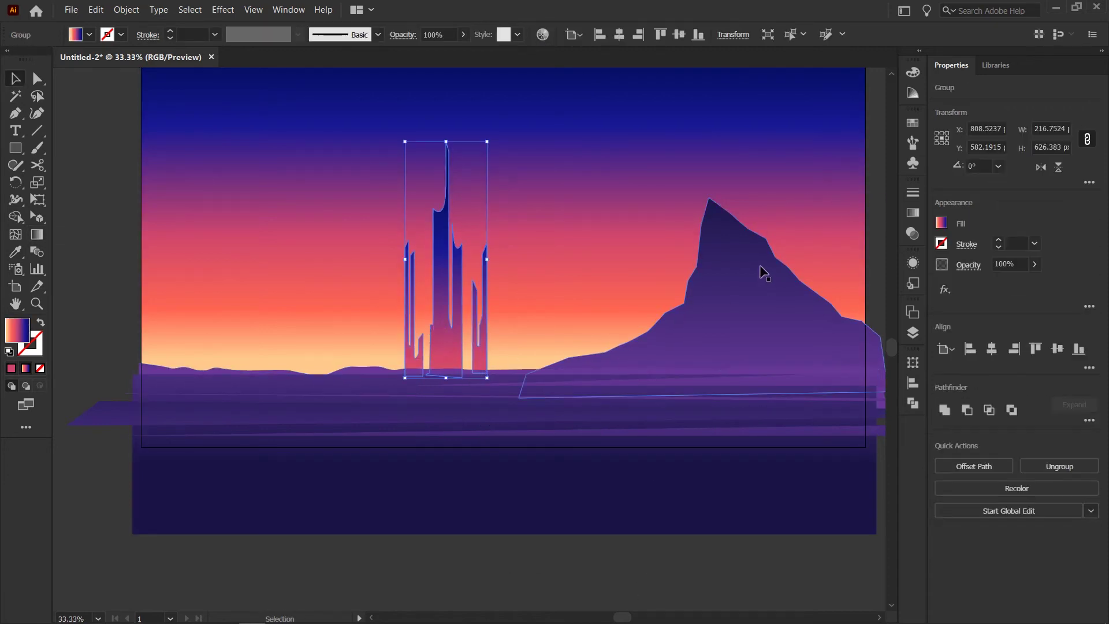
click(913, 212)
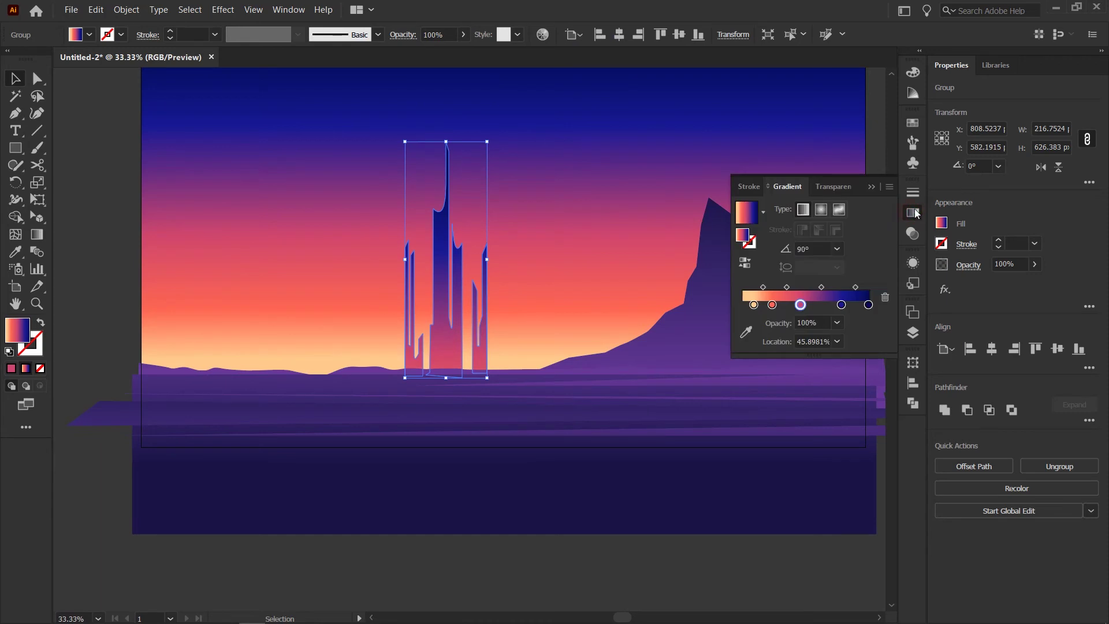
click(845, 306)
click(883, 296)
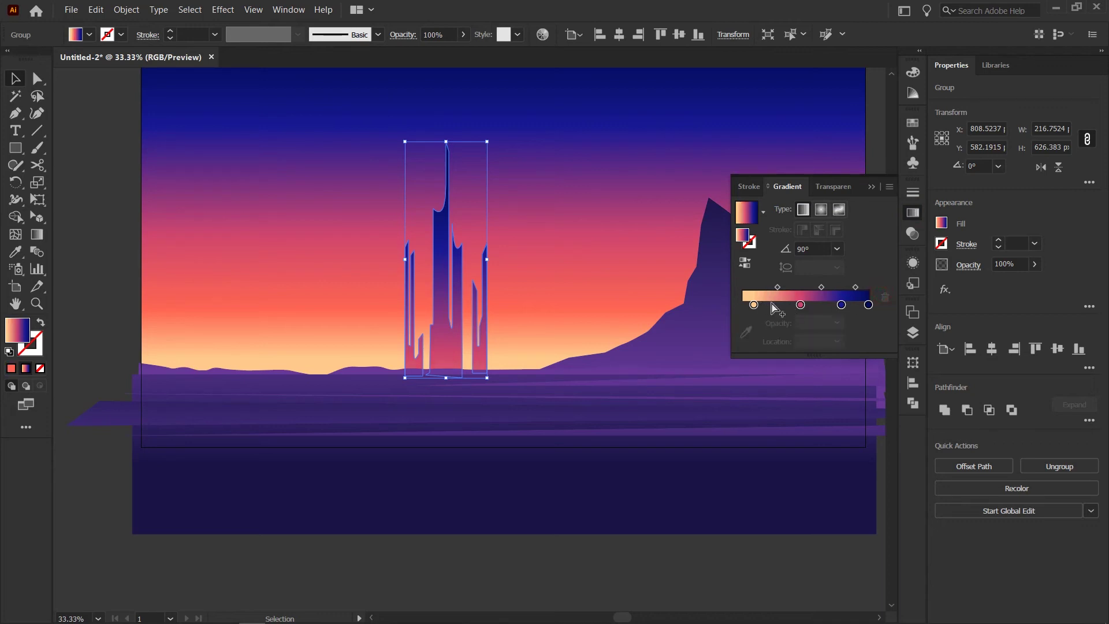
click(800, 304)
click(885, 297)
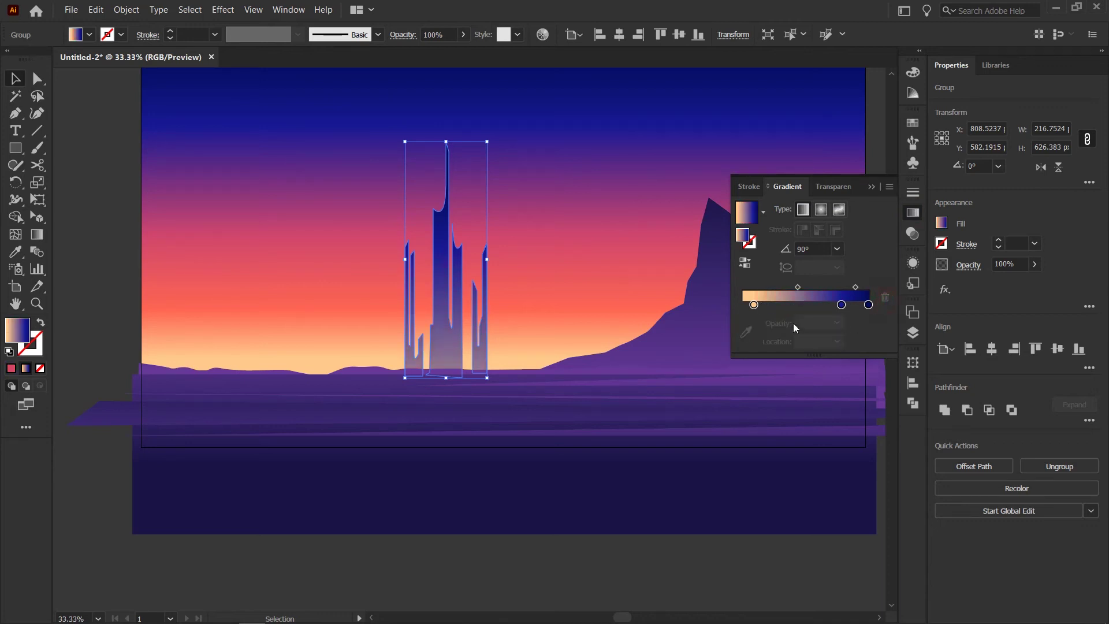
Move the towers' light orange gradient stop to location 44.28% and set its opacity to 0%
drag(753, 305, 791, 309)
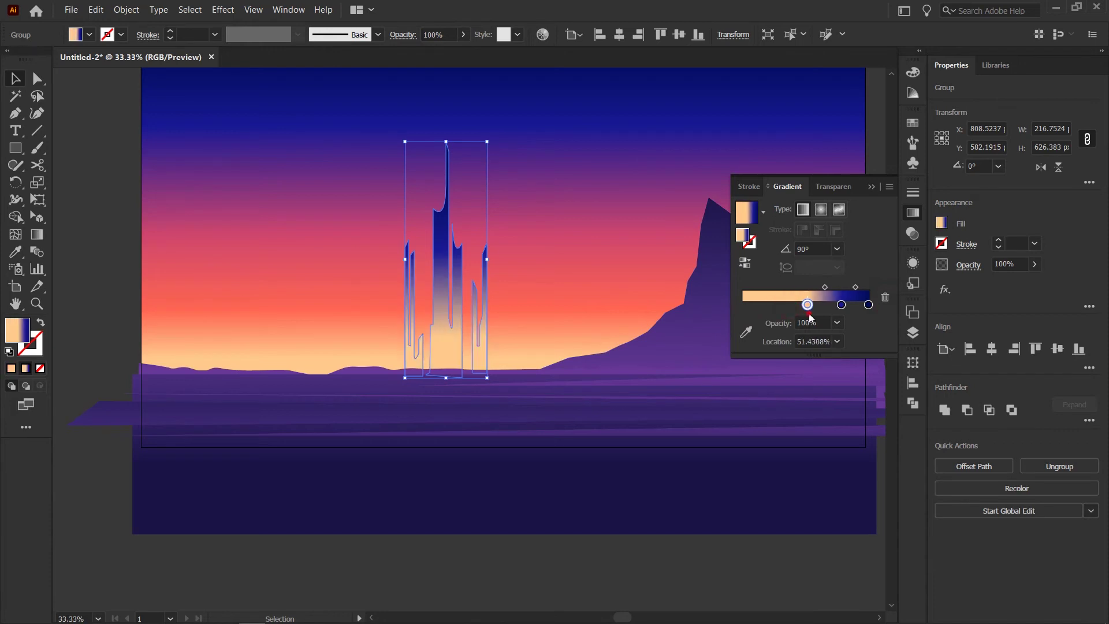
drag(809, 313, 800, 313)
click(838, 325)
click(846, 335)
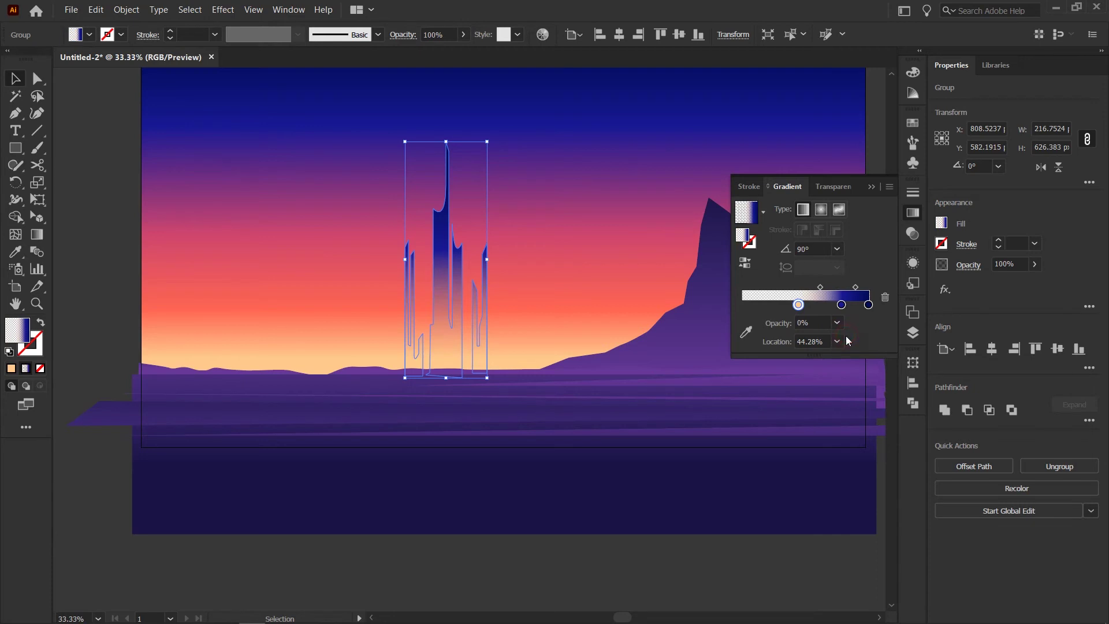
click(873, 188)
click(845, 206)
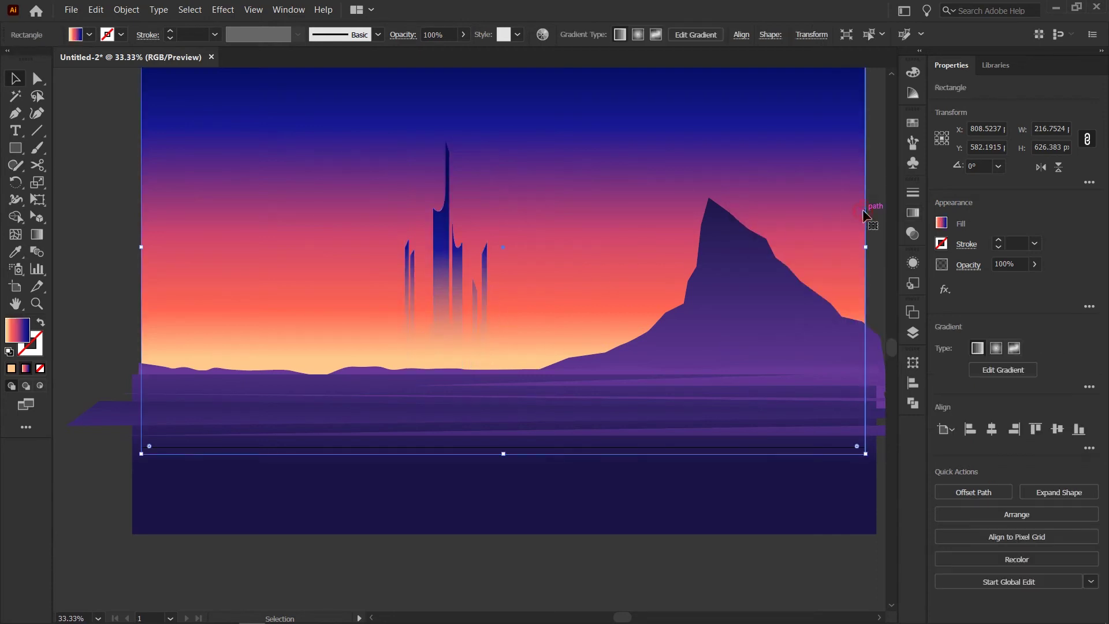
Redraw the tower group's gradient as one shorter vertical run, keeping the upper parts solid dark blue and fading the bases out
click(445, 302)
key(g)
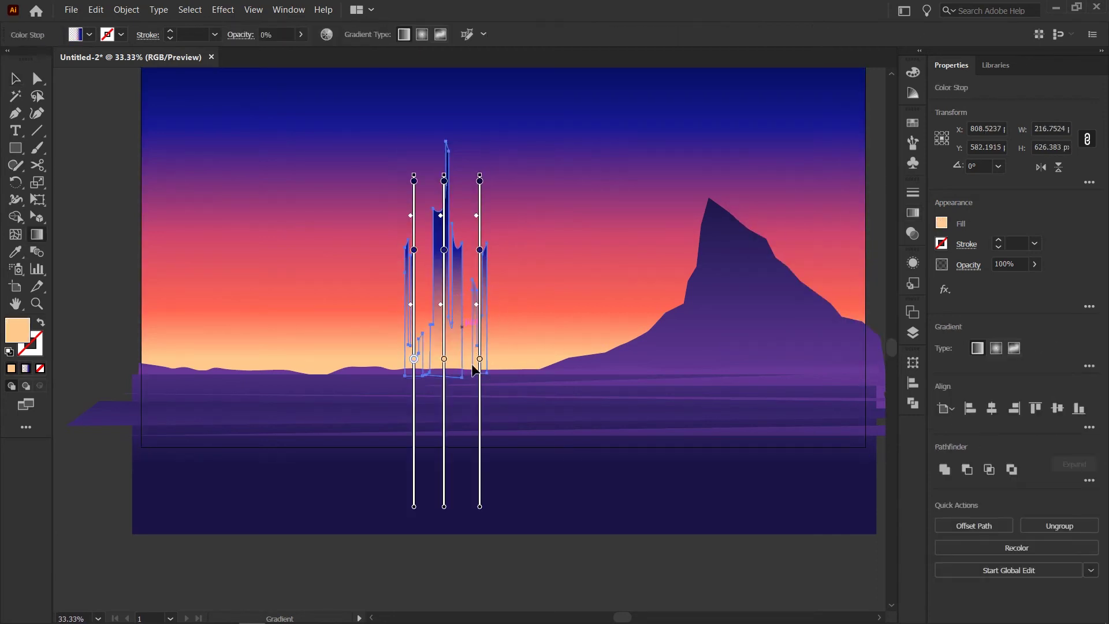
drag(468, 432, 454, 281)
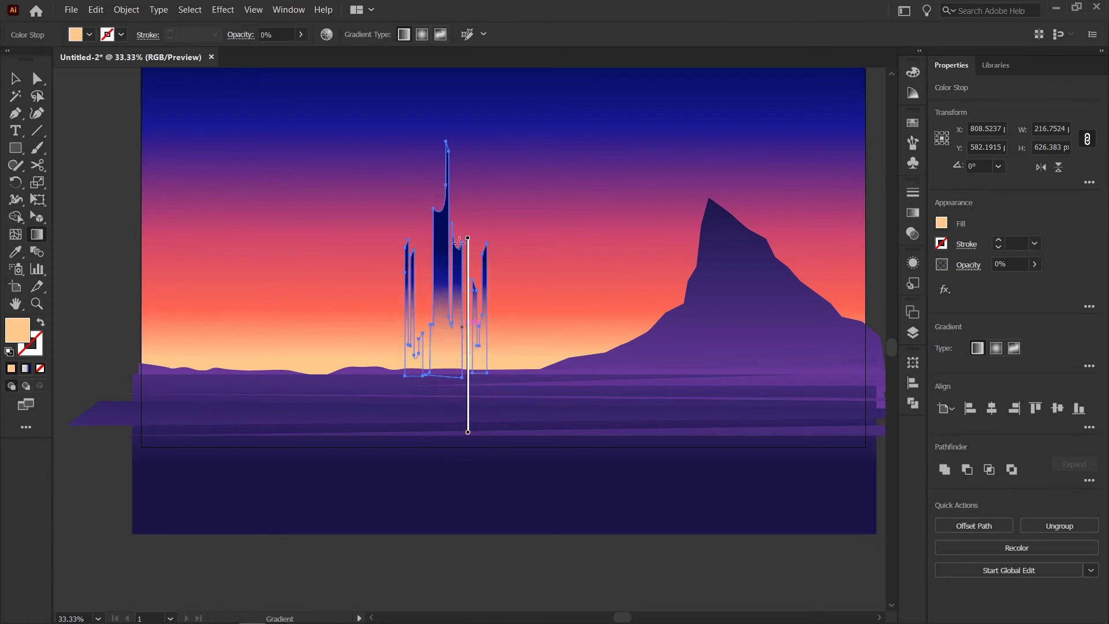
key(v)
drag(772, 257, 716, 261)
click(844, 225)
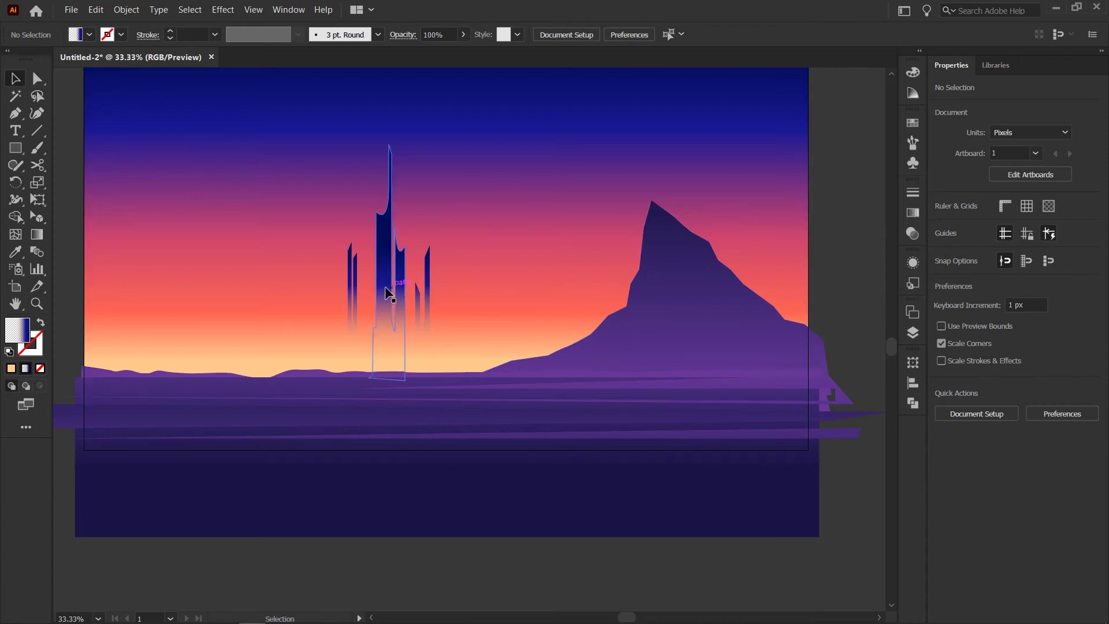
Widen the tower group horizontally, equally on both sides of its center, keeping its height
click(360, 282)
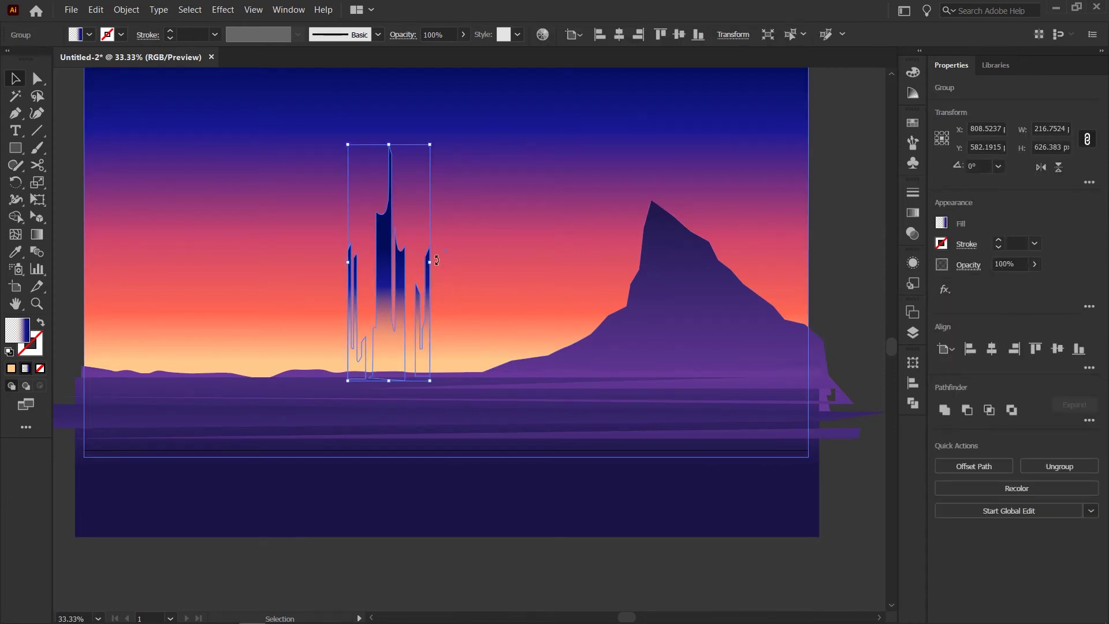
drag(430, 261, 446, 261)
click(857, 229)
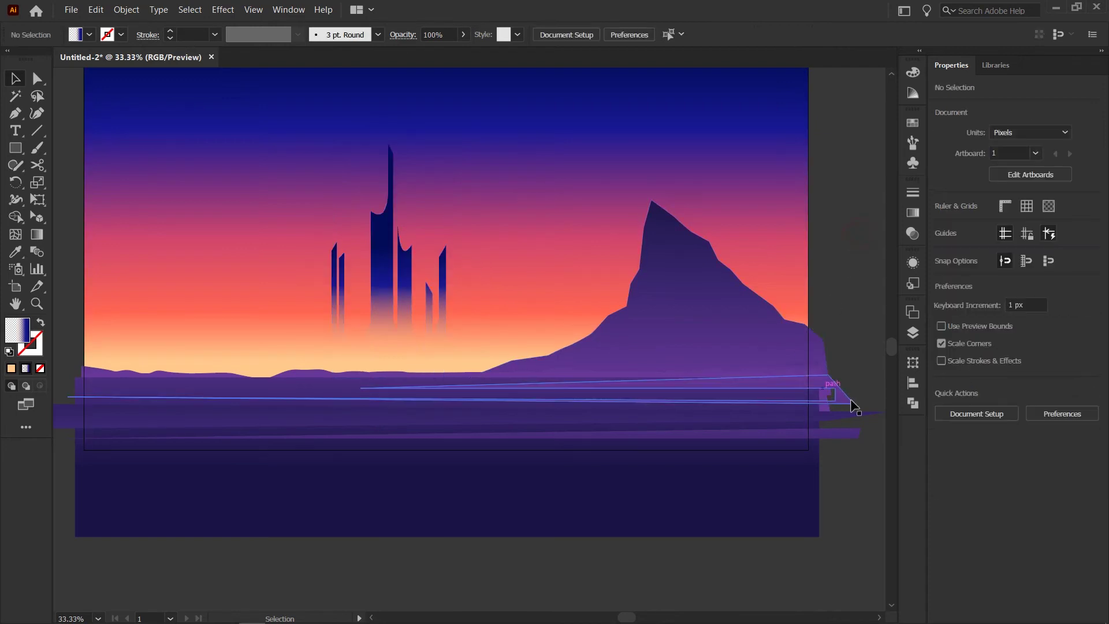
Sample the towers' dark blue to transparent gradient onto the mountain
scroll(701, 381, up, 2)
click(701, 373)
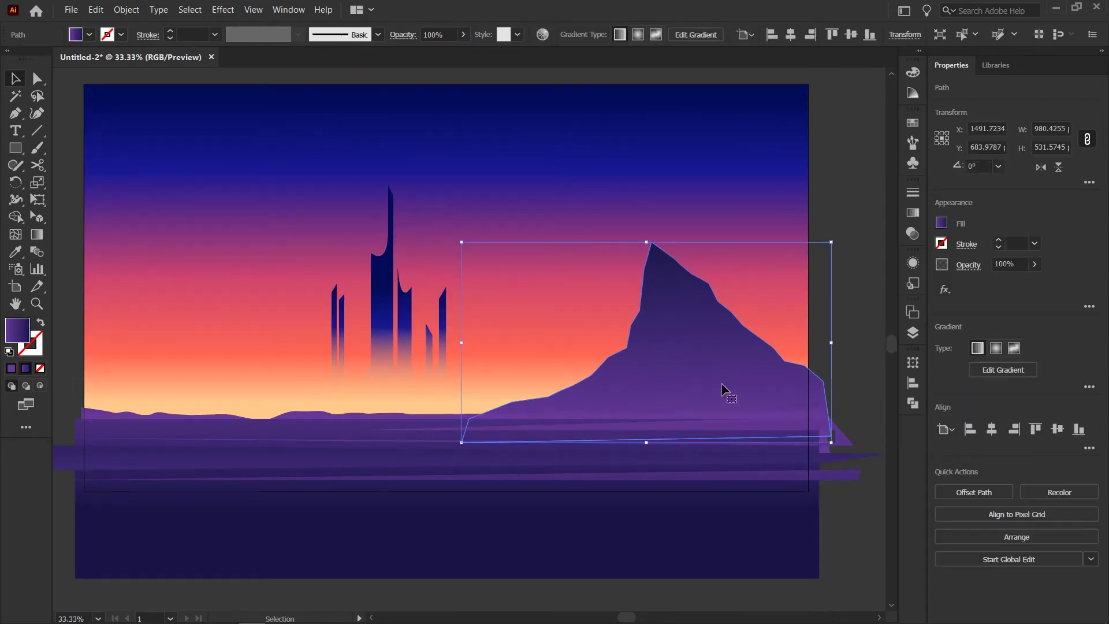
key(i)
click(386, 312)
key(g)
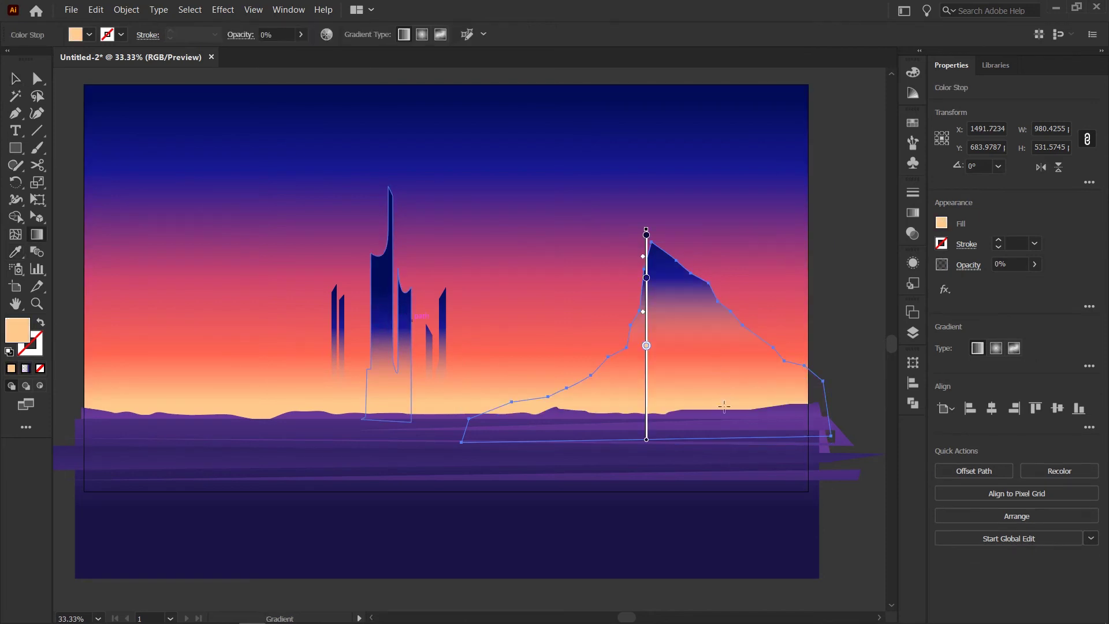
key(shift+v)
click(832, 266)
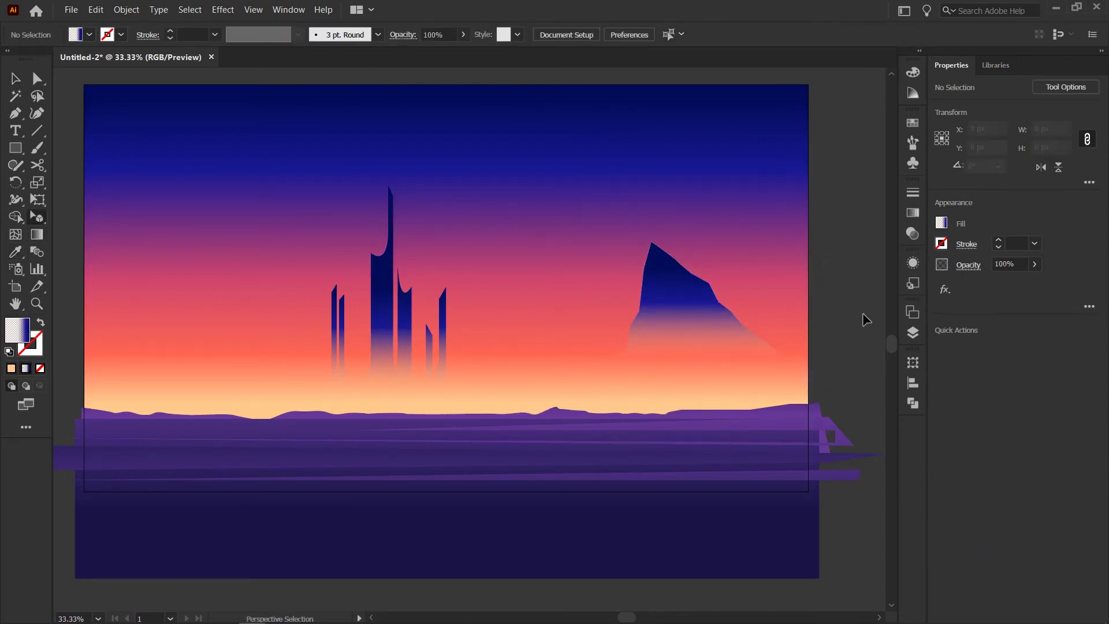
Redraw the mountain's gradient vertically so dark blue fills most of the peak and the fade sits near its base
click(717, 313)
key(g)
drag(725, 484, 706, 298)
key(v)
click(860, 284)
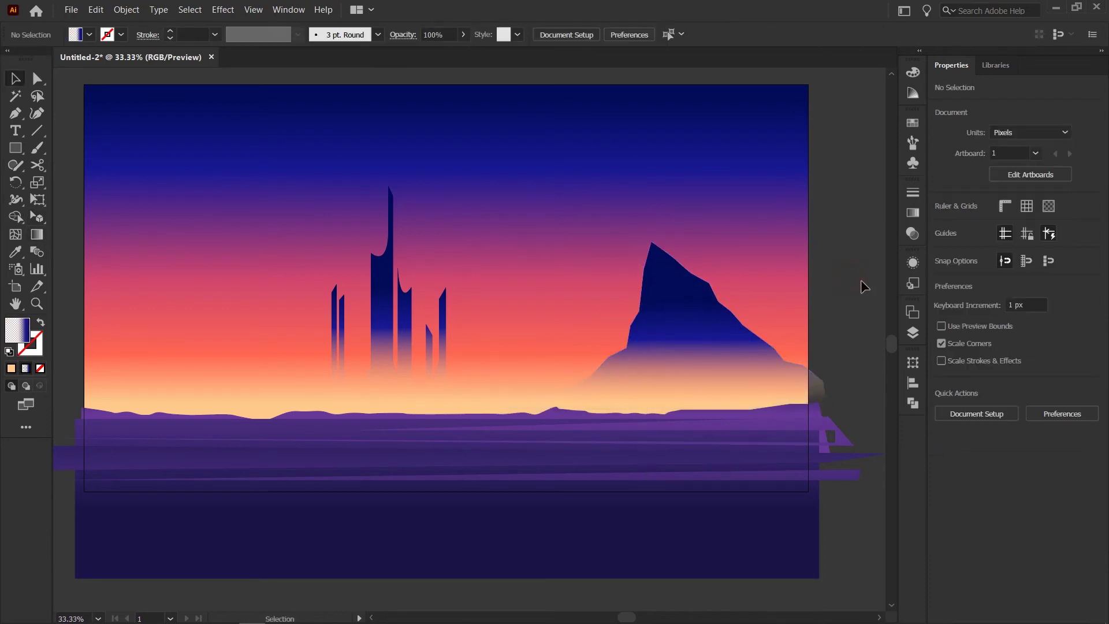
Redraw the gradient of the uneven hill strip along the horizon vertically so the strip becomes dark purple
scroll(861, 280, down, 1)
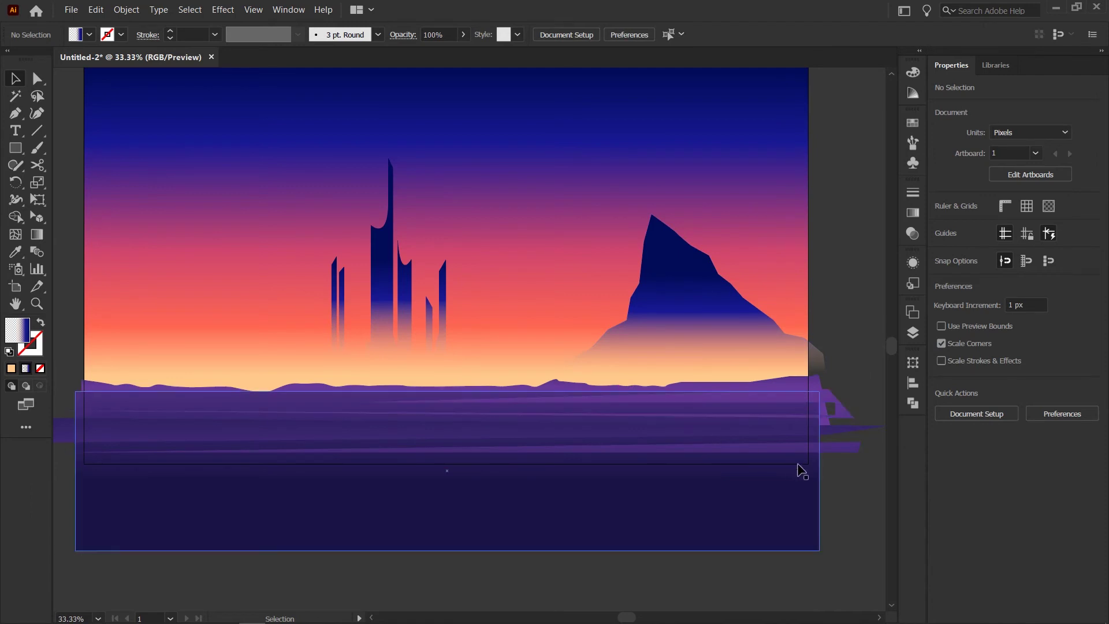
click(567, 388)
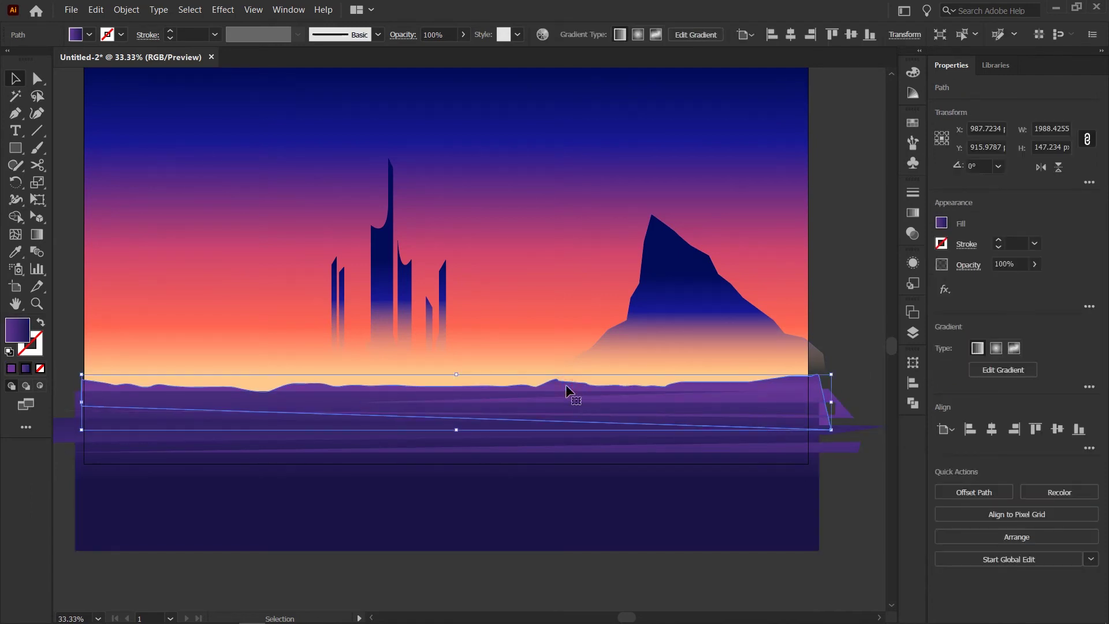
key(u)
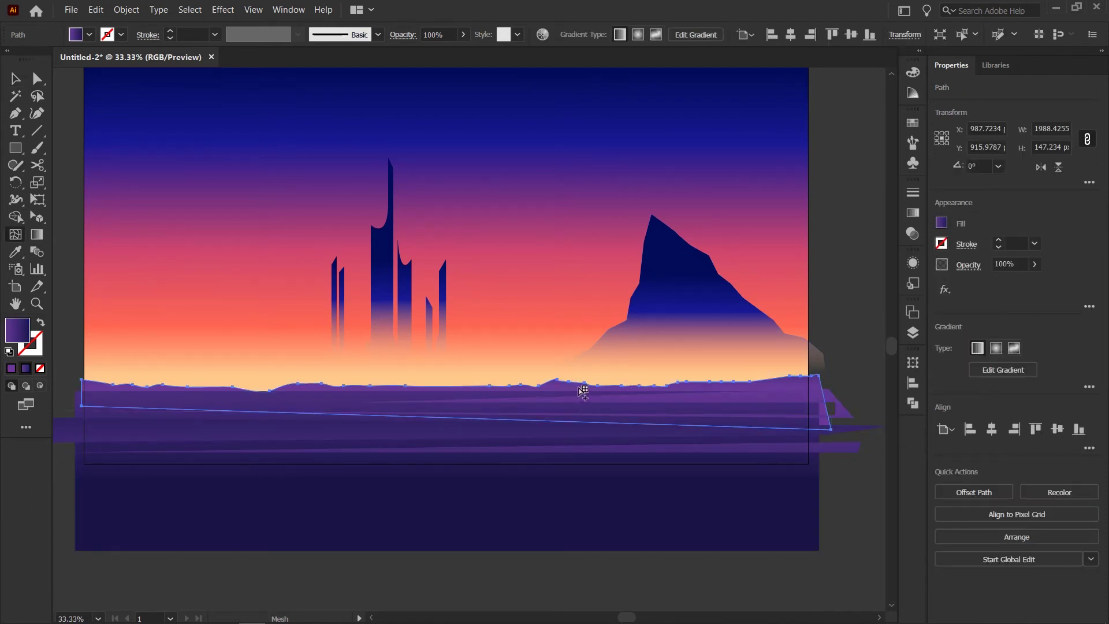
key(g)
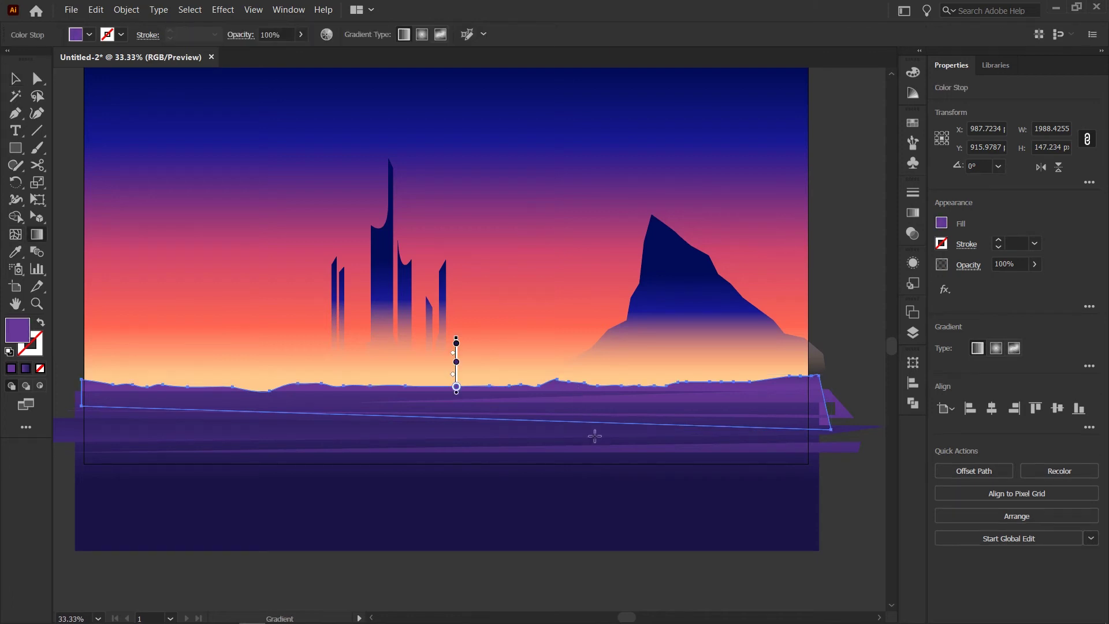
key(v)
key(ctrl+shift+a)
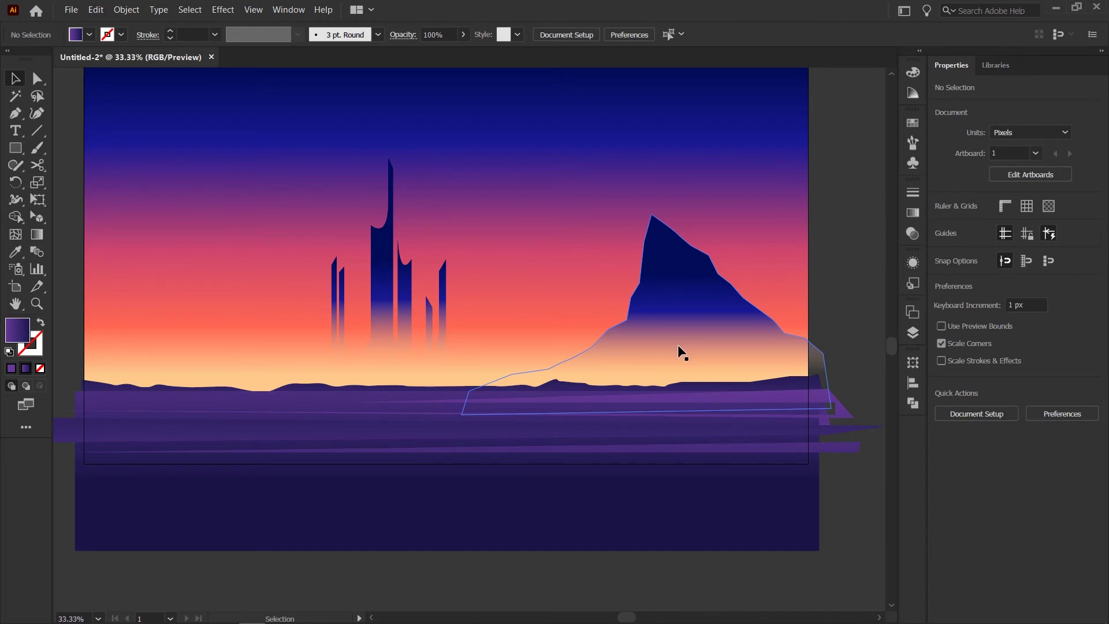
Draw a circle about 790 px in diameter with the Ellipse tool and place it over the sky, resting on the horizon
scroll(523, 322, up, 2)
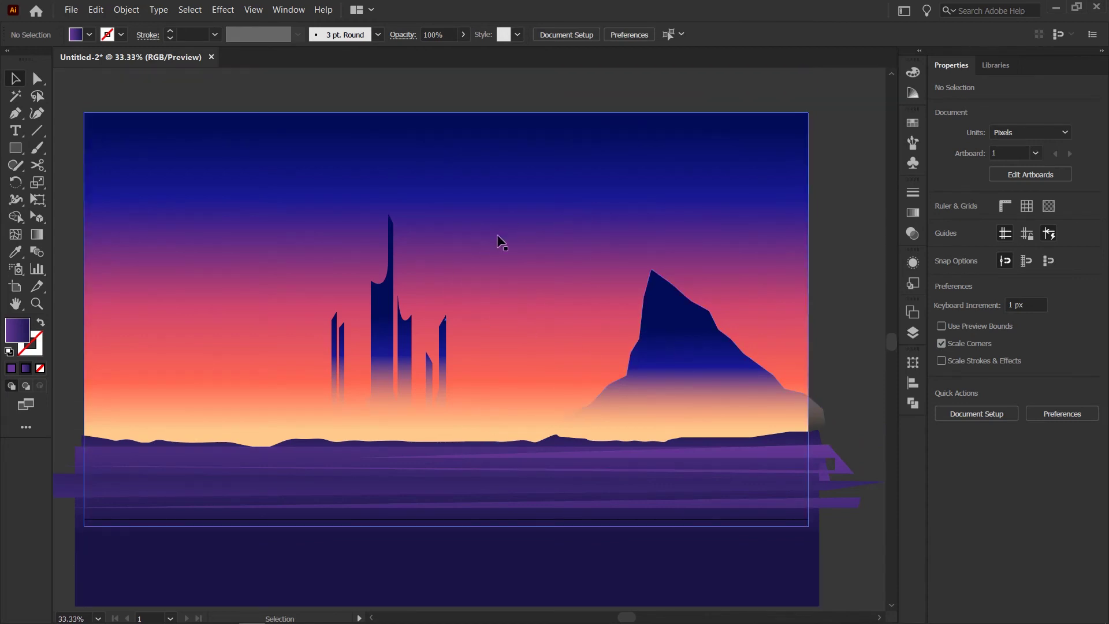
drag(612, 439, 738, 371)
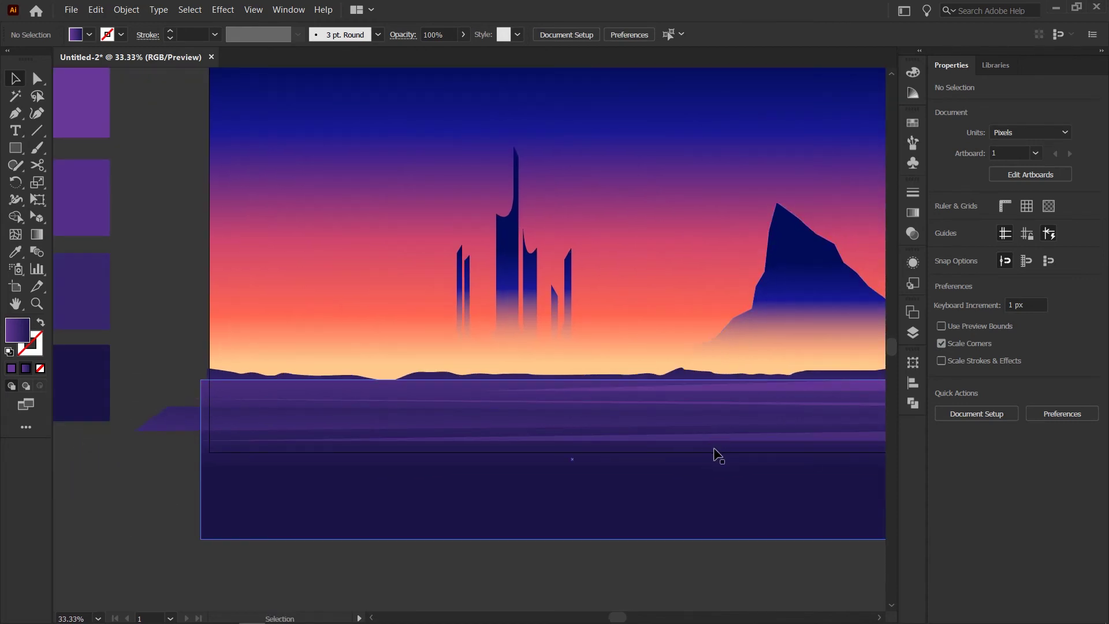
drag(718, 432, 646, 423)
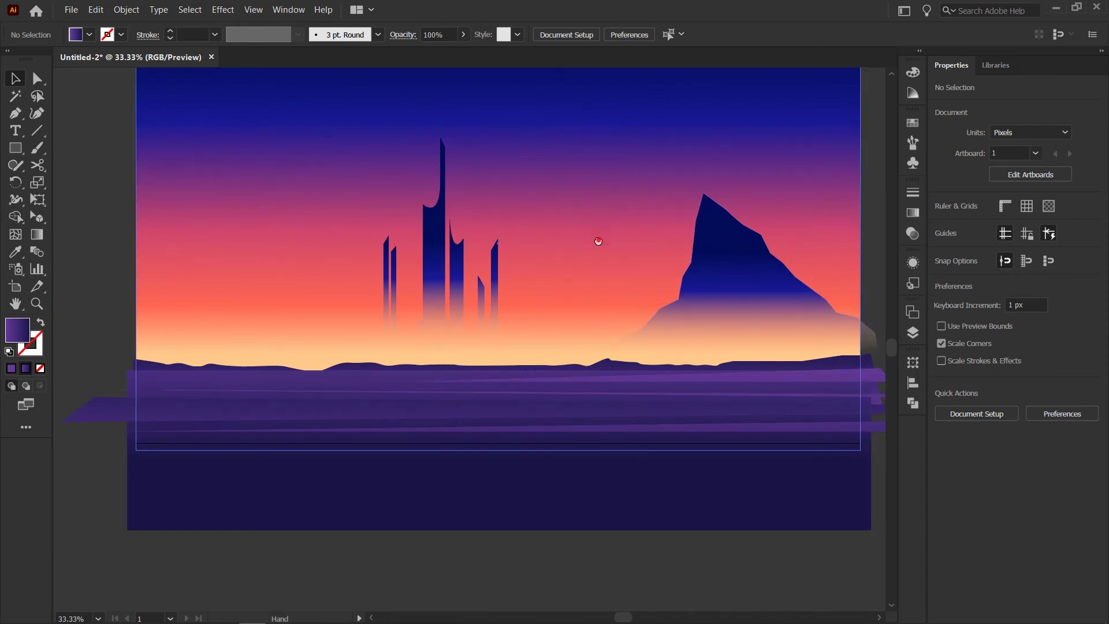
drag(545, 272, 508, 366)
key(l)
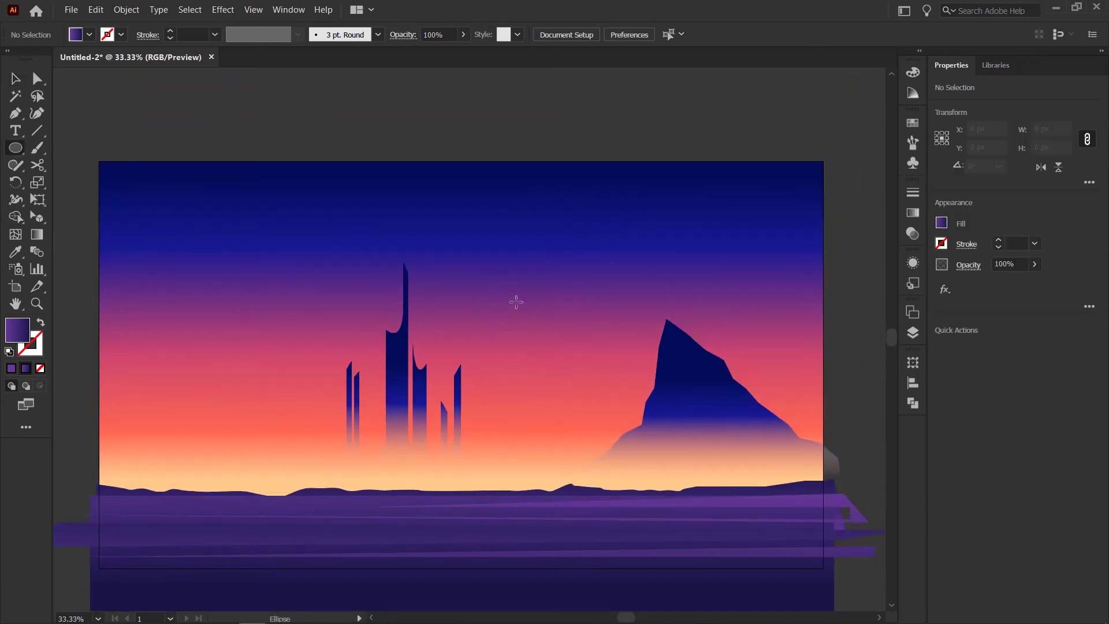
drag(517, 304, 663, 355)
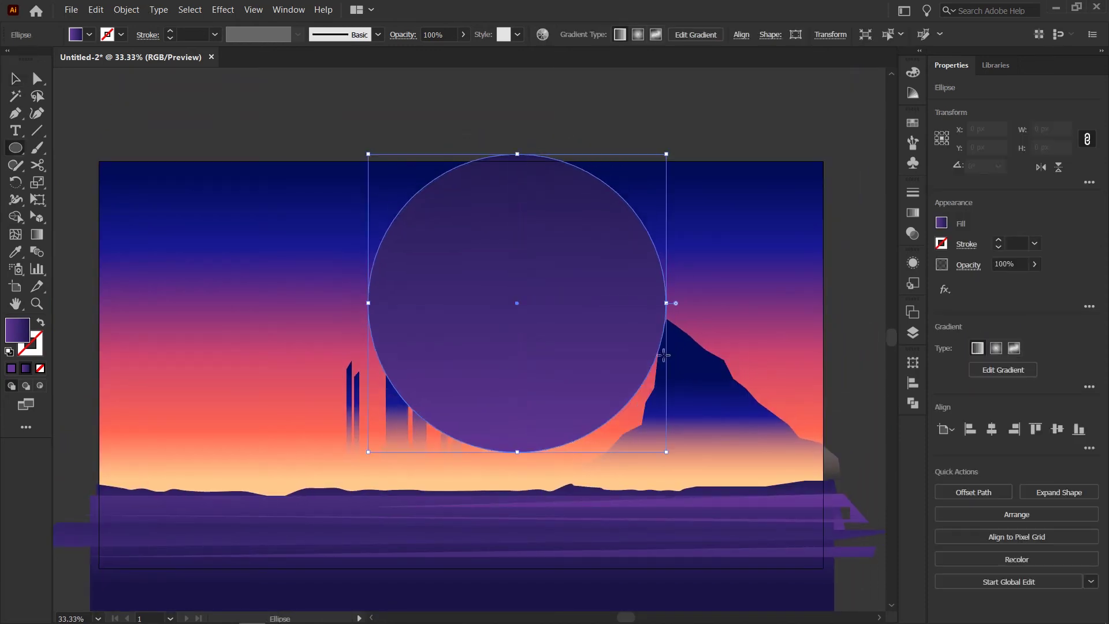
key(v)
drag(604, 302, 608, 339)
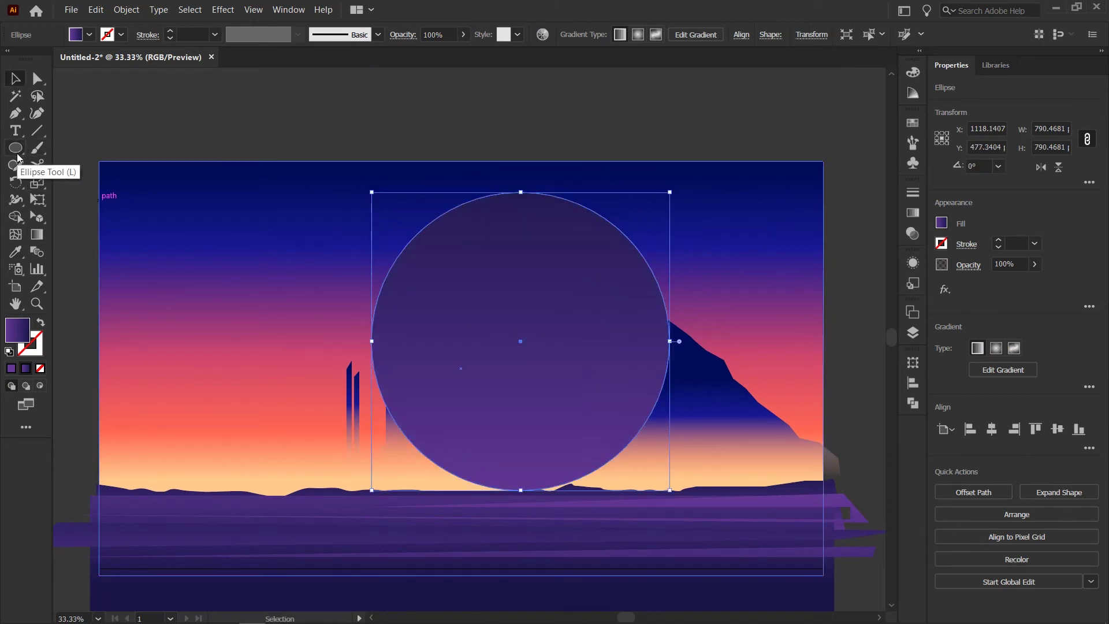
Sample the sky's sunset gradient onto the circle with the Eyedropper
click(420, 134)
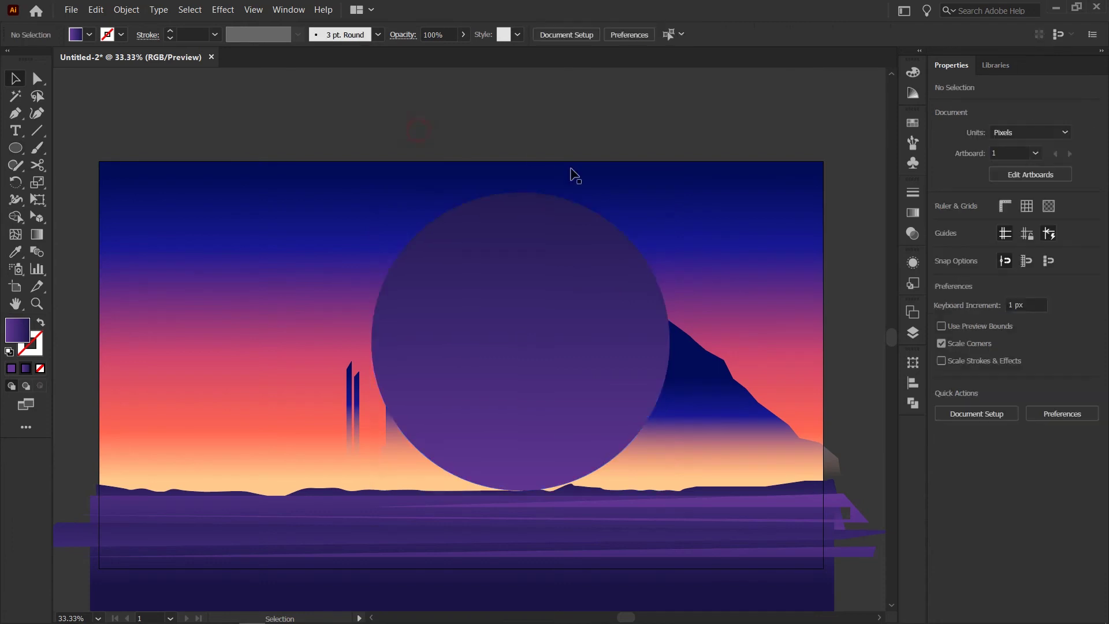
click(532, 317)
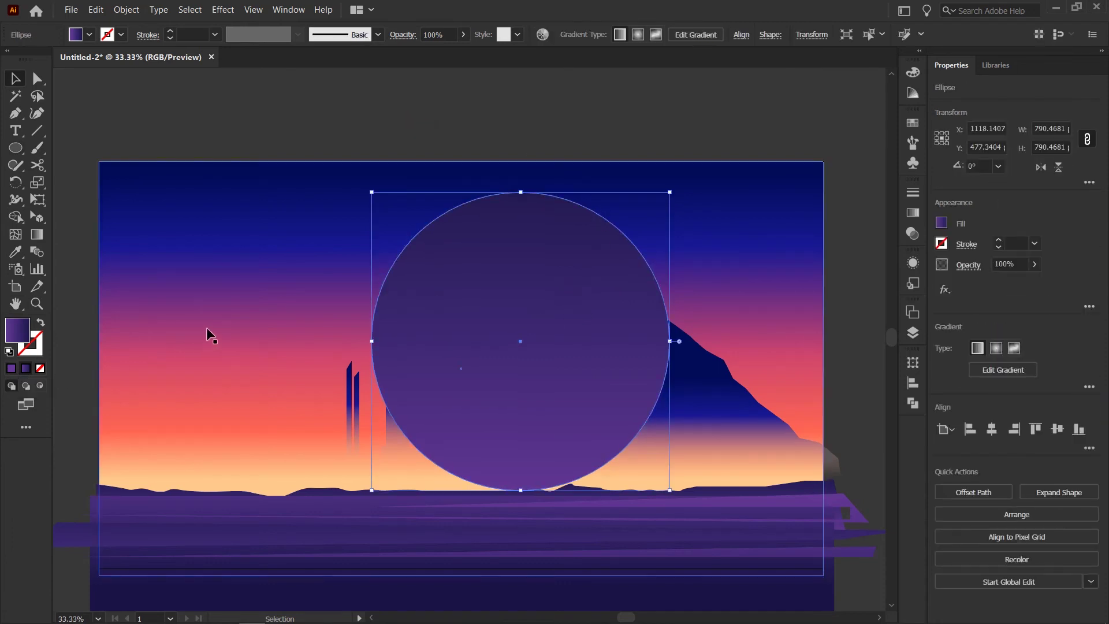
key(i)
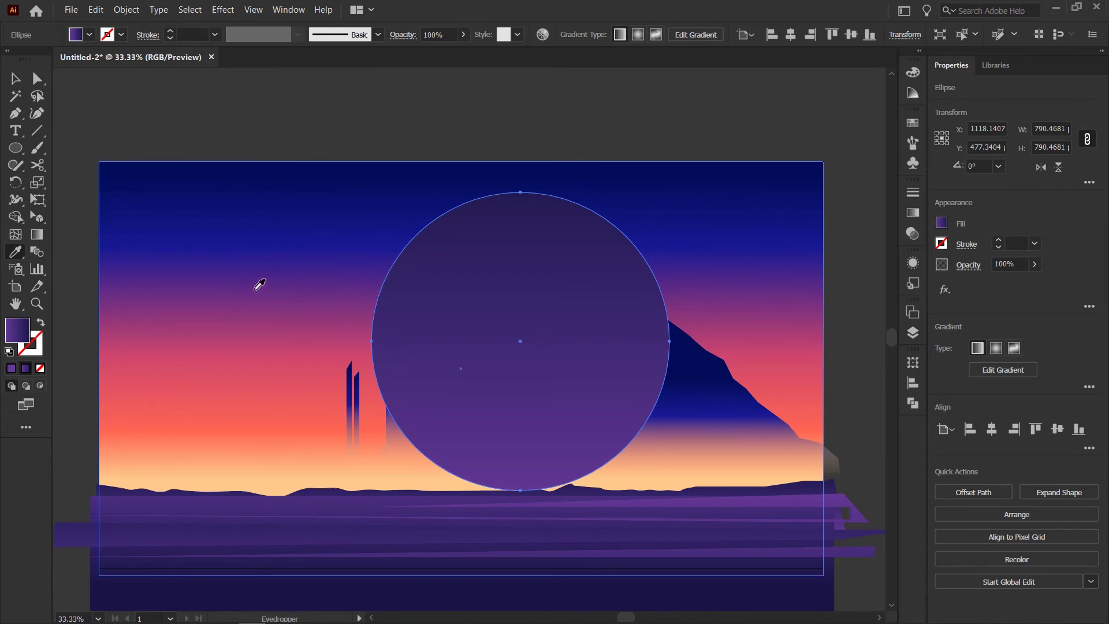
click(256, 288)
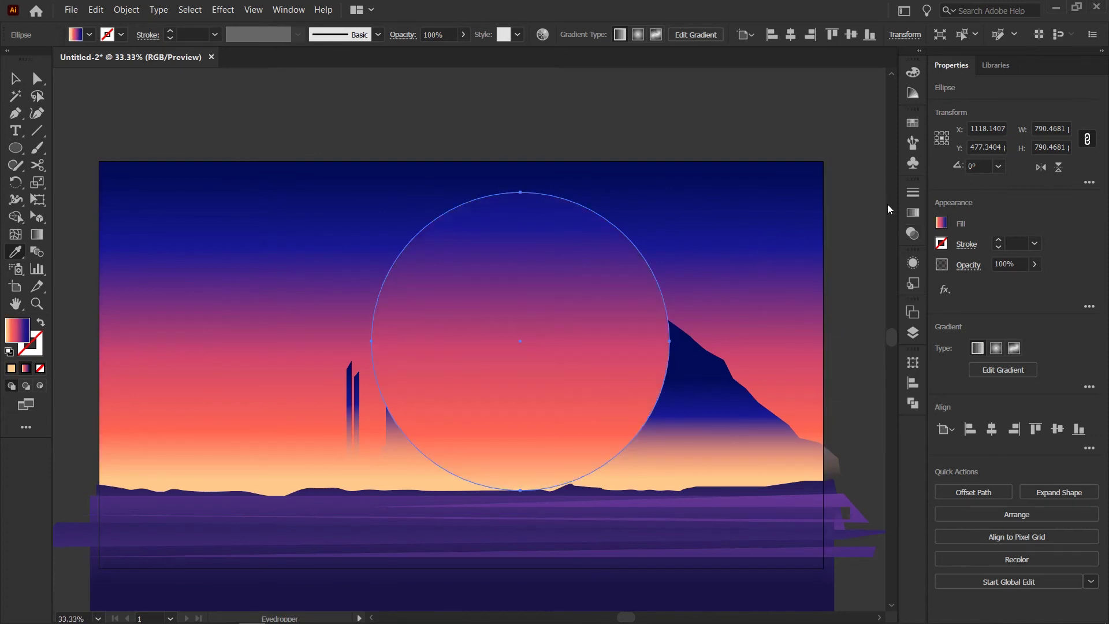
Delete the three middle color stops from the circle's gradient, keeping peach and dark blue, and move the peach stop to 0%
click(913, 214)
click(801, 323)
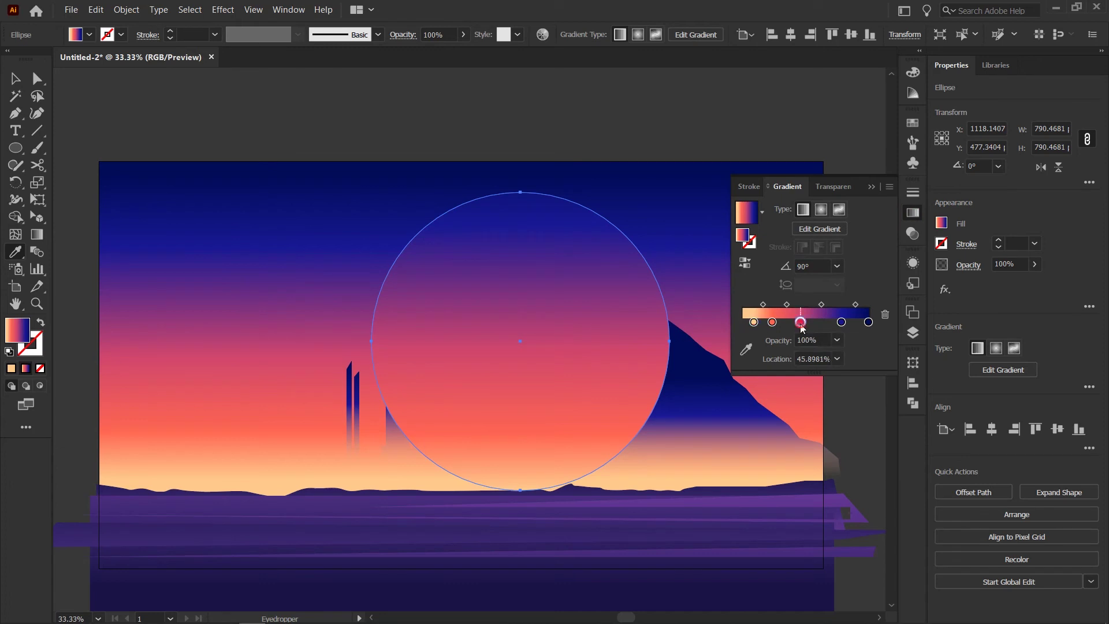
click(886, 314)
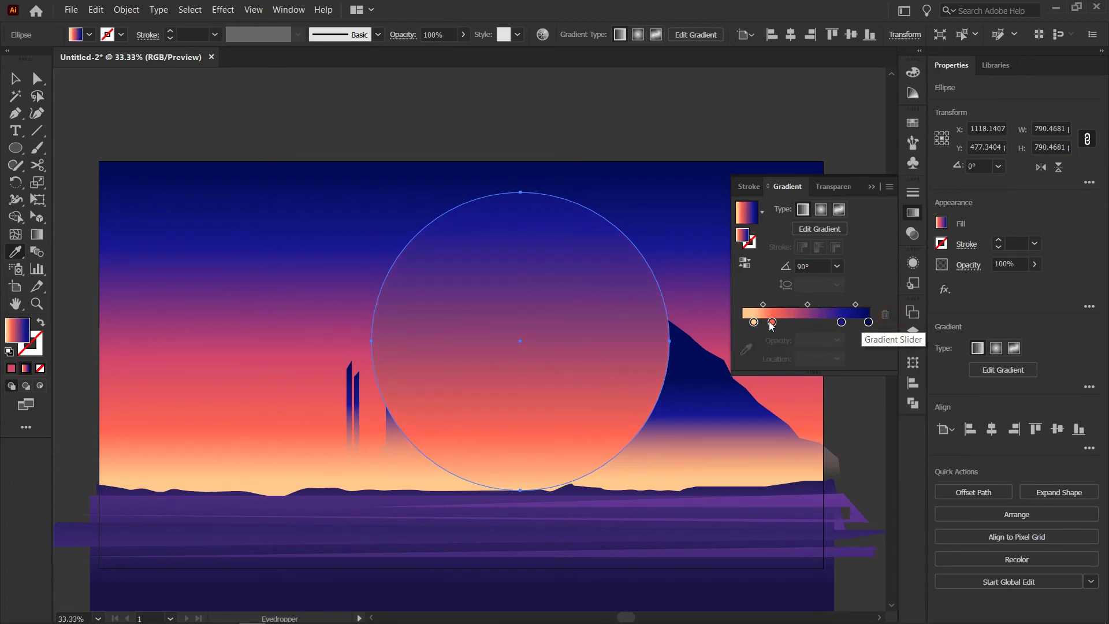
click(885, 316)
drag(841, 322, 817, 322)
click(885, 315)
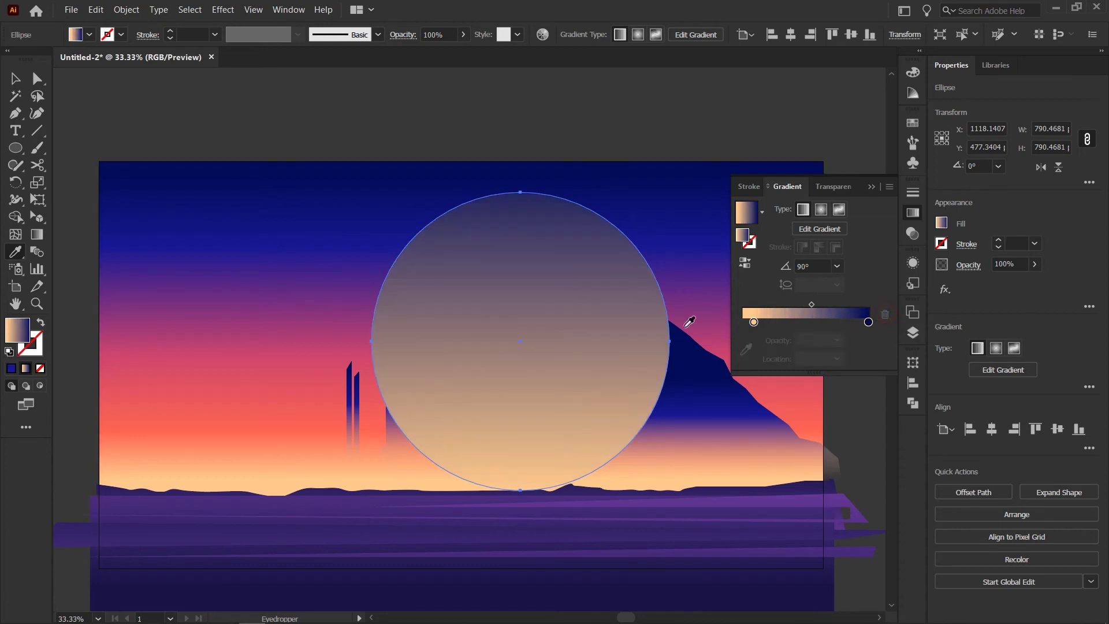
drag(754, 322, 729, 324)
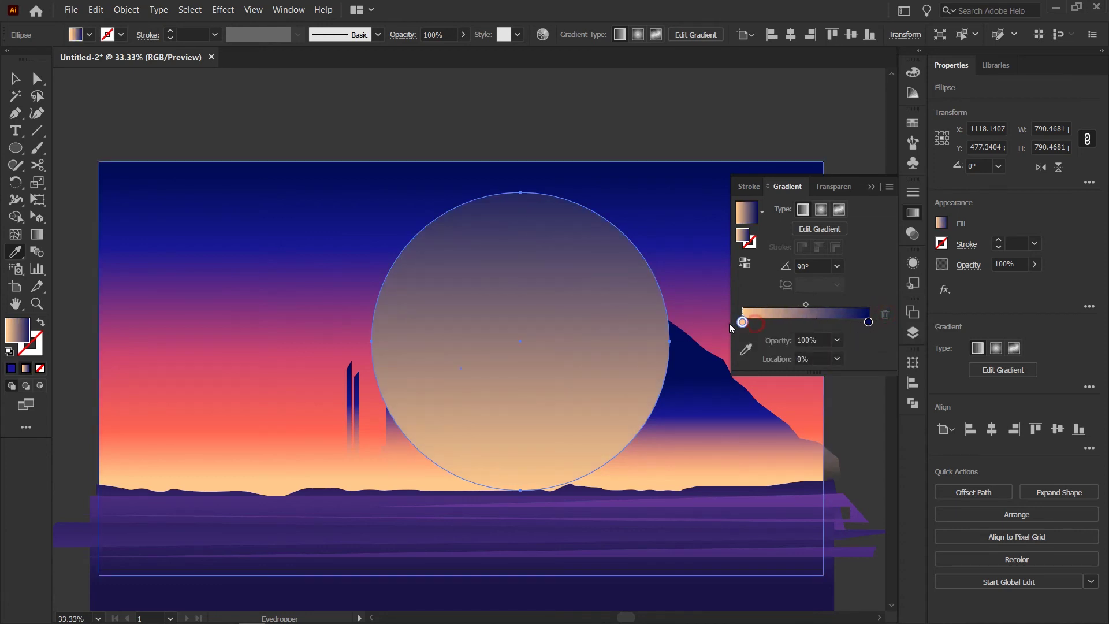
Change the circle's gradient to radial and redraw it from left of the circle's center toward its lower-right edge
click(821, 209)
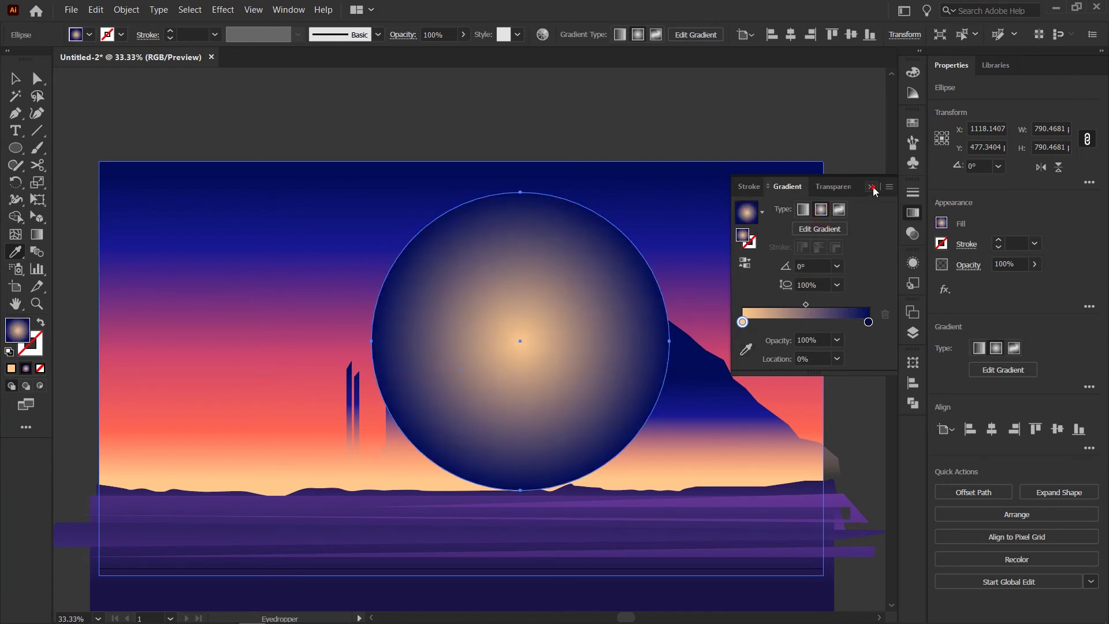
click(872, 188)
click(38, 239)
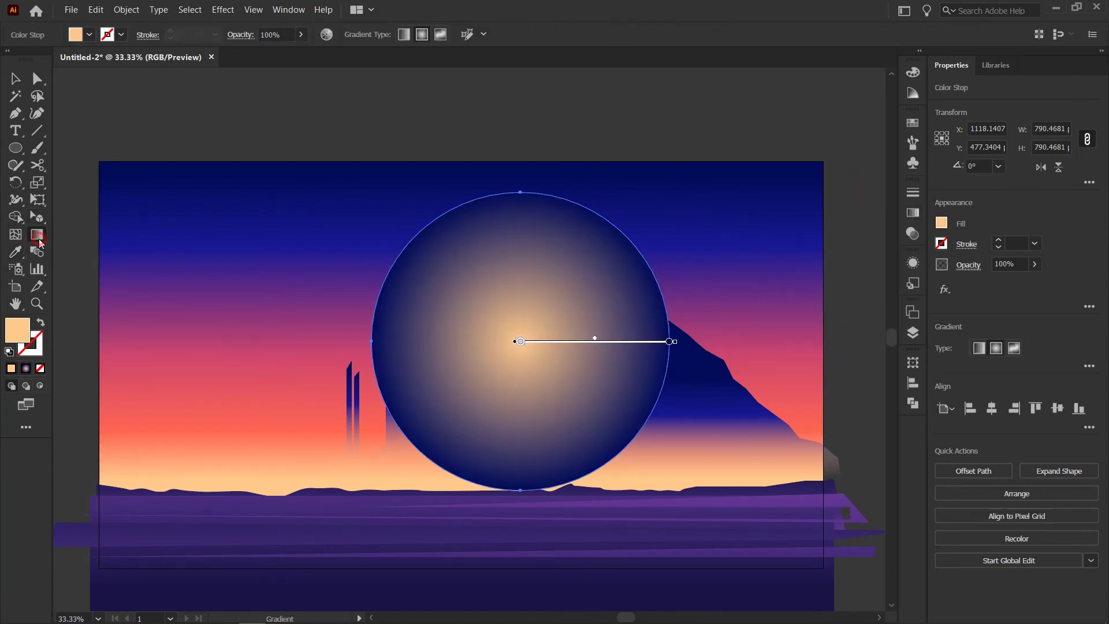
drag(553, 303, 745, 361)
drag(472, 354, 648, 425)
Reverse the radial gradient with its midpoint at 87%, and redraw it so the peach glow follows the circle's right edge
click(913, 213)
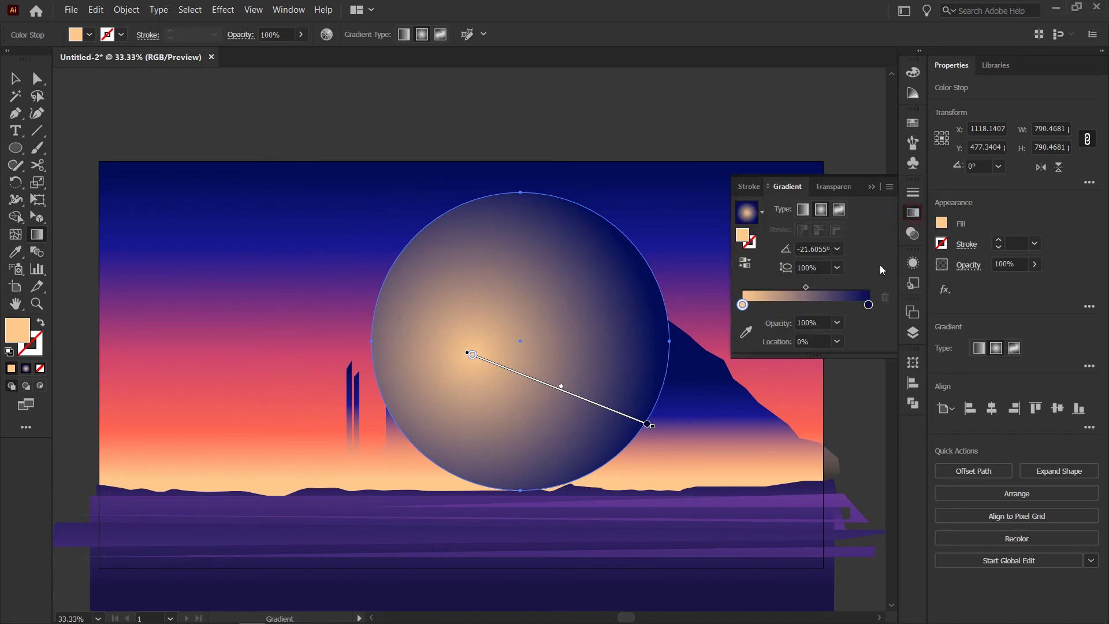
click(745, 262)
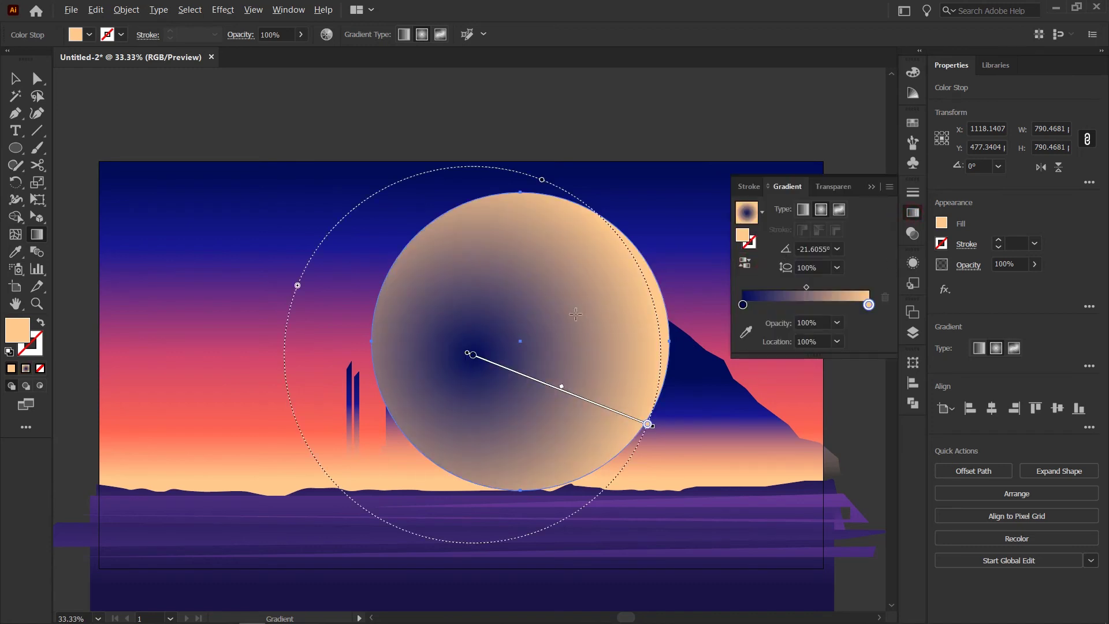
drag(576, 314, 717, 365)
drag(507, 331, 726, 426)
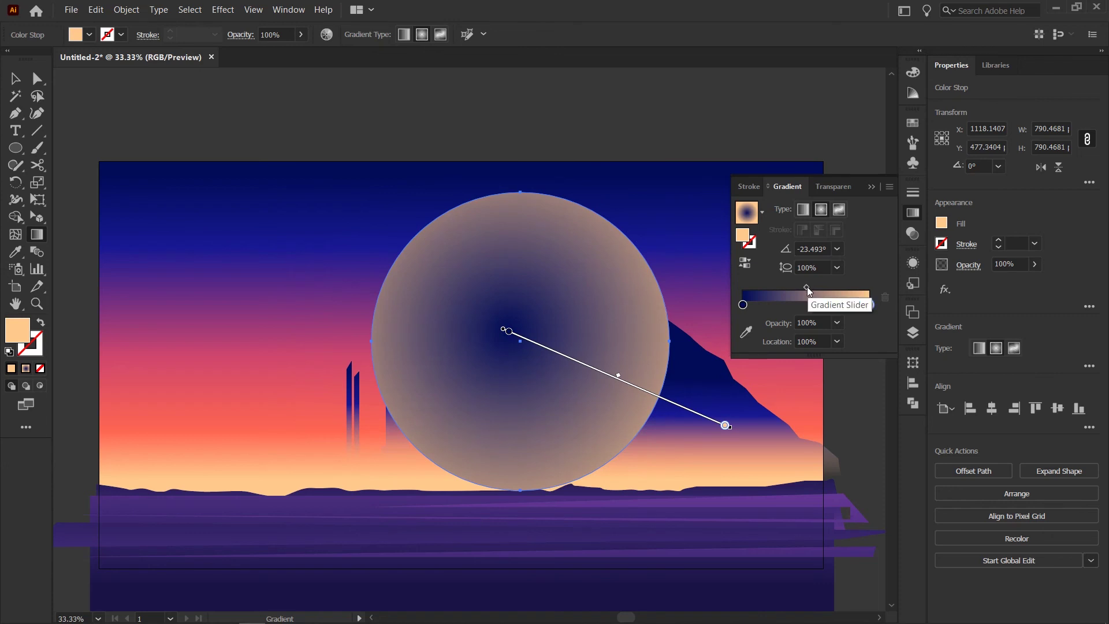
drag(807, 289, 853, 286)
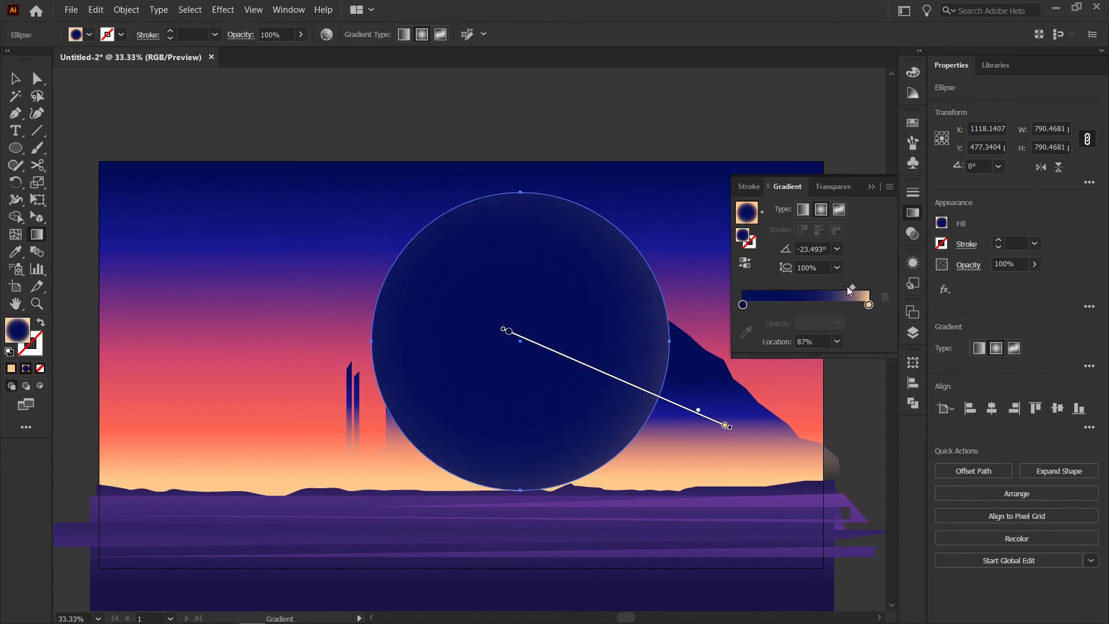
drag(468, 366, 699, 415)
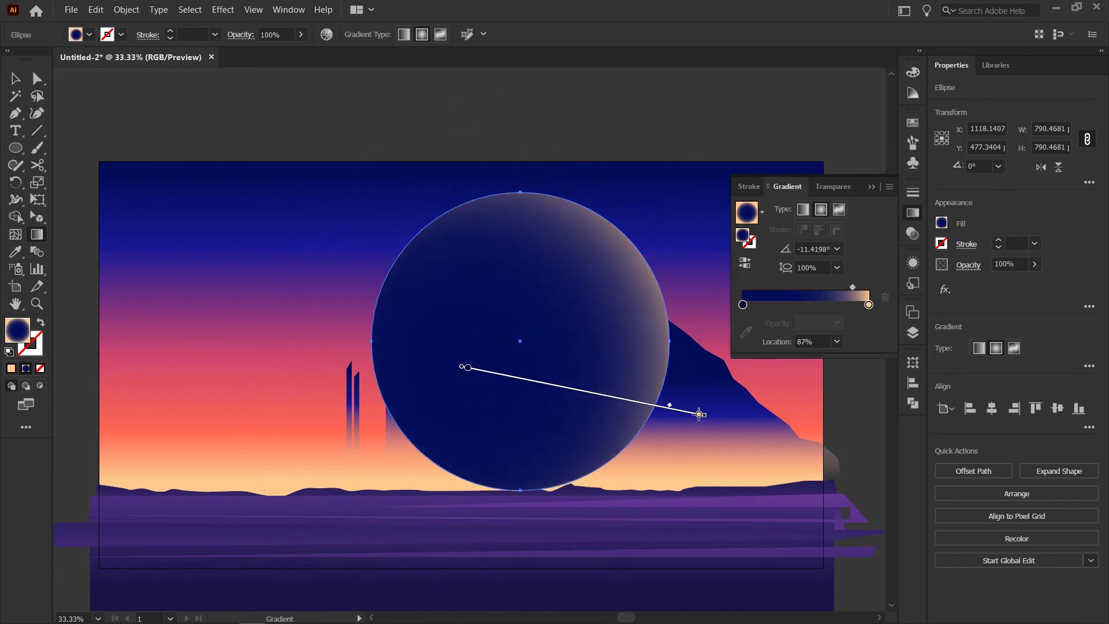
Set the opacity of the gradient's dark blue stop to 0% so only the circle's glowing rim is filled
click(743, 305)
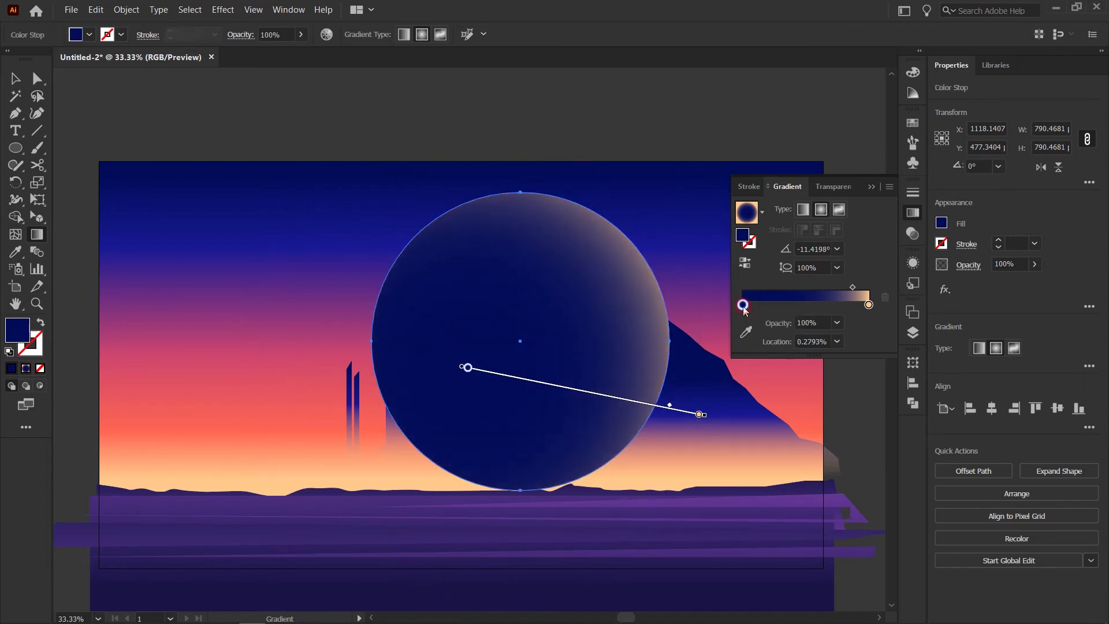
click(837, 324)
click(849, 337)
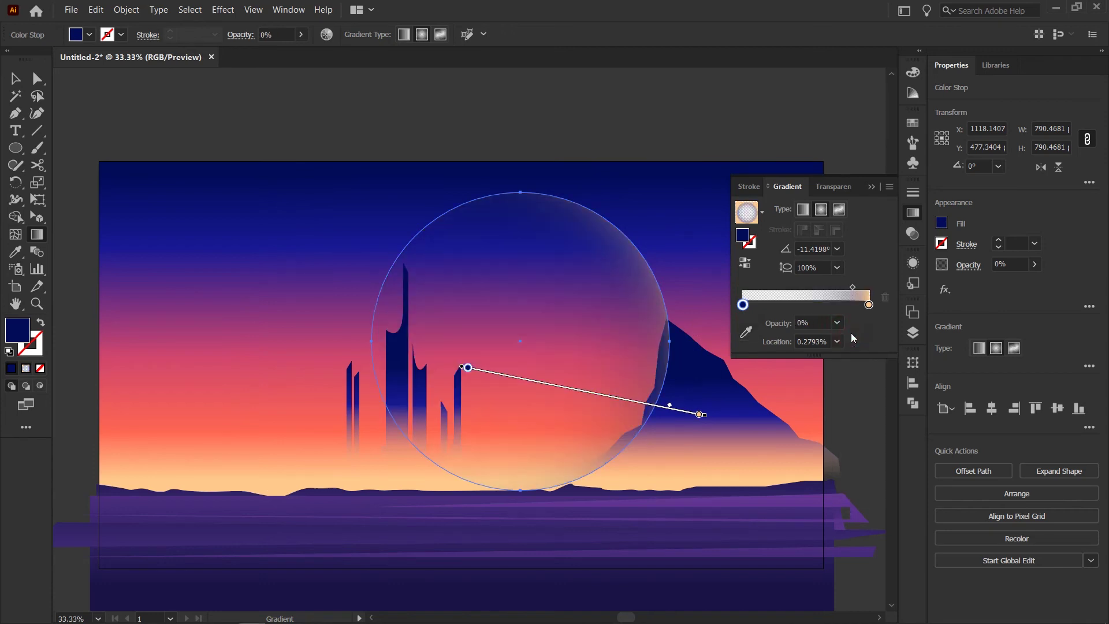
click(871, 186)
key(v)
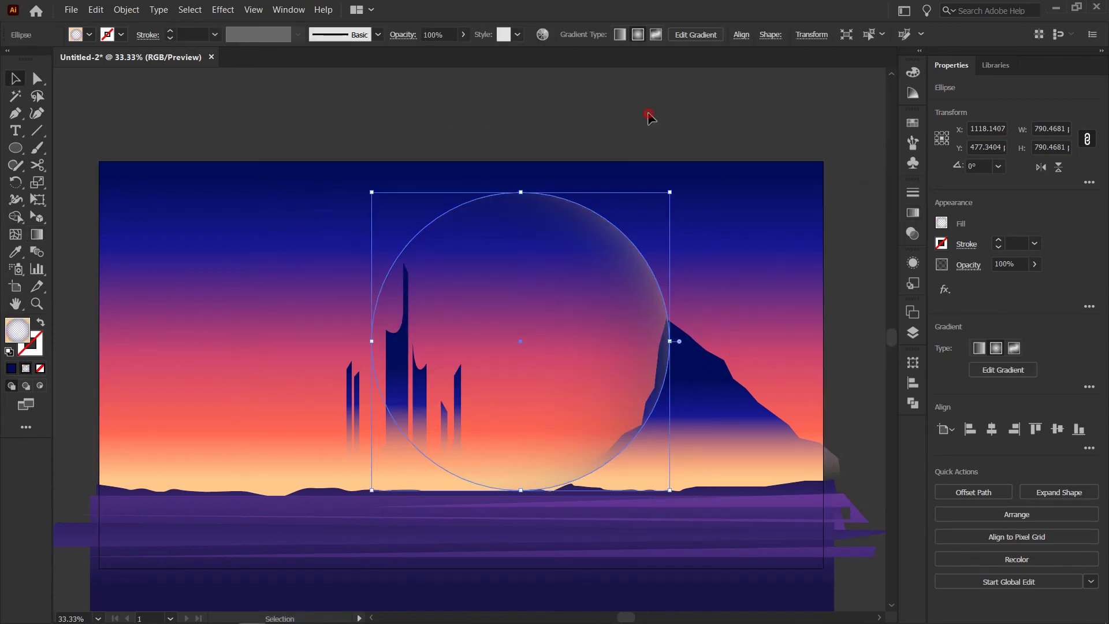
click(649, 116)
Move the circle up and to the left, and arrange it directly in front of the sky, behind the towers and mountain
drag(640, 308, 608, 280)
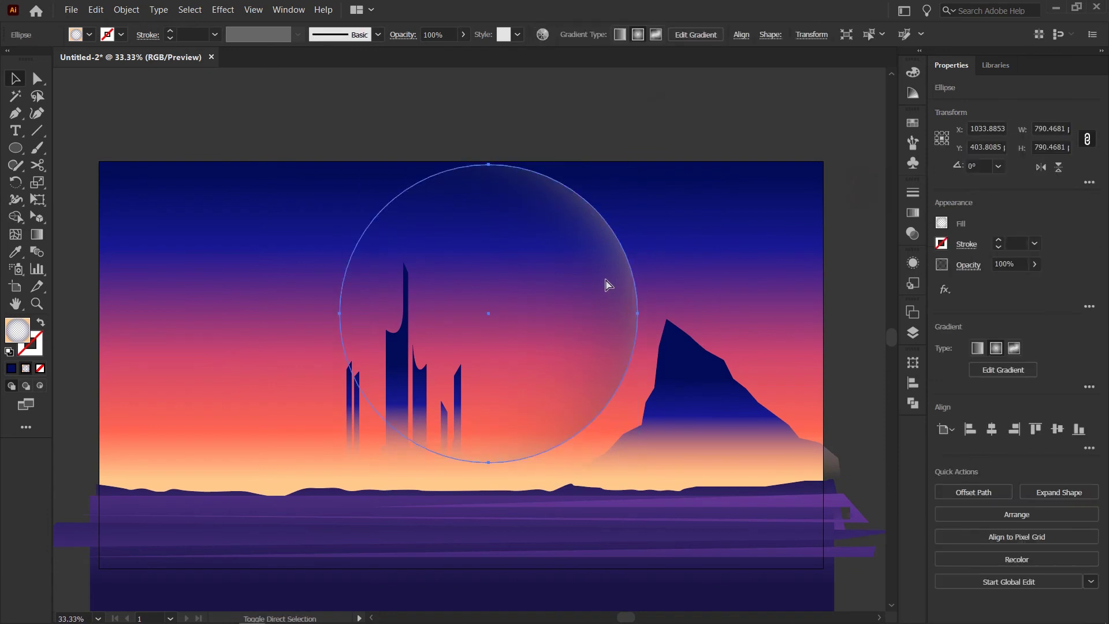
key(ctrl+shift+[)
key(ctrl+])
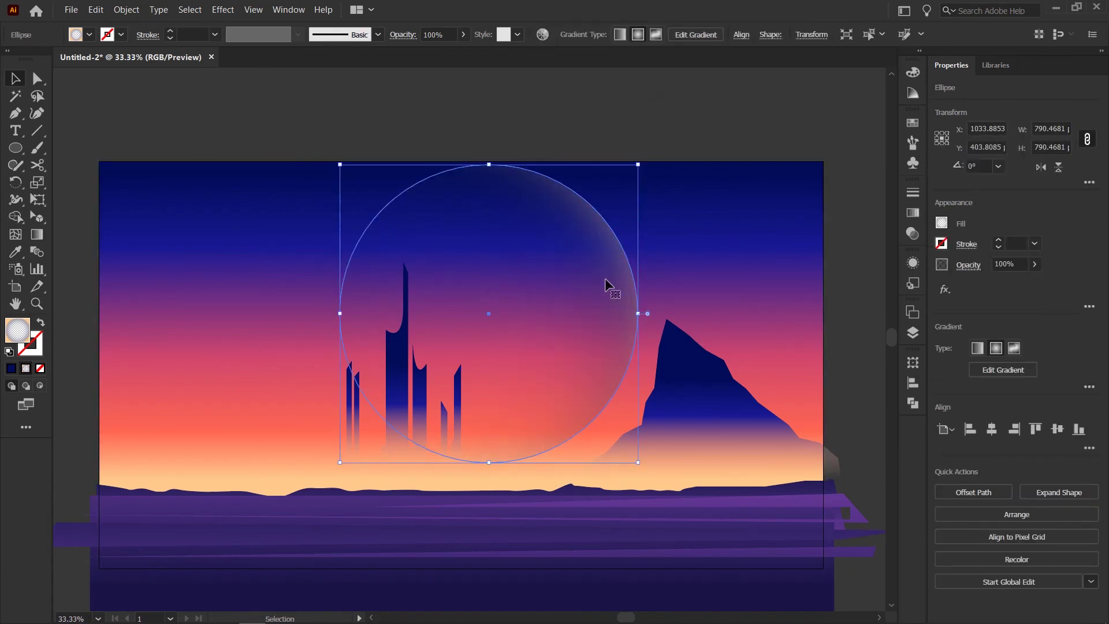
click(586, 119)
Redraw the circle's radial gradient to reposition its peach glow, and move the circle slightly higher in the sky
click(601, 287)
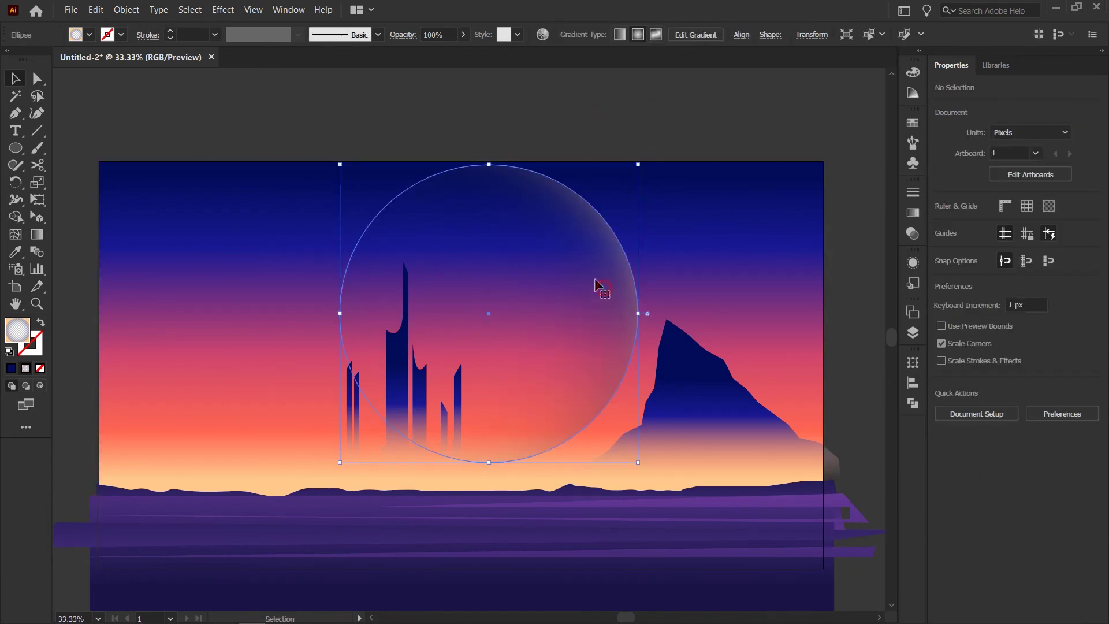
key(g)
drag(438, 299, 601, 180)
drag(445, 195, 695, 292)
key(v)
click(616, 120)
drag(594, 371, 580, 331)
key(g)
drag(445, 265, 596, 358)
key(v)
Enlarge the circle and move it partly above the sky's upper edge, with its glow running along the bottom rim
drag(632, 118, 682, 202)
drag(601, 278, 591, 239)
drag(673, 163, 720, 373)
drag(604, 366, 604, 310)
click(755, 115)
Bring the sky rectangle forward one level so it lies in front of the circle
drag(722, 223, 691, 249)
click(696, 280)
key(a)
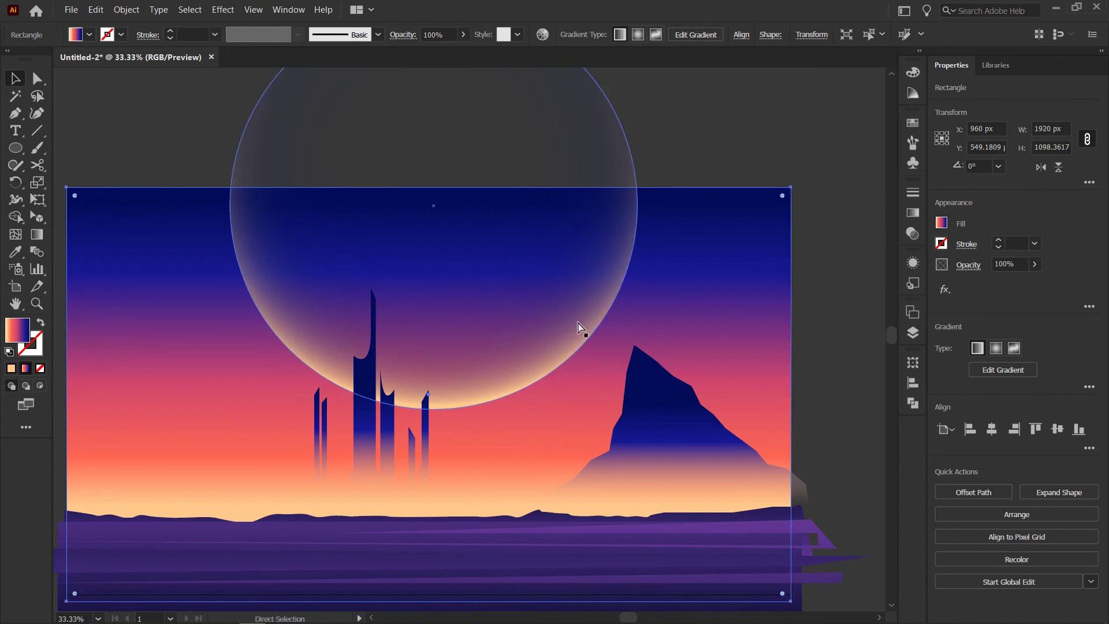
key(ctrl+bracketright)
key(v)
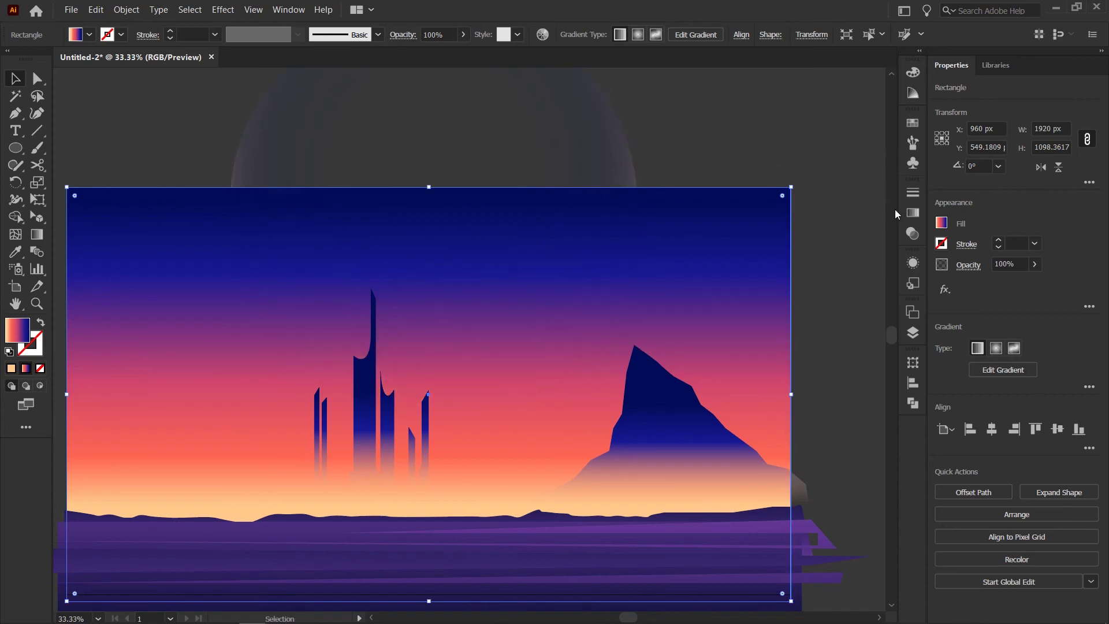
Set the opacity of the sky gradient's pink colour stop to 10% and its coral stop to 0%
click(912, 214)
click(800, 322)
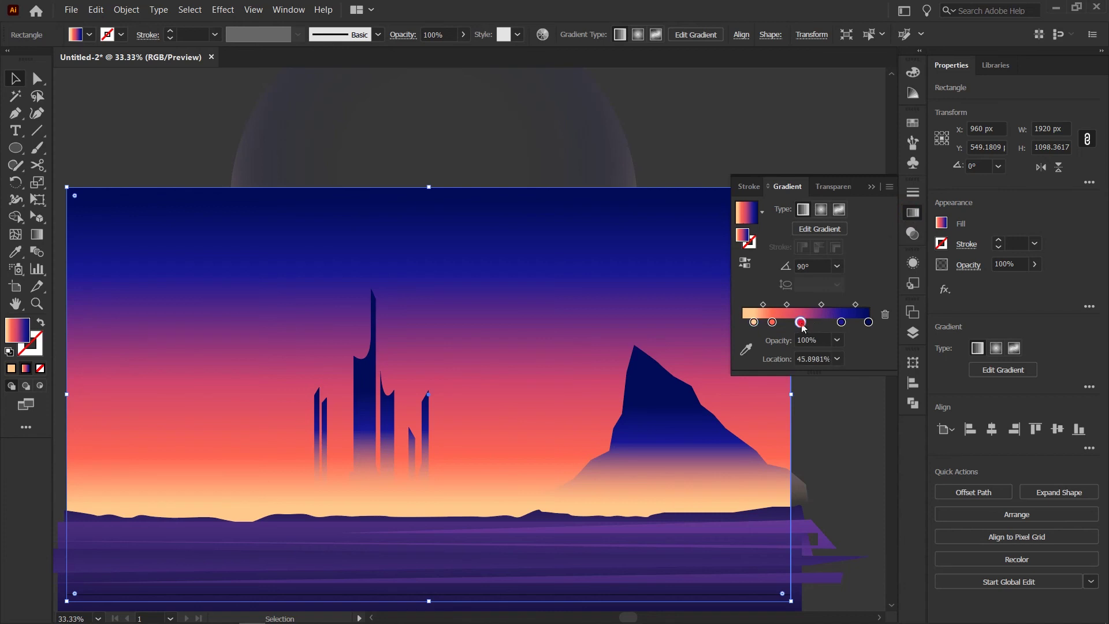
click(836, 340)
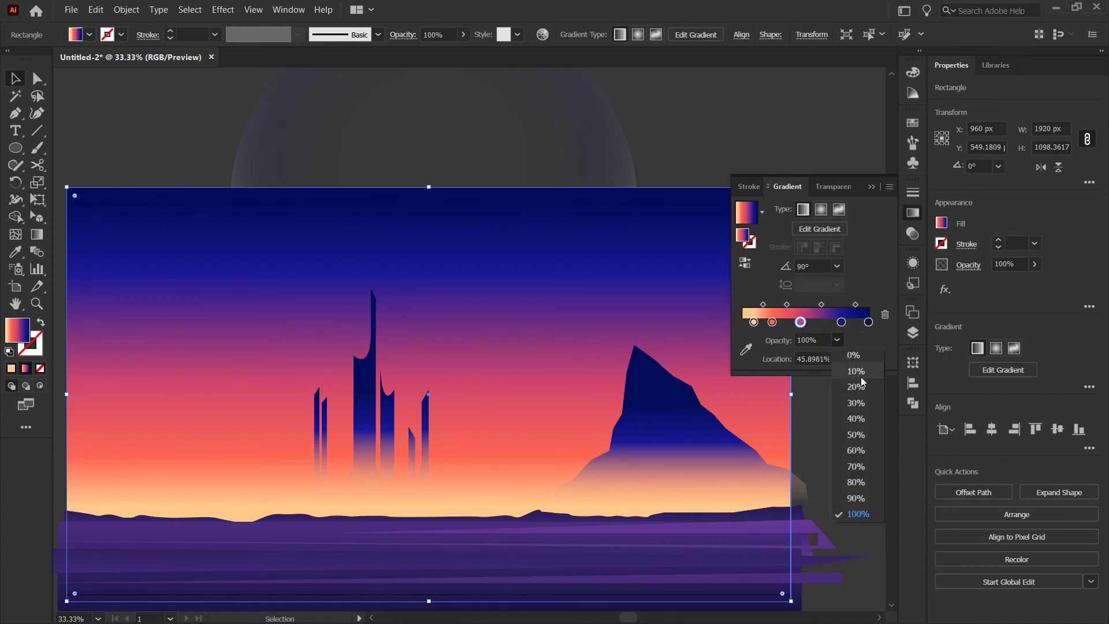
click(856, 371)
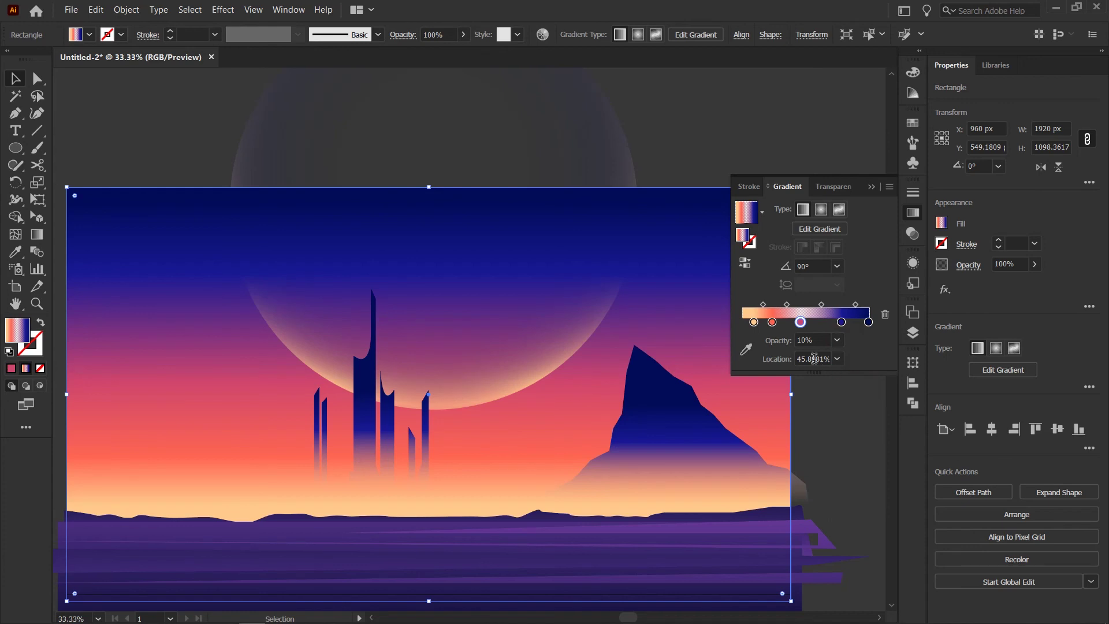
click(772, 324)
click(839, 341)
click(858, 358)
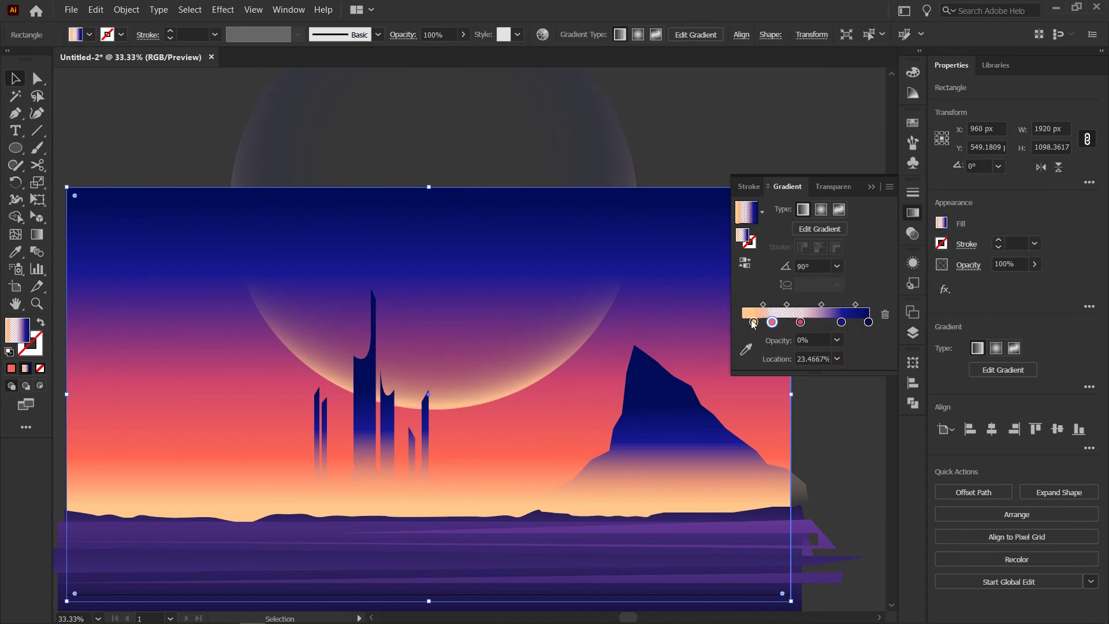
click(754, 322)
click(837, 341)
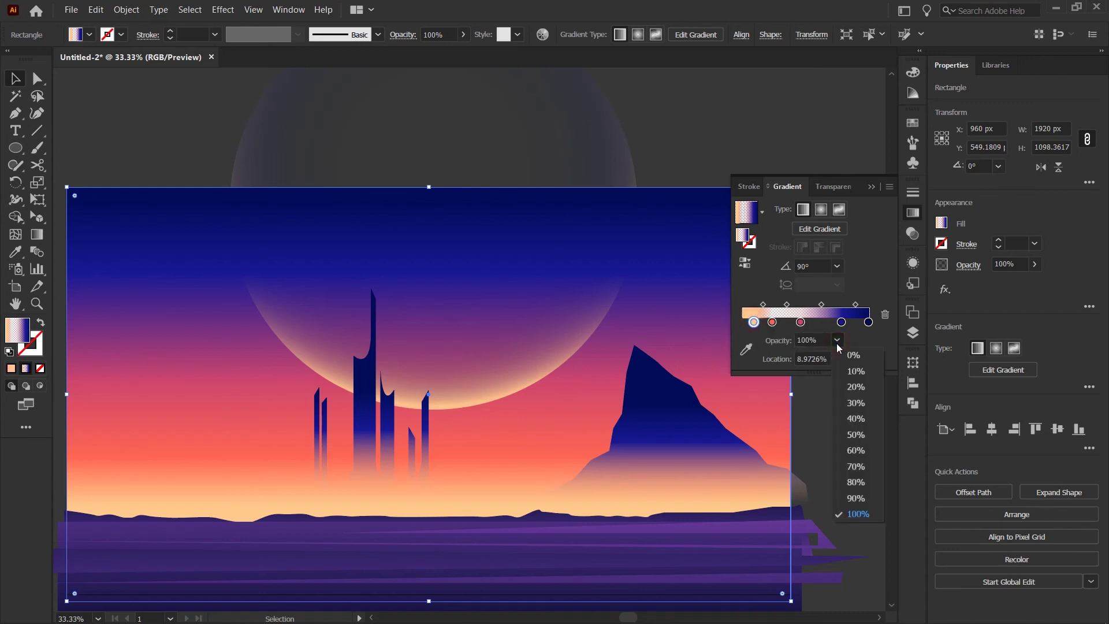
click(871, 277)
Set the opacity of the sky gradient's medium blue colour stop to 50%
click(842, 322)
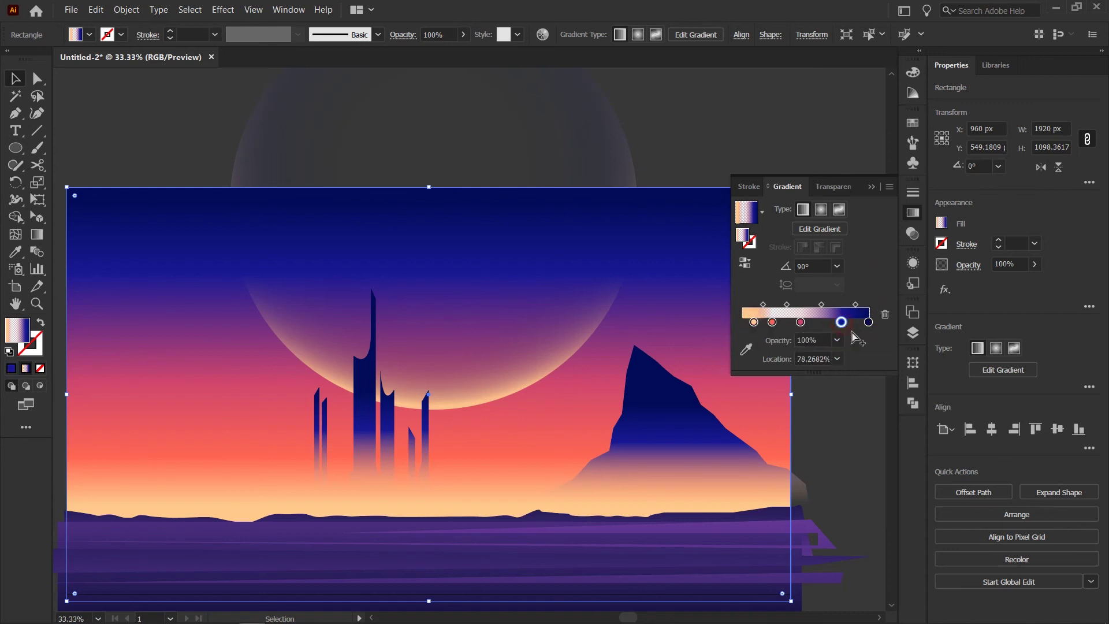
click(838, 340)
click(853, 435)
click(868, 327)
click(867, 187)
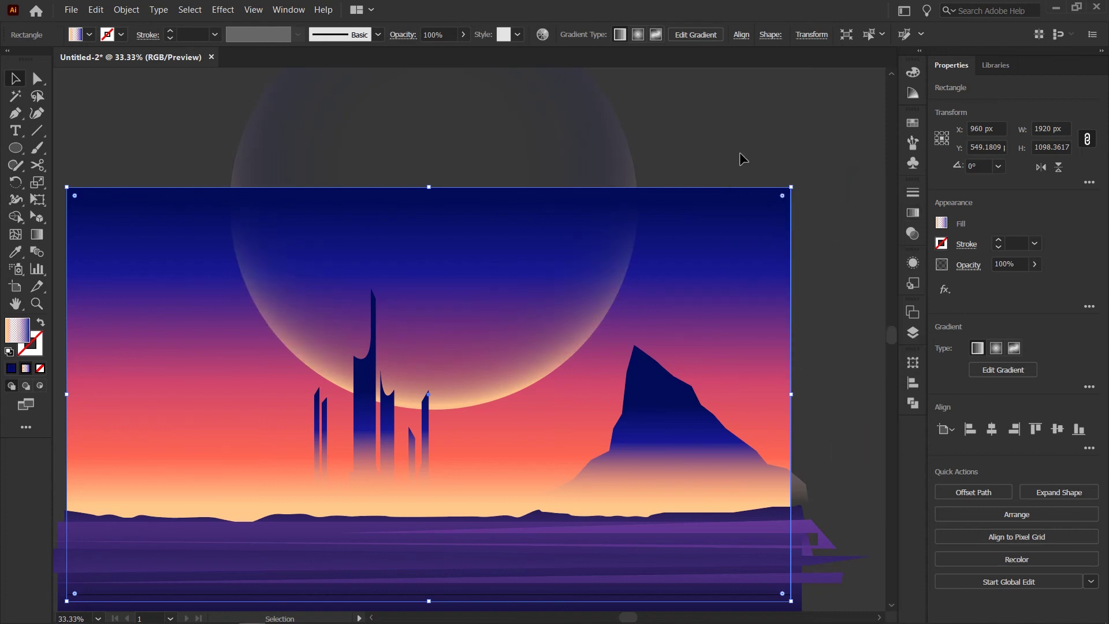
Redraw the sky's gradient vertically, starting slightly below the sky rectangle and ending near its upper edge, and deselect it
click(741, 157)
click(706, 327)
key(g)
mouse_move(556, 582)
mouse_down()
mouse_move(573, 213)
mouse_move(590, 239)
mouse_up()
drag(641, 580, 639, 252)
drag(755, 342, 795, 225)
drag(632, 526, 632, 88)
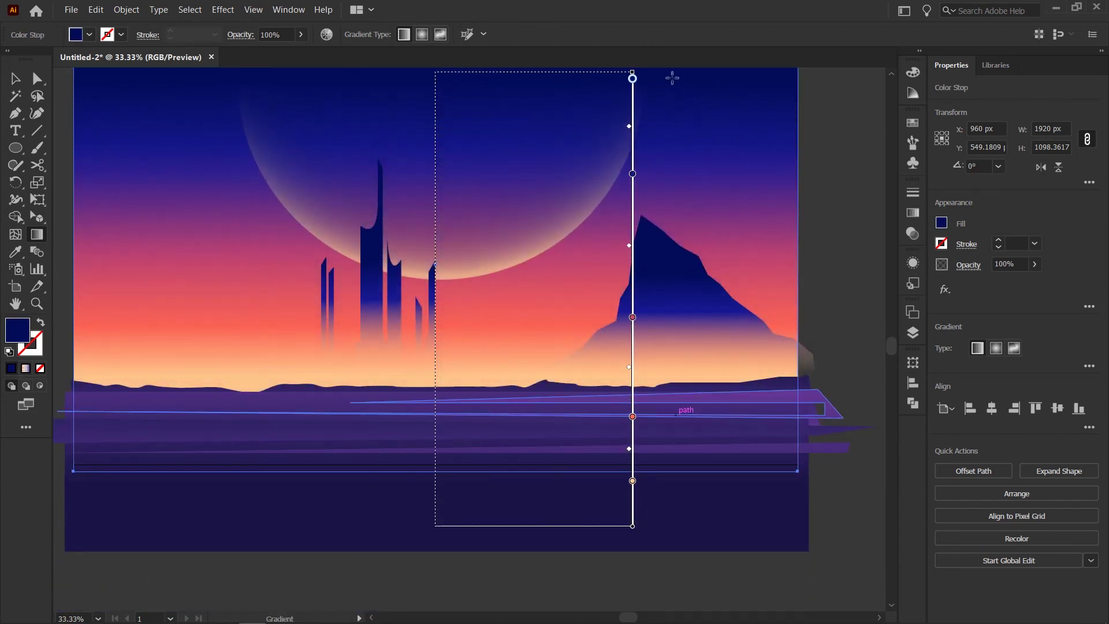
key(v)
scroll(768, 387, up, 2)
key(ctrl+shift+a)
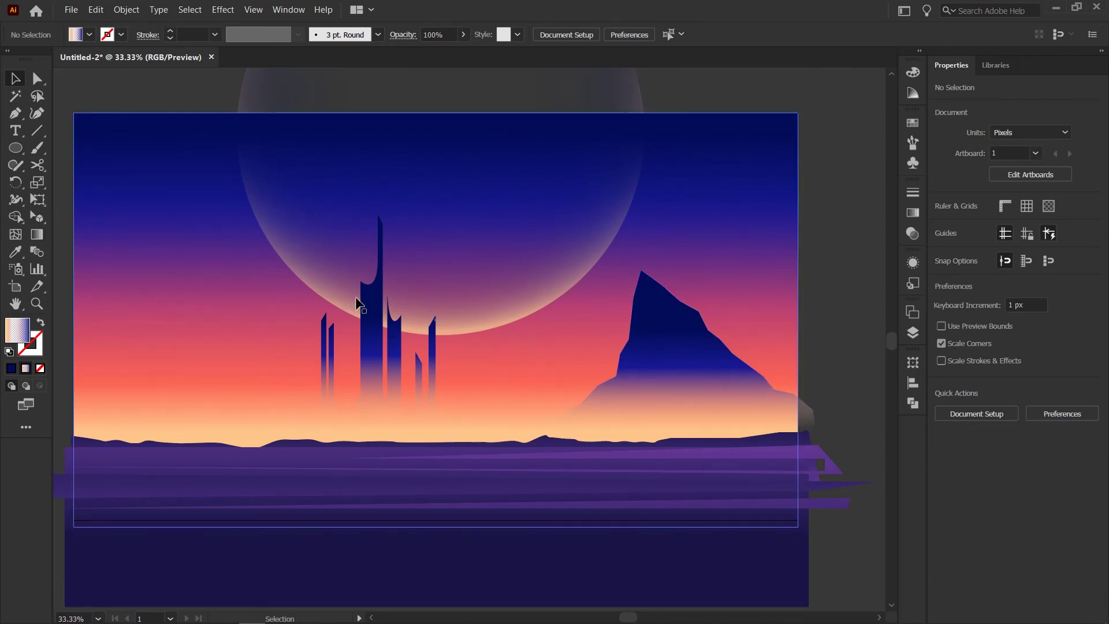
Reshape the tower just right of the central spire by lowering the anchor point at its upper right corner
click(395, 341)
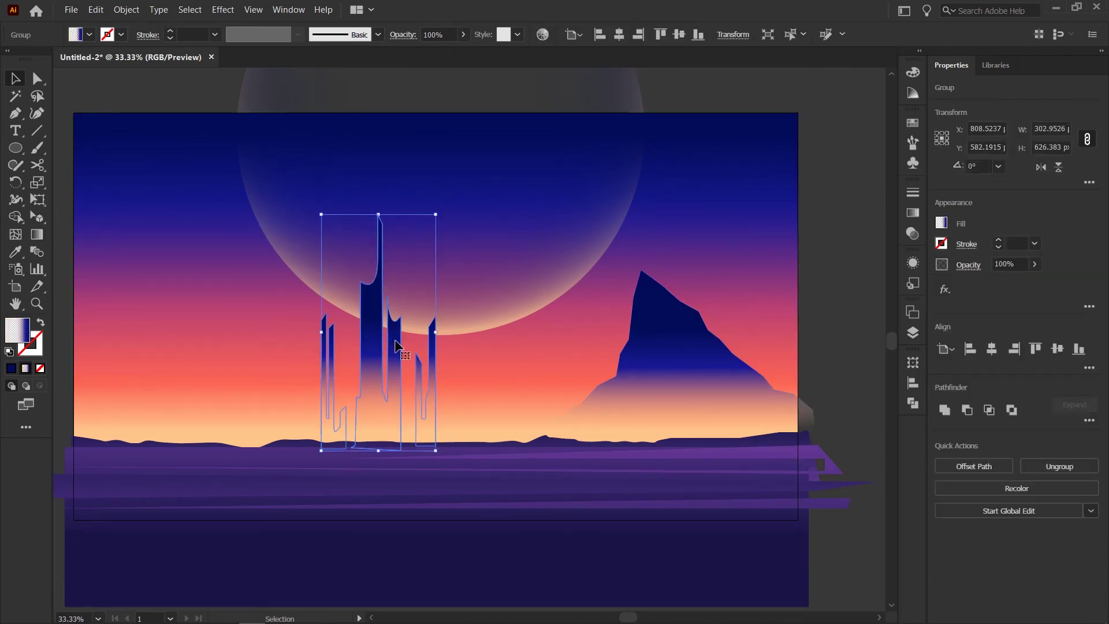
key(p)
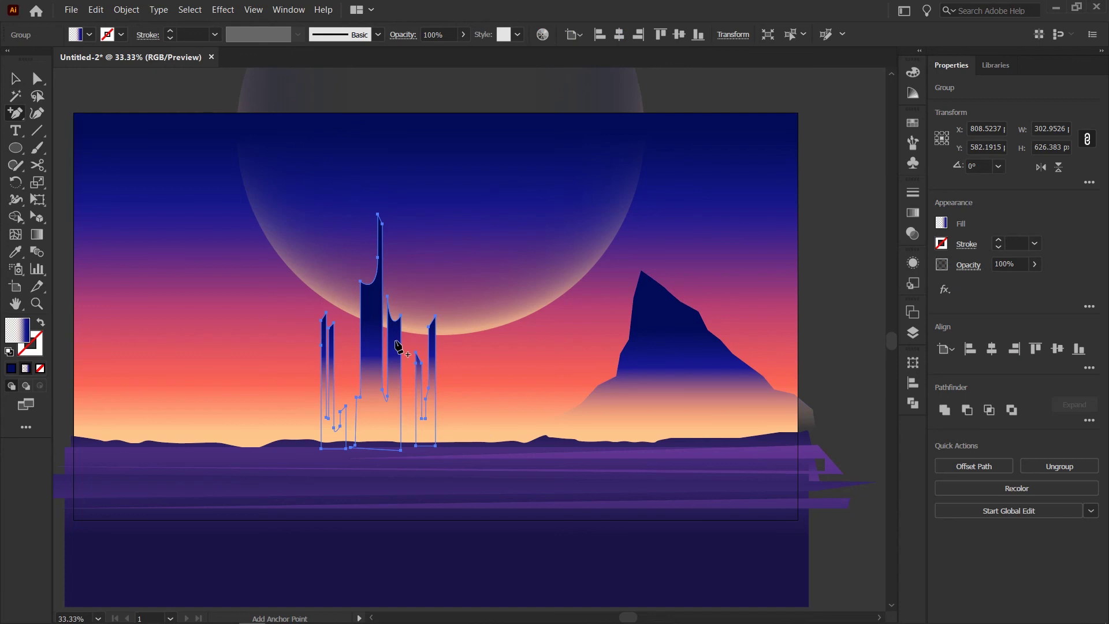
key(ctrl+plus)
key(ctrl+plus)
key(ctrl+plus)
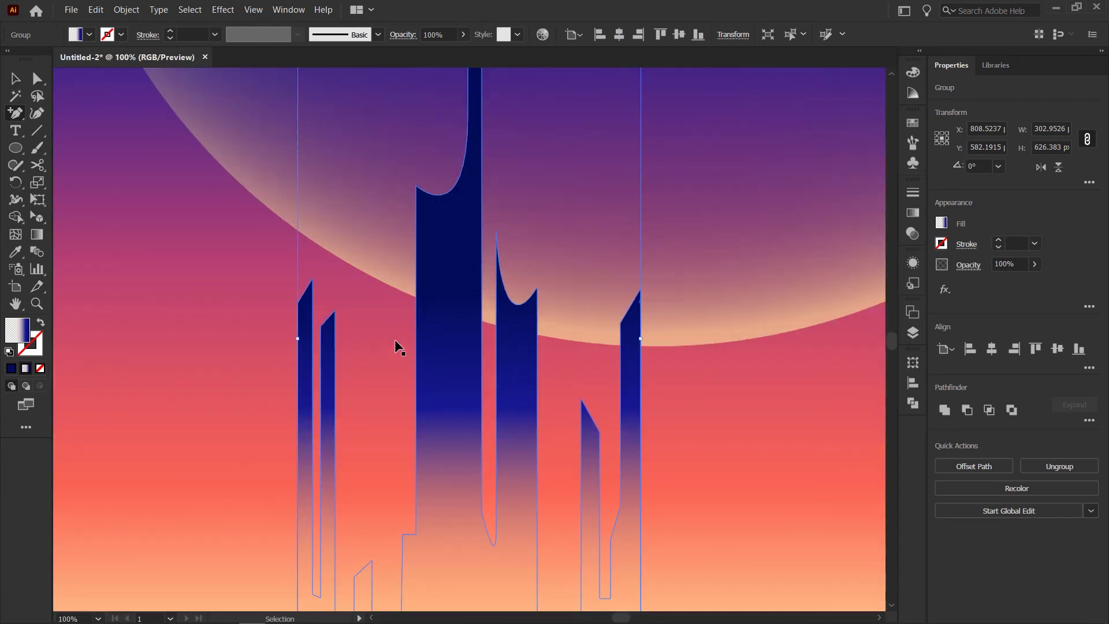
key(ctrl+plus)
key(ctrl+plus)
drag(634, 334, 663, 472)
key(a)
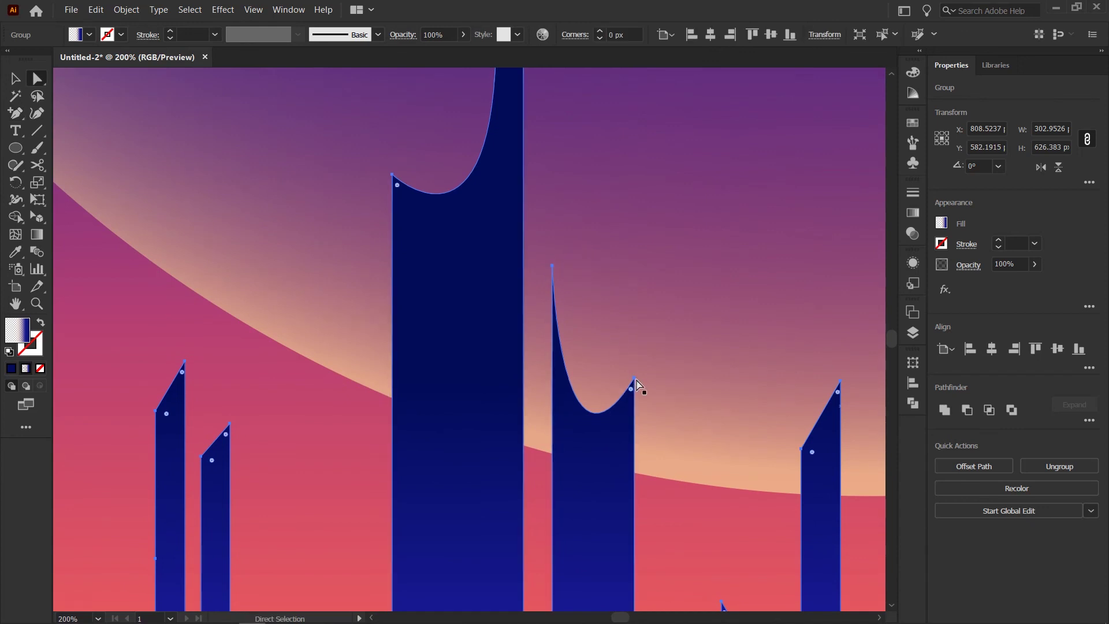
drag(634, 379, 634, 429)
drag(560, 548, 576, 410)
Reshape the central tower by shifting its left shoulder inward so its left side tapers toward the spire
scroll(582, 503, up, 5)
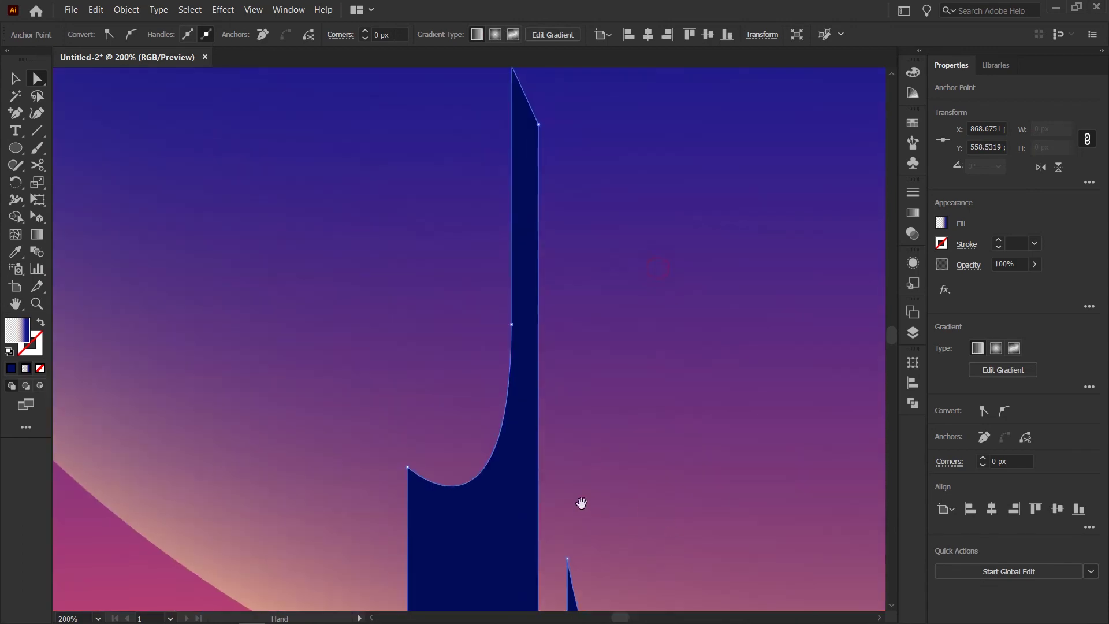
key(ctrl+z)
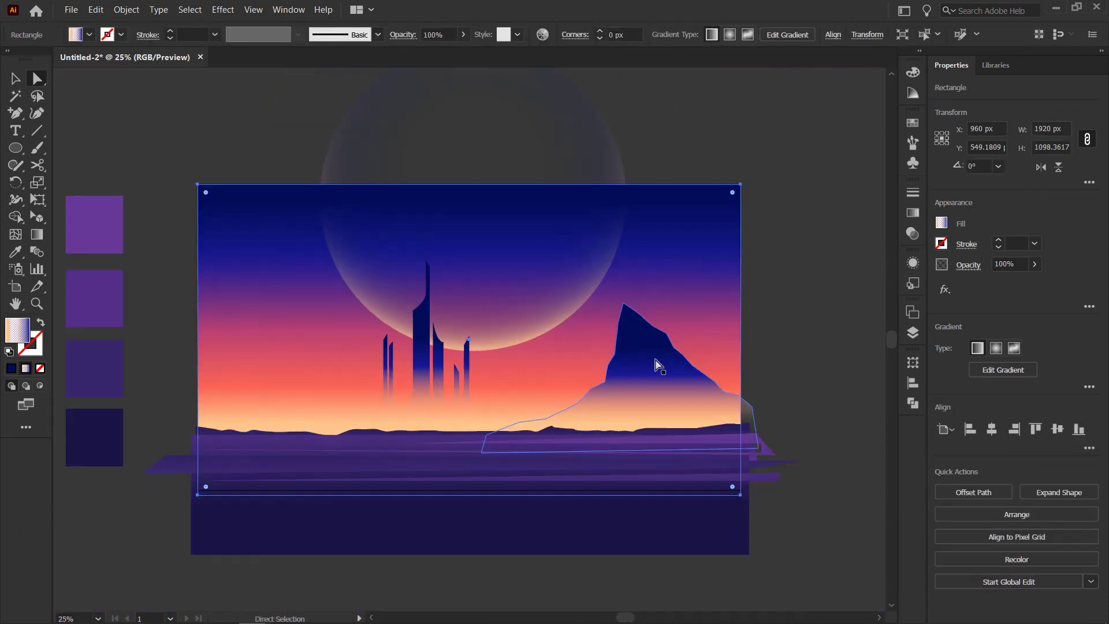
drag(414, 310, 422, 311)
key(v)
click(871, 324)
scroll(855, 335, up, 2)
scroll(782, 378, down, 5)
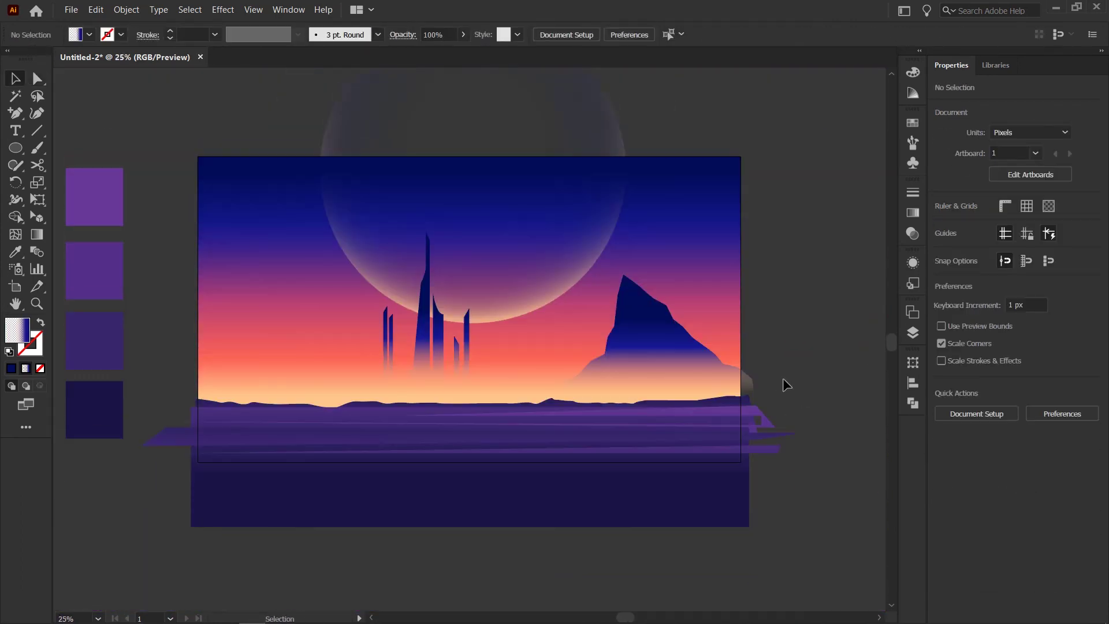
Adjust the purple gradient on the ground stripe in the foreground
click(593, 453)
key(g)
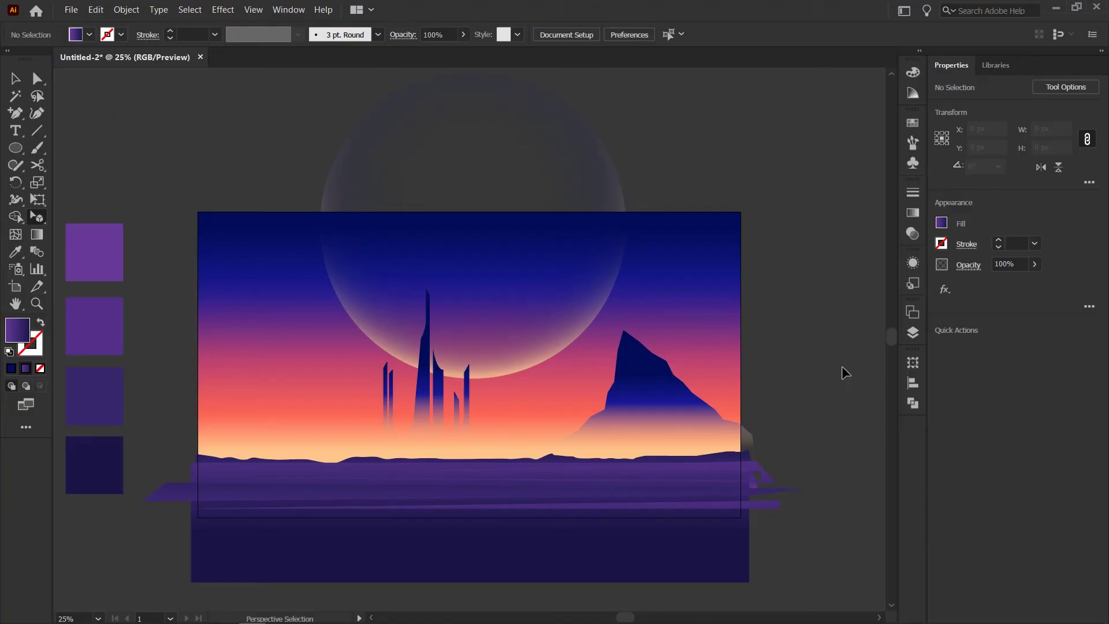
scroll(866, 619, down, 1)
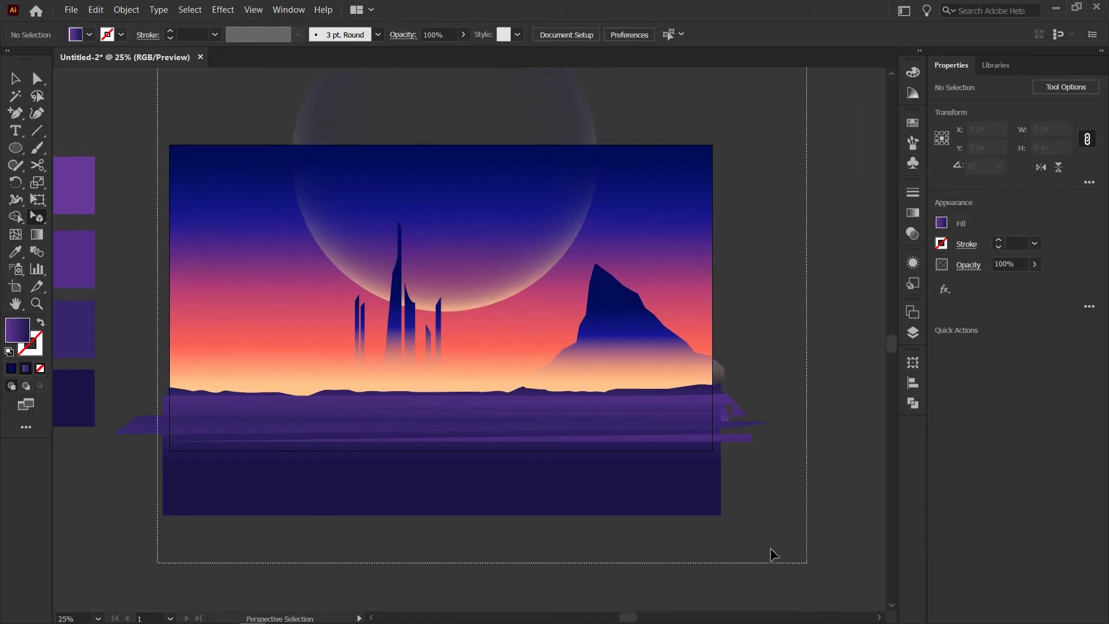
Group all the landscape artwork and delete the four purple colour swatches beside the artboard
key(ctrl+a)
key(ctrl+g)
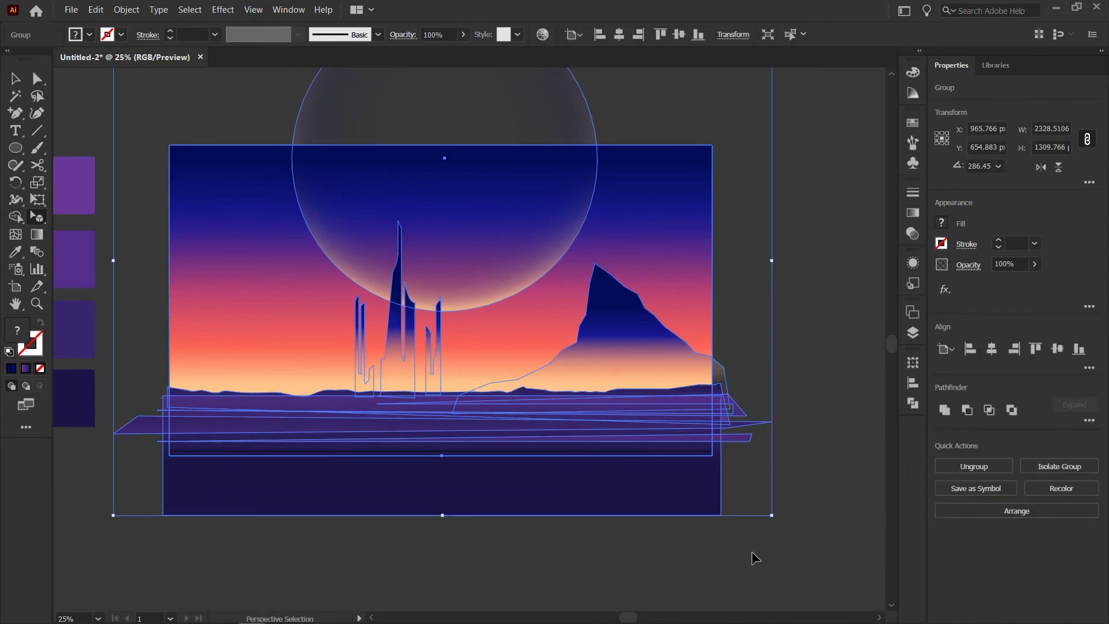
scroll(465, 404, left, 5)
drag(186, 122, 432, 467)
key(Delete)
scroll(433, 474, right, 5)
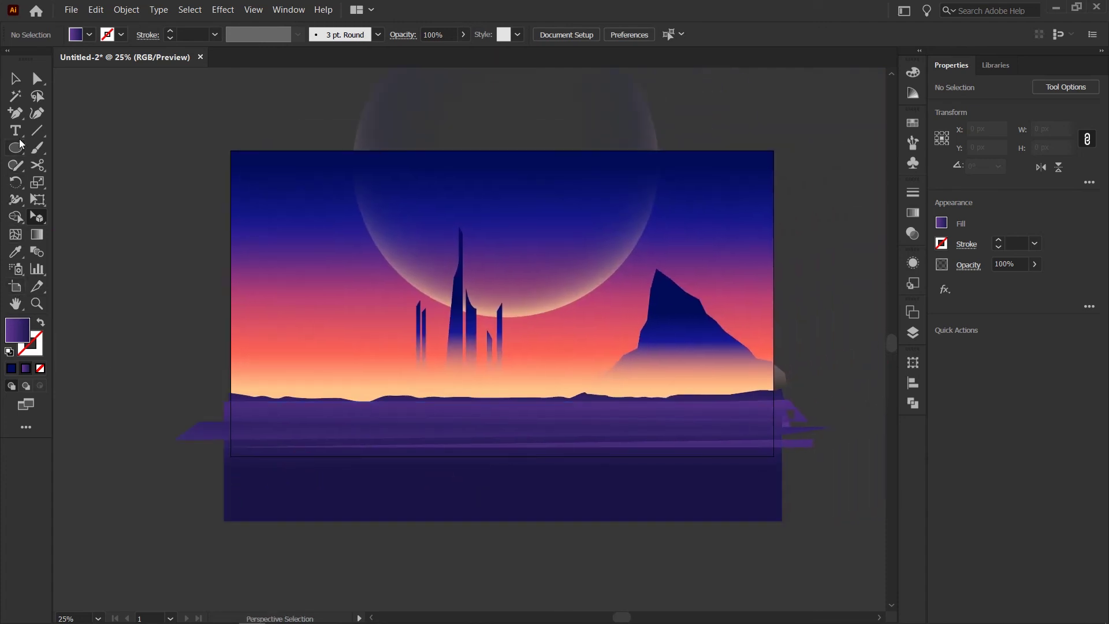
Draw a rectangle about 1875 x 1034 px over the artwork, slightly inside the artboard edges
drag(21, 152, 69, 147)
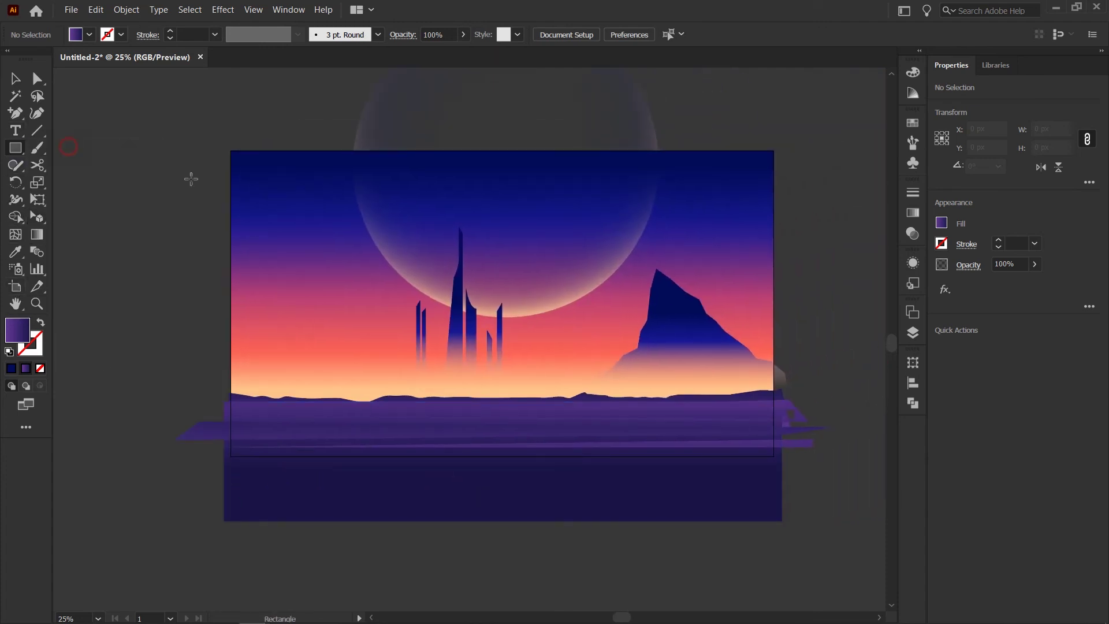
drag(238, 161, 670, 447)
key(v)
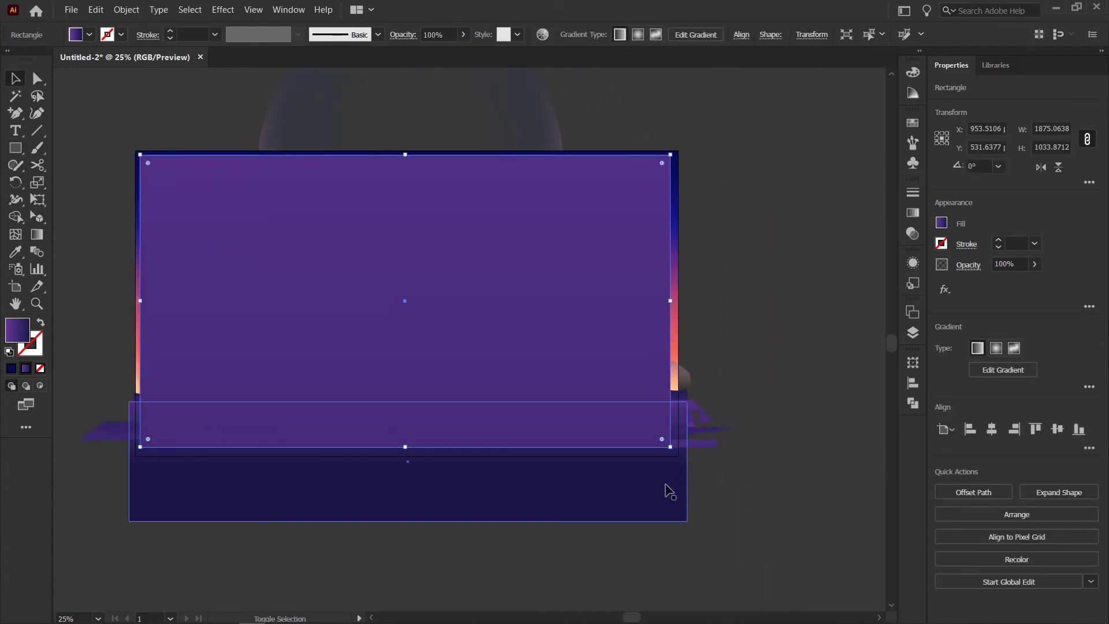
Make a clipping mask from the rectangle and the landscape group so the artwork is cropped inside the artboard, and deselect it
shift+click(666, 485)
key(ctrl+a)
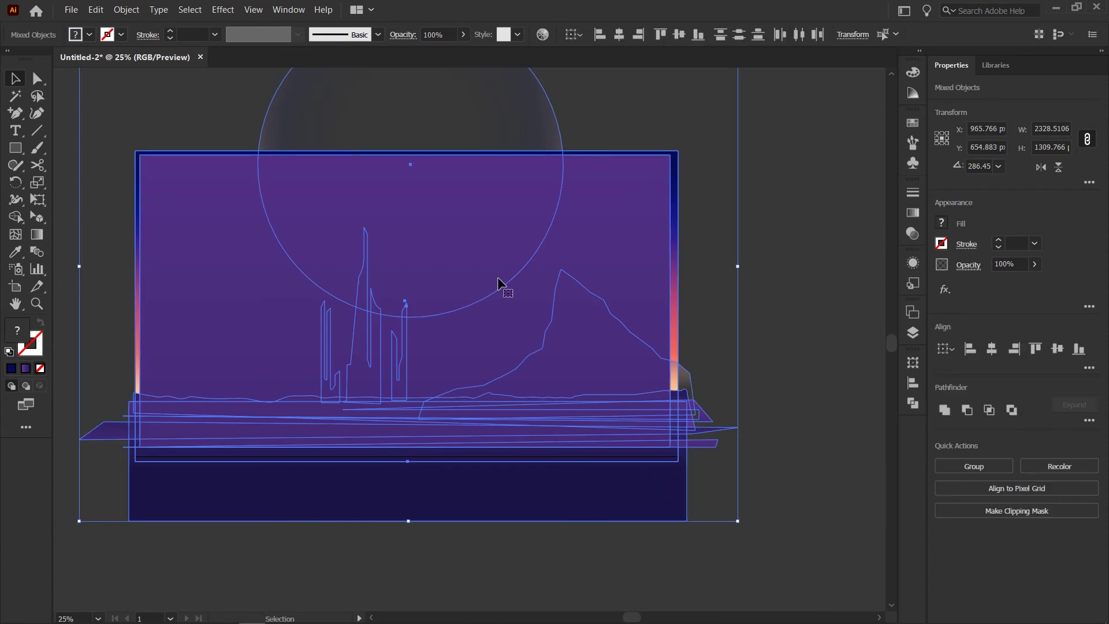
right_click(466, 289)
click(585, 398)
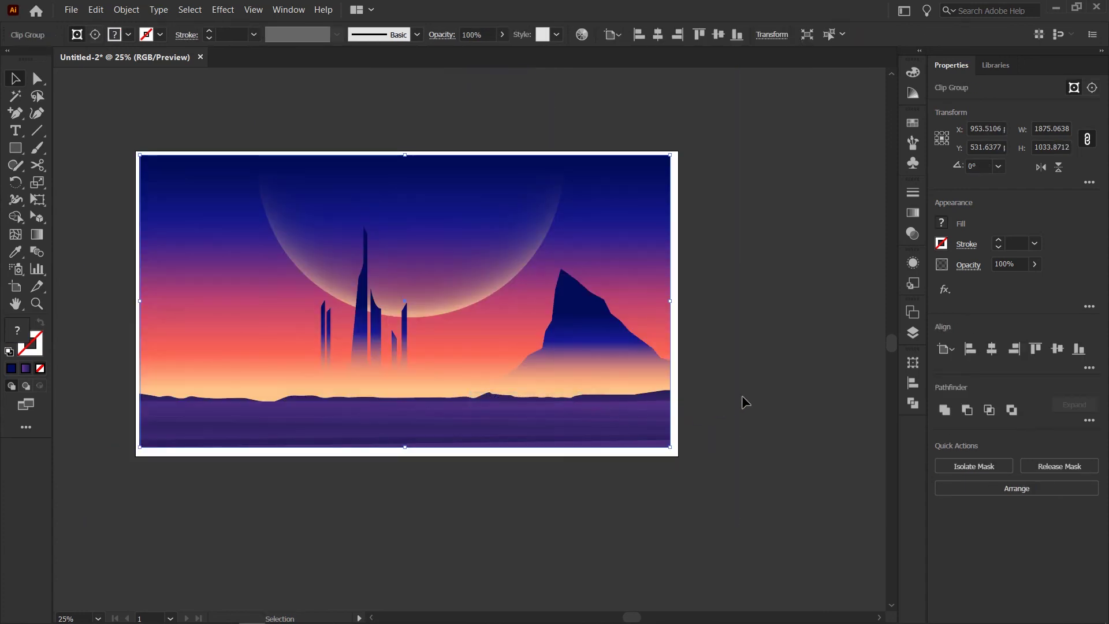
click(746, 398)
drag(610, 445, 668, 460)
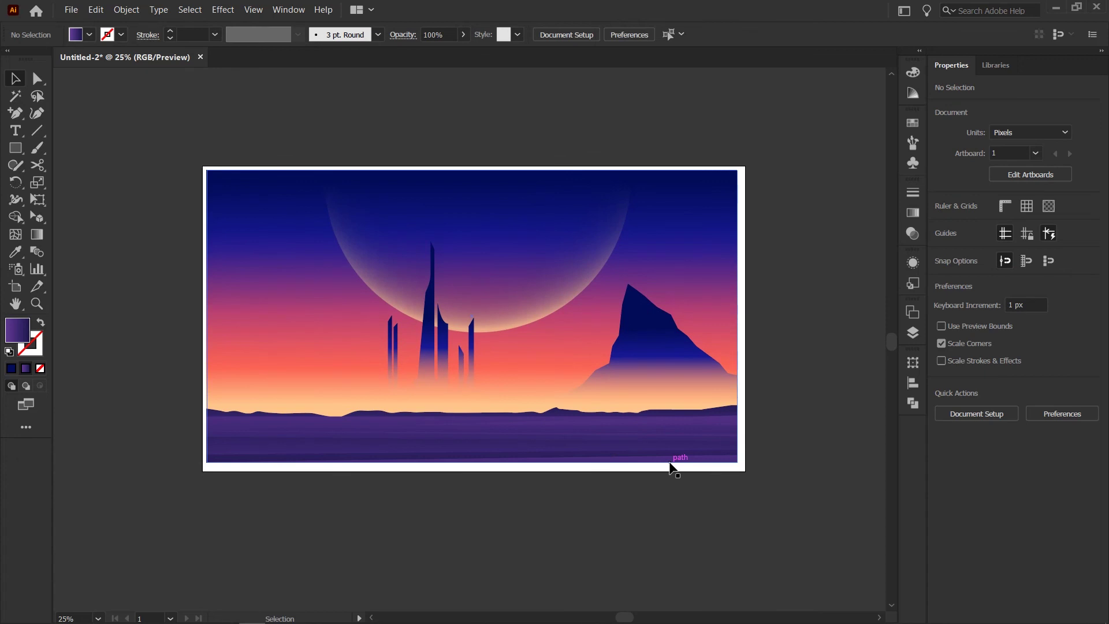